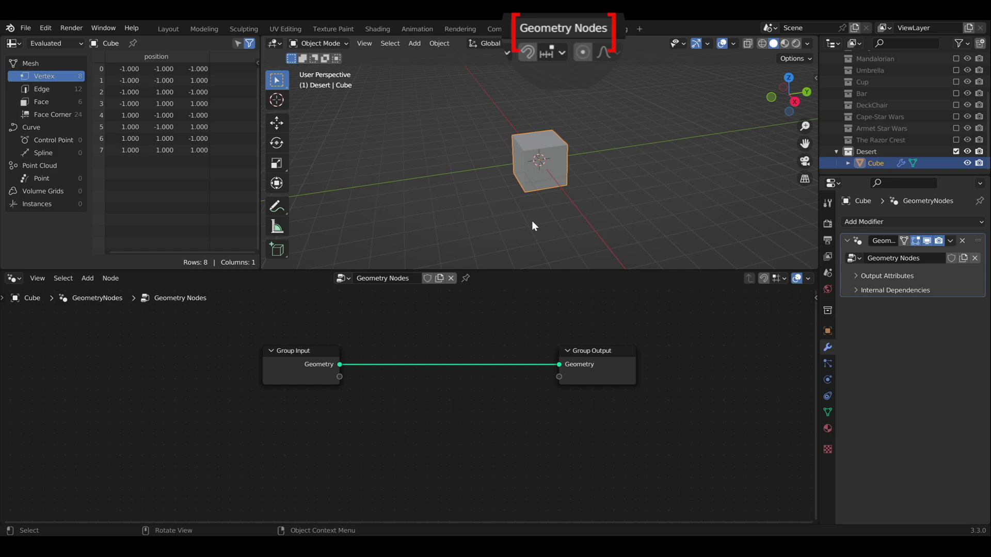
Delete the Group Input node from the cube's geometry node tree
left_click(315, 352)
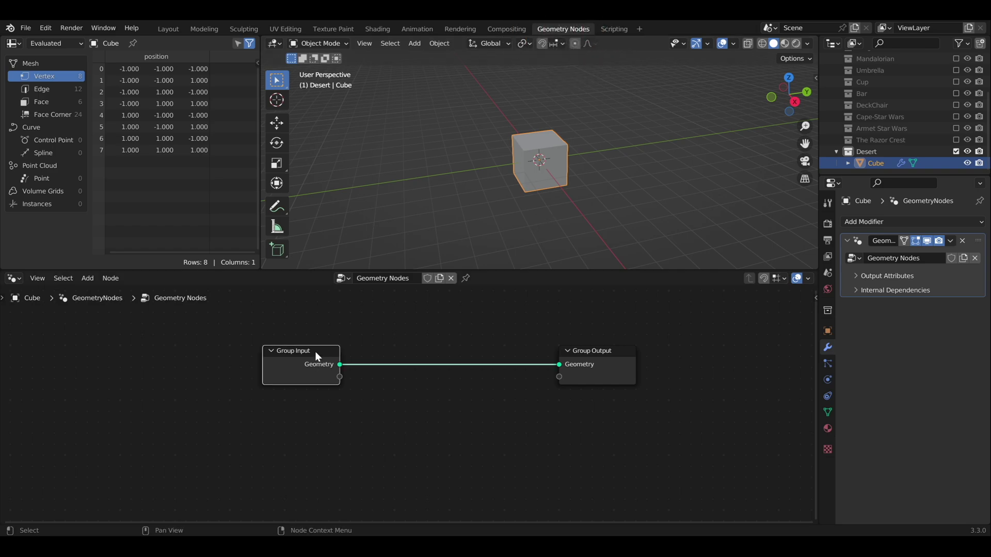
key("x")
key("shift+a")
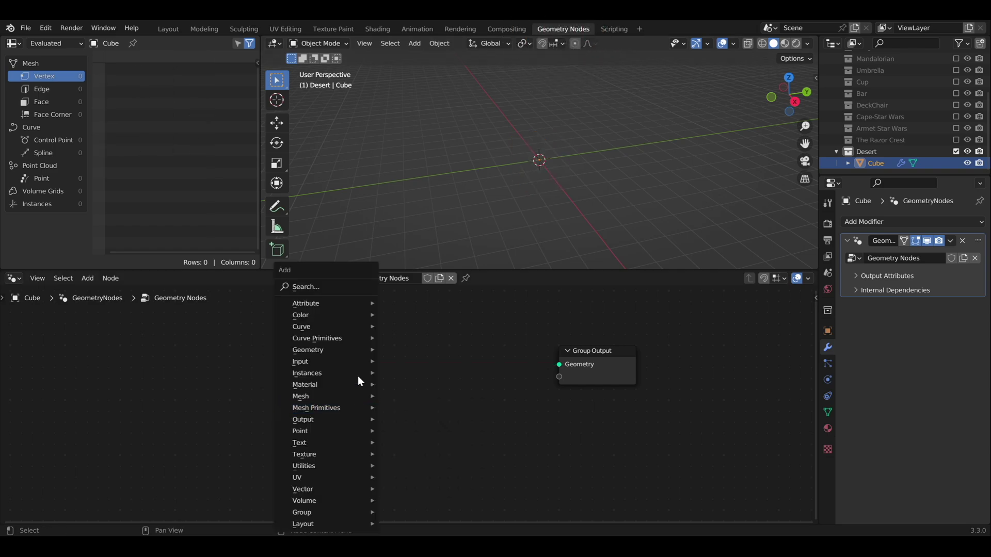
Add a Grid node to the geometry node tree by searching 'grid'
left_click(336, 287)
type("gr")
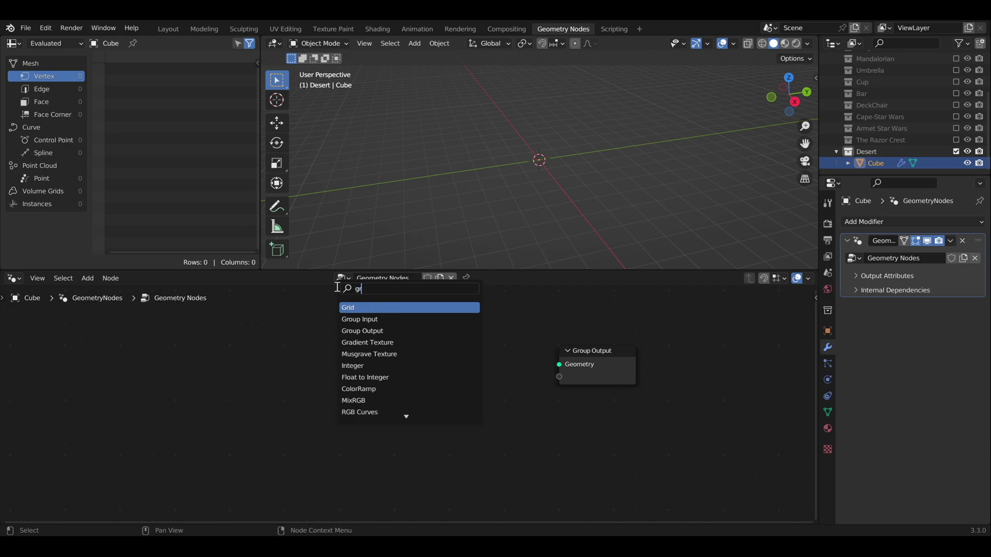
type("a")
key("BackSpace")
key("BackSpace")
type("rid")
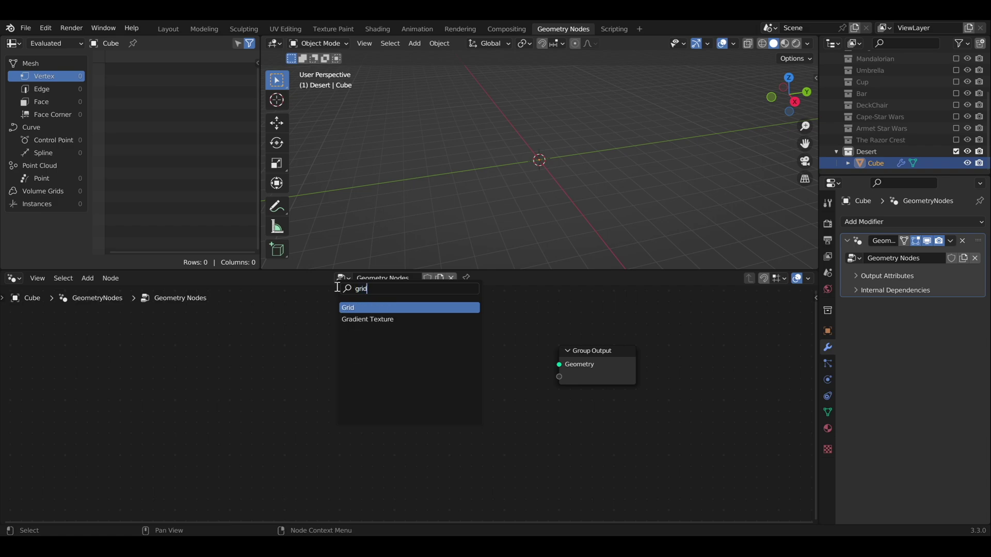
key("Return")
left_click(314, 345)
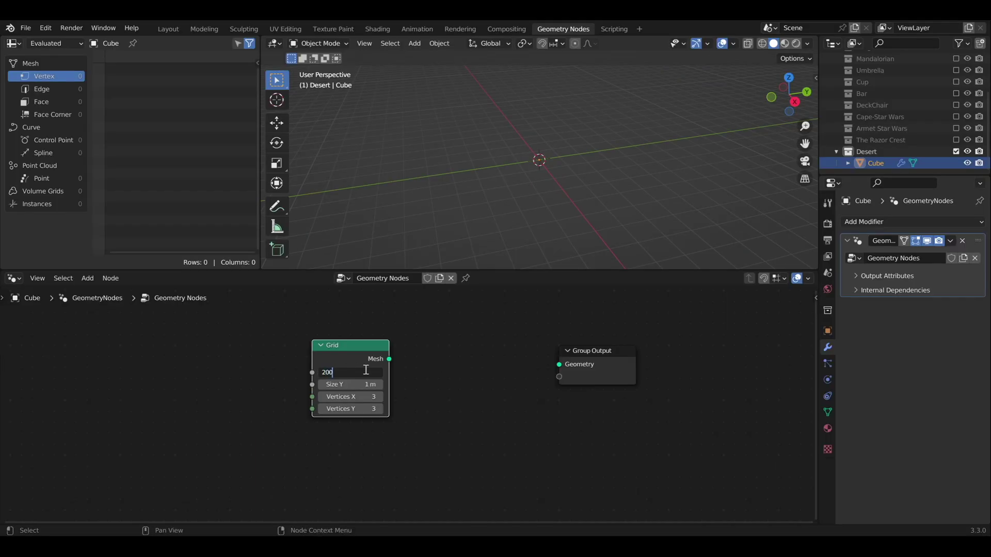
type("500")
Make the Grid 200 m × 200 m with 500 × 500 vertices, feeding Group Output
key("Return")
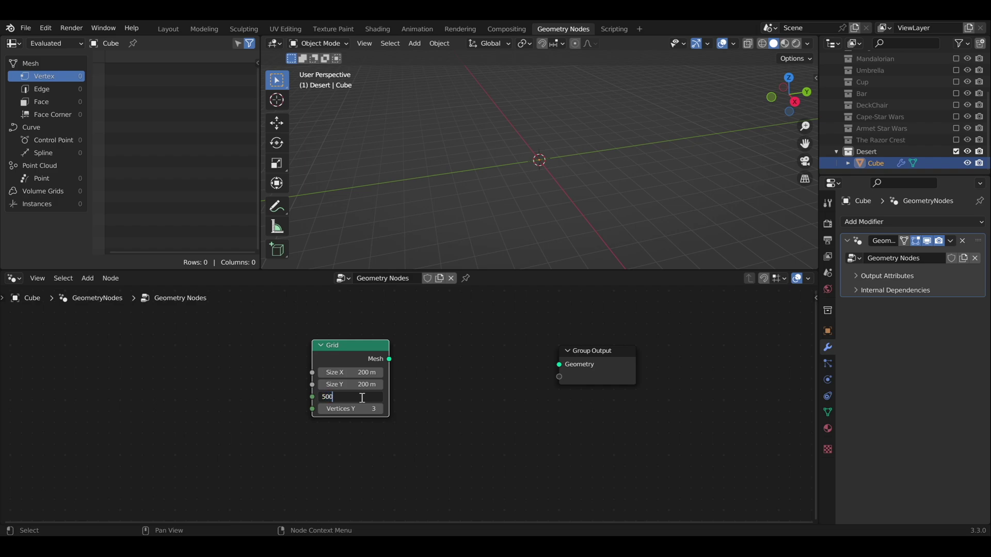
left_click(367, 410)
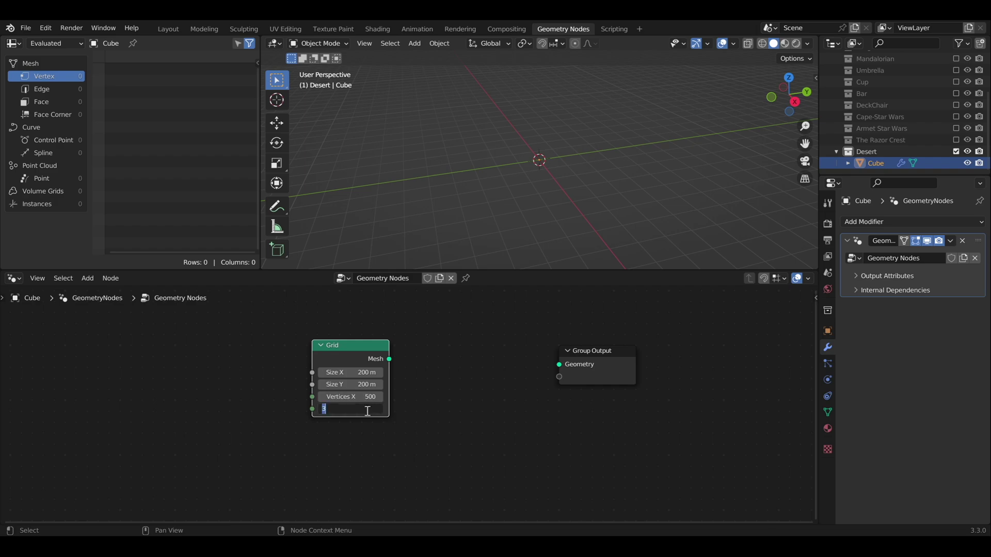
type("500")
key("Return")
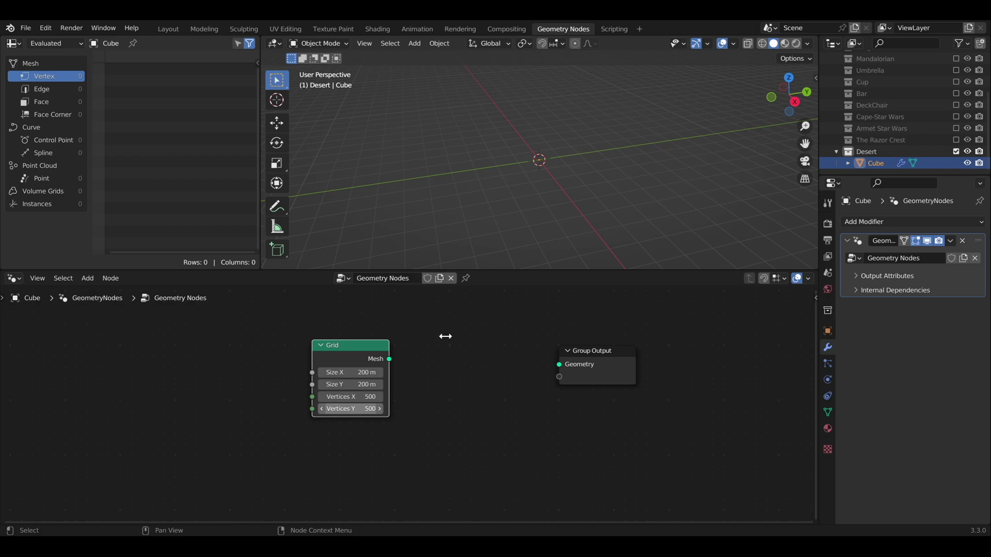
left_click_drag(389, 359, 559, 364)
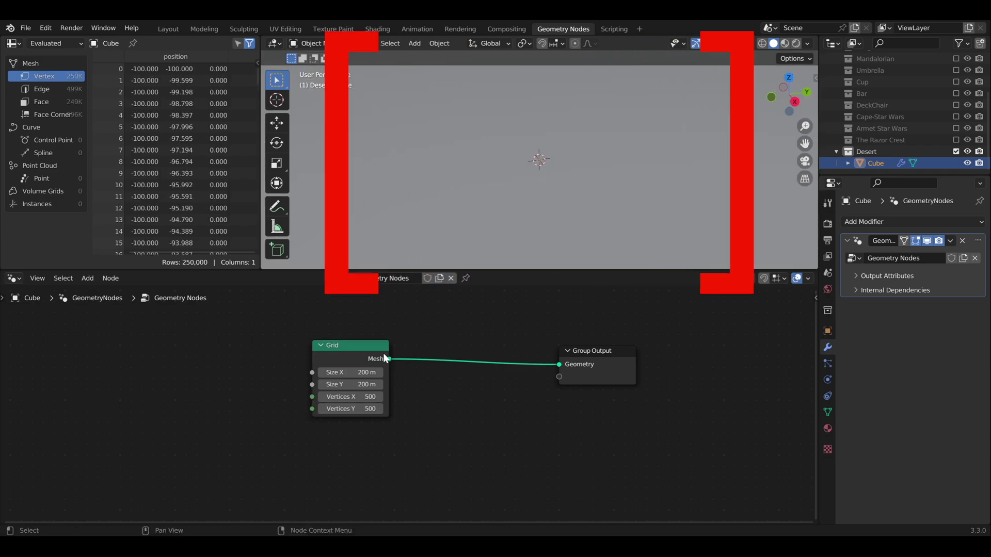
left_click_drag(357, 361, 186, 360)
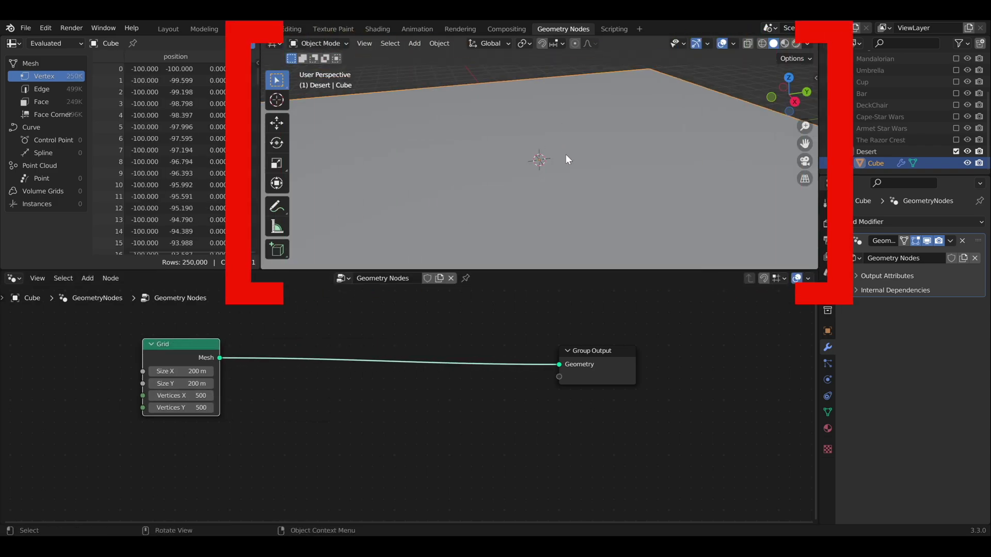
scroll(566, 154, "down", 5)
mouse_move(555, 162)
middle_mouse_down()
mouse_move(580, 169)
mouse_move(568, 163)
middle_mouse_up()
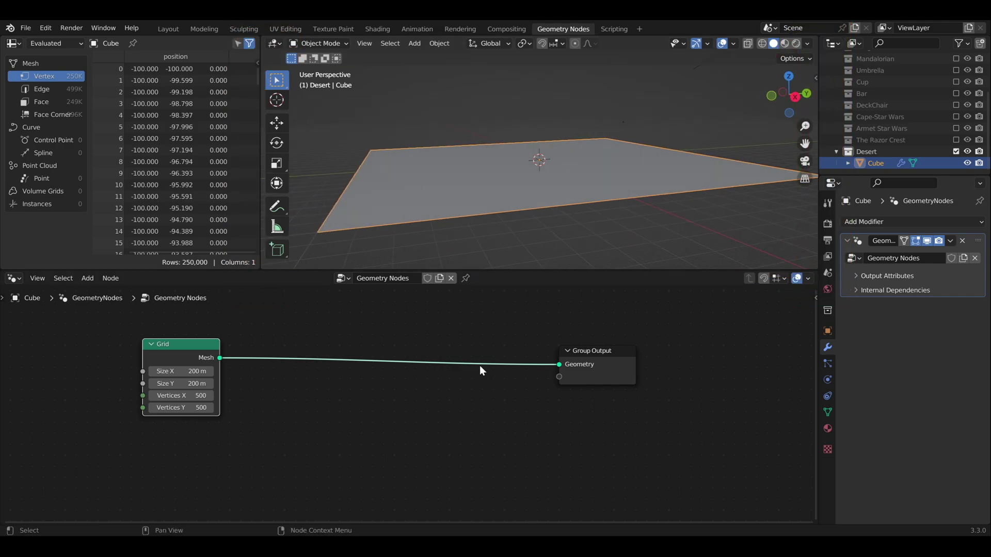
Save the file and insert a Set Position node between Grid and Group Output
key("ctrl+s")
key("shift+a")
type("s")
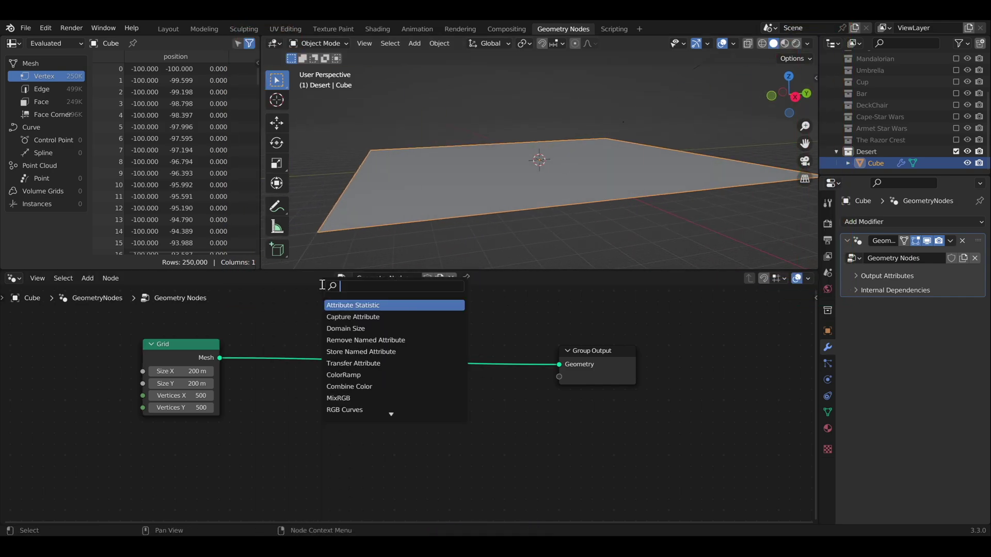
type("et")
key("Down")
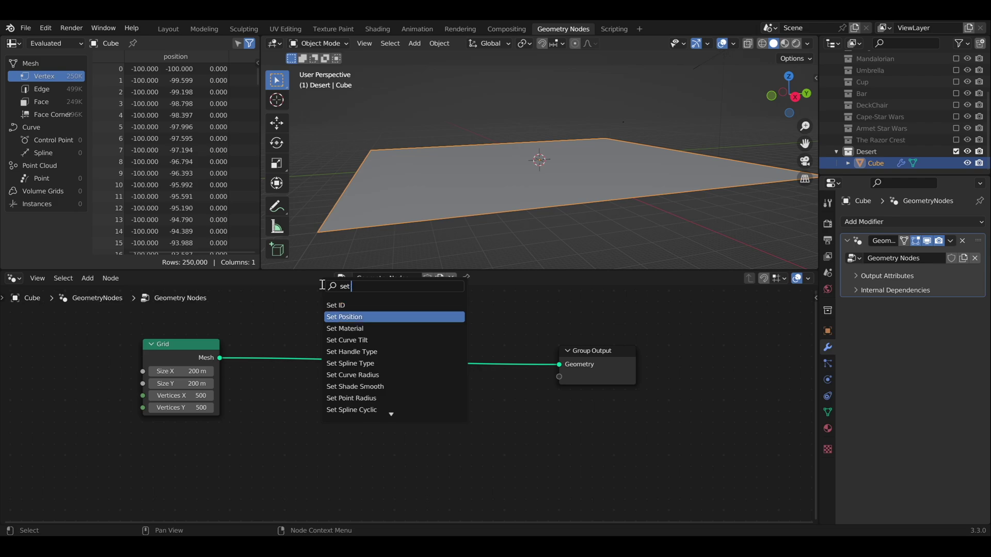
key("Return")
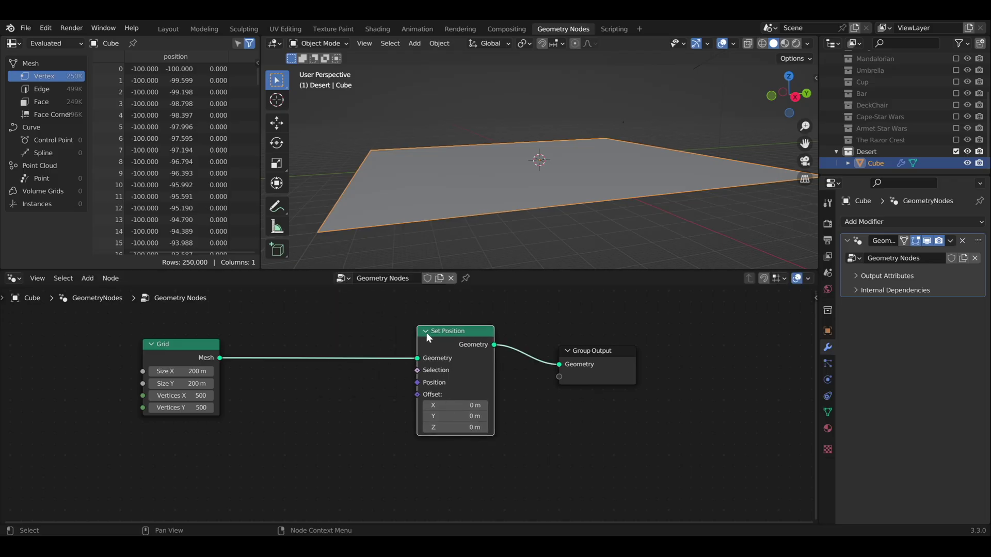
left_click_drag(427, 337, 395, 332)
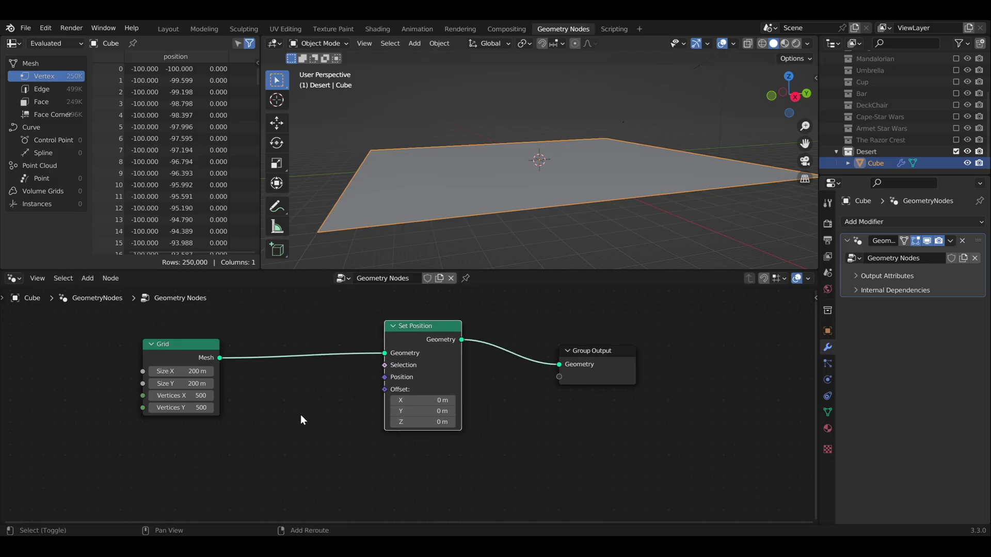
Add a Voronoi Texture node below the Grid node
key("shift+a")
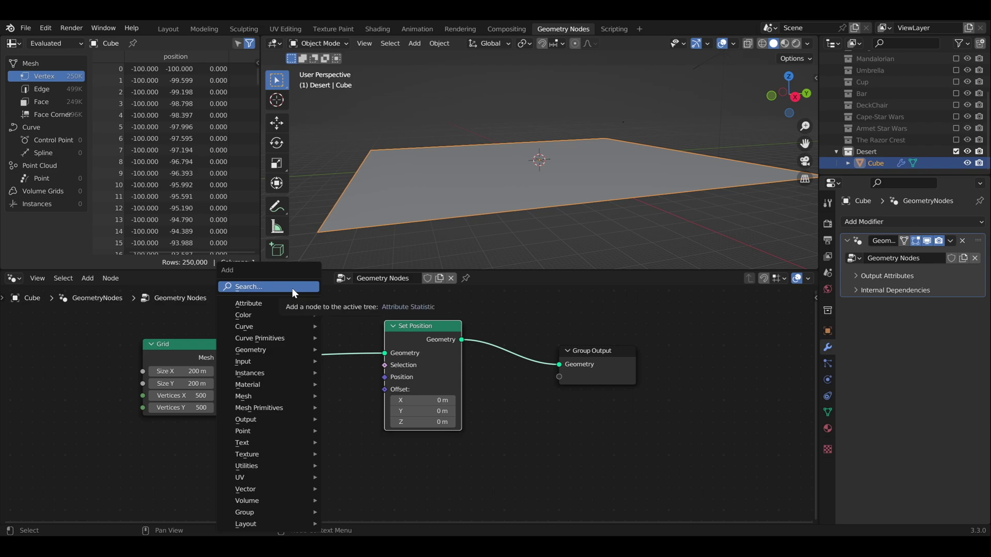
left_click(292, 288)
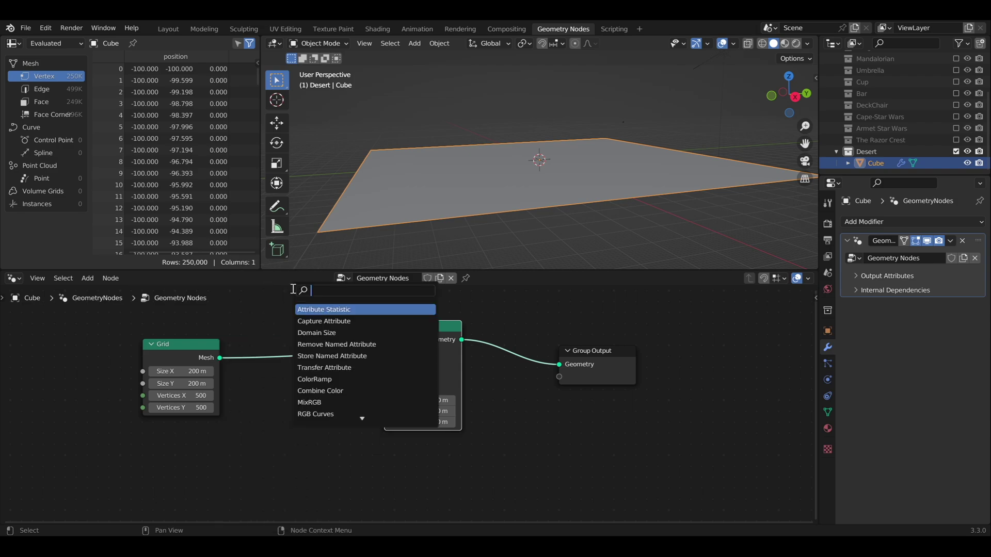
type("text")
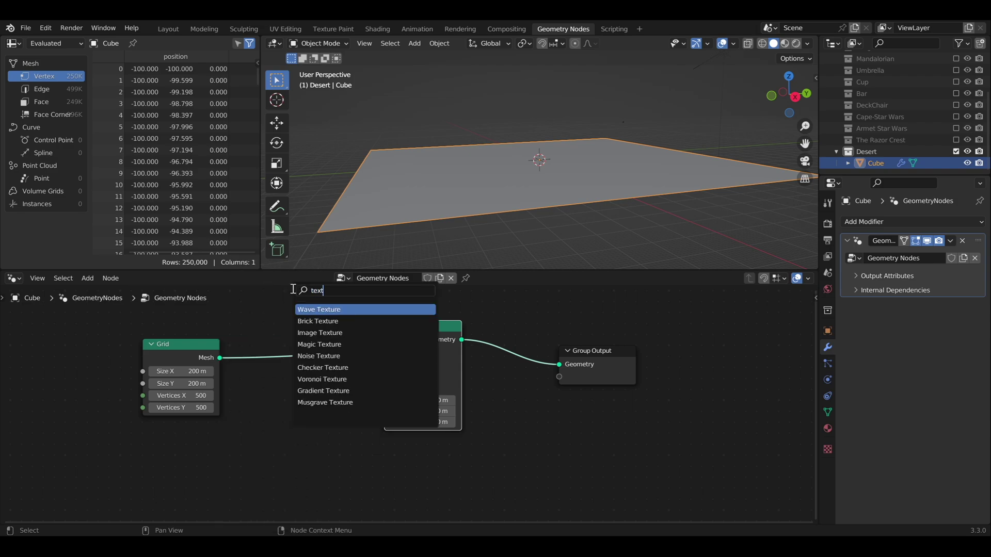
key("Down")
key("Down")
key("Down")
key("Down")
key("Down")
key("Down")
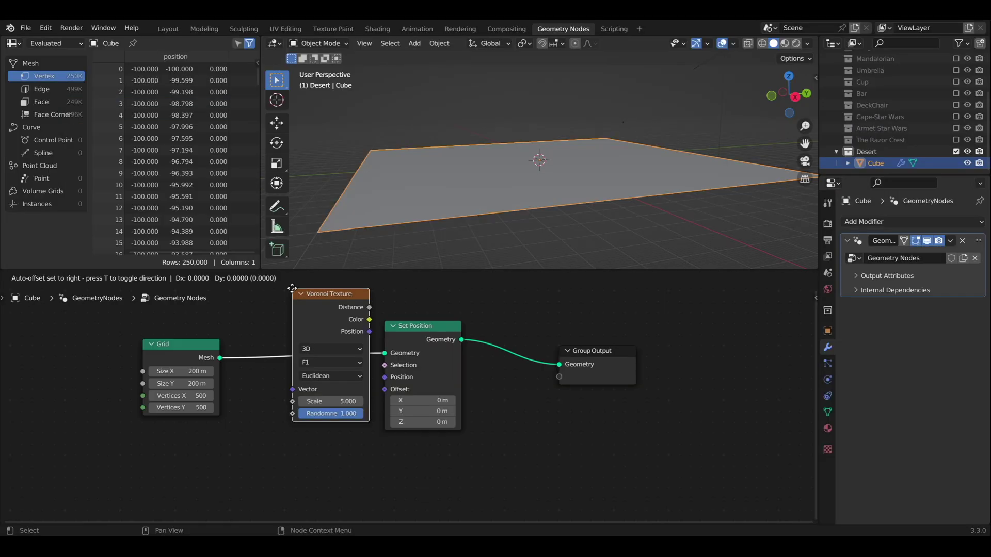
left_click_drag(291, 288, 214, 451)
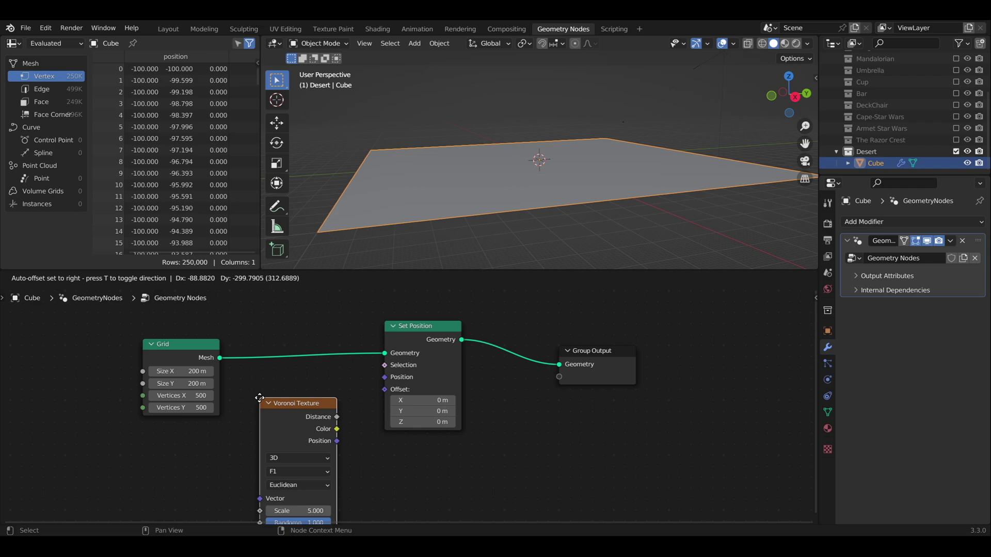
scroll(293, 423, "down", 2)
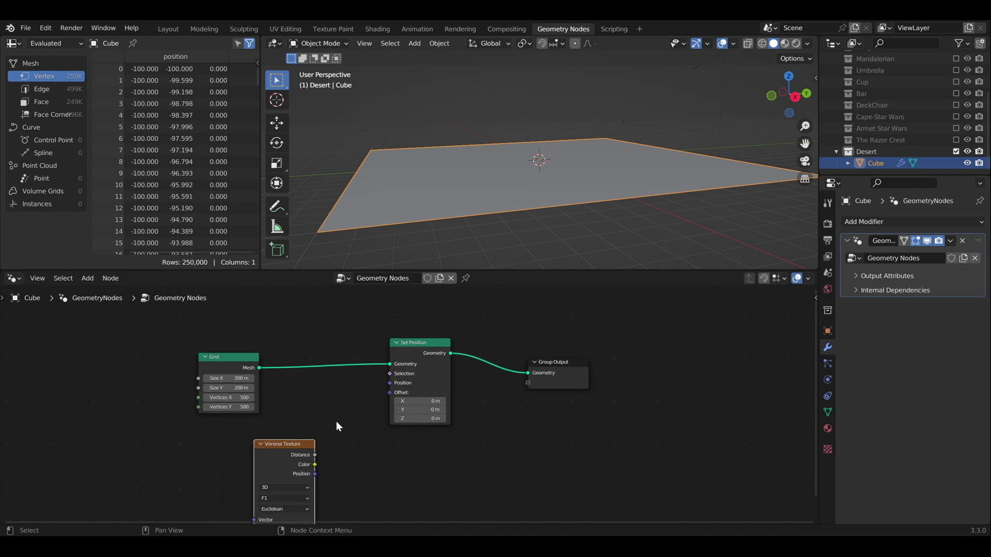
scroll(356, 413, "down", 1)
Add a Math node set to Multiply beside the Voronoi Texture
key("shift+a")
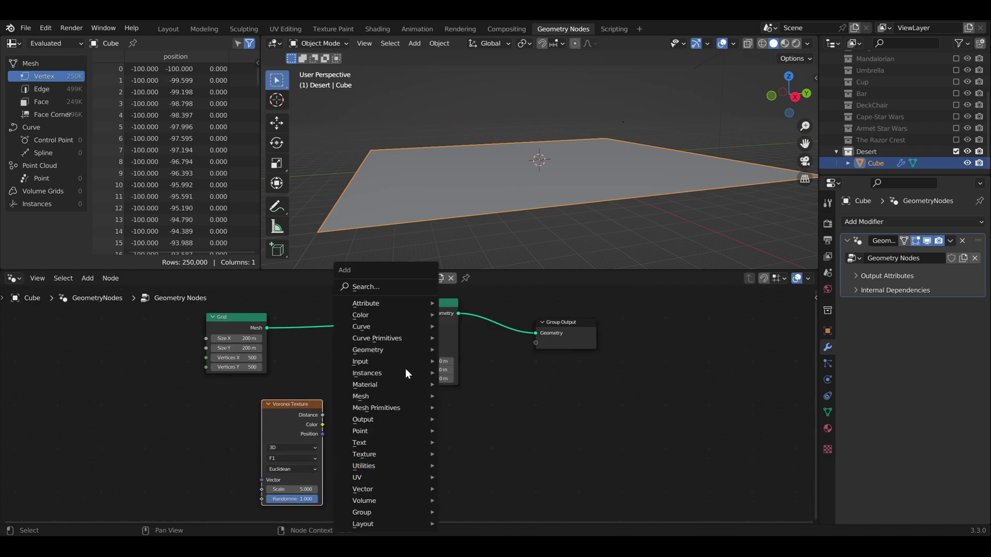
left_click(397, 288)
type("ma")
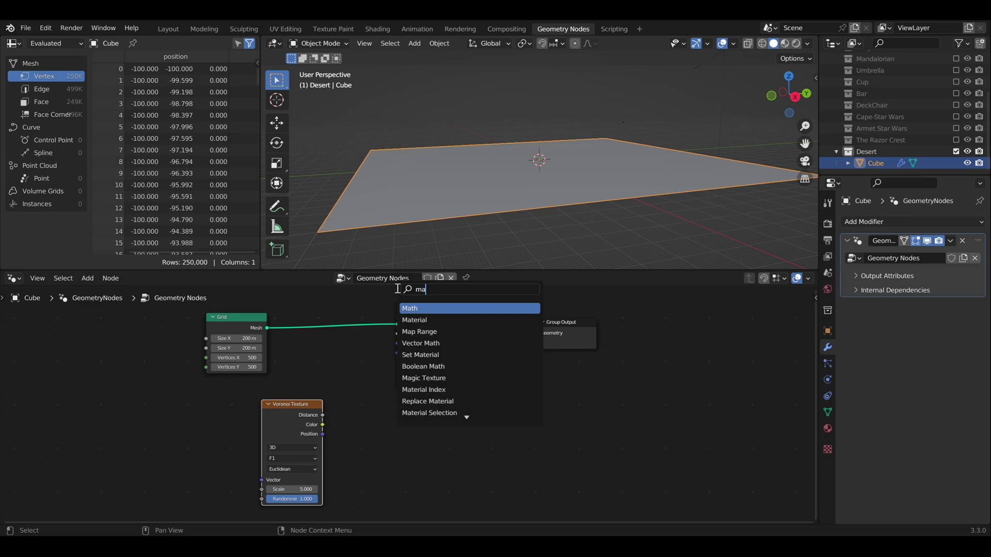
type("th")
key("Return")
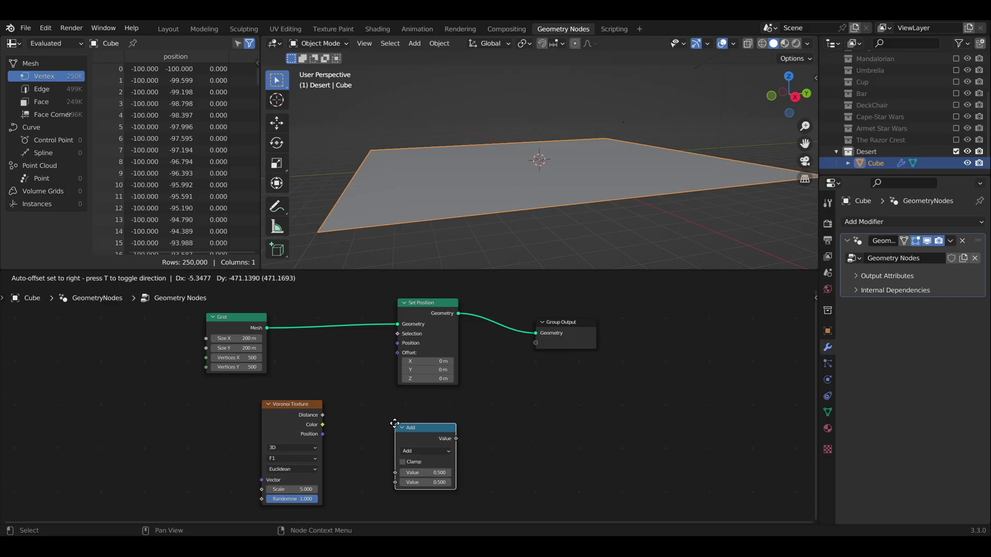
left_click(436, 416)
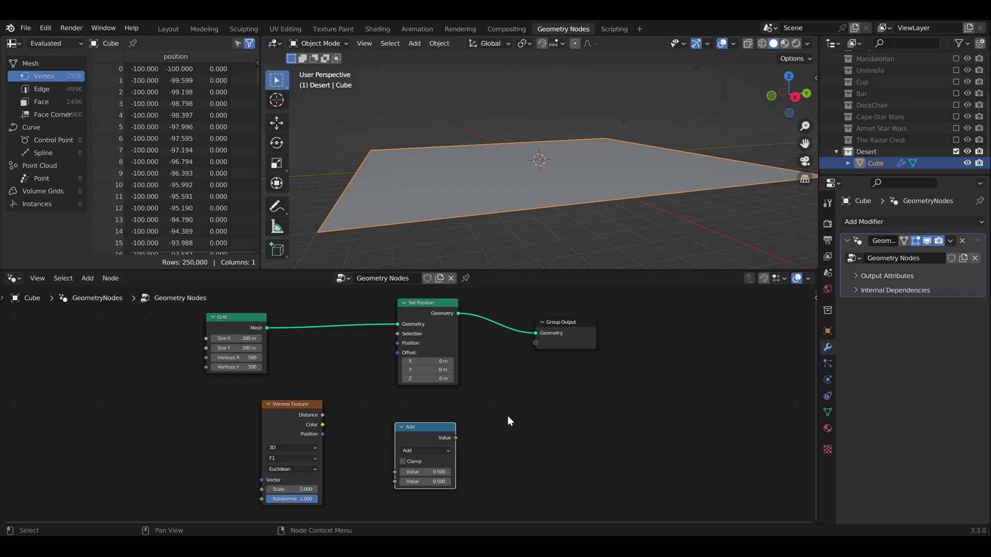
left_click(431, 450)
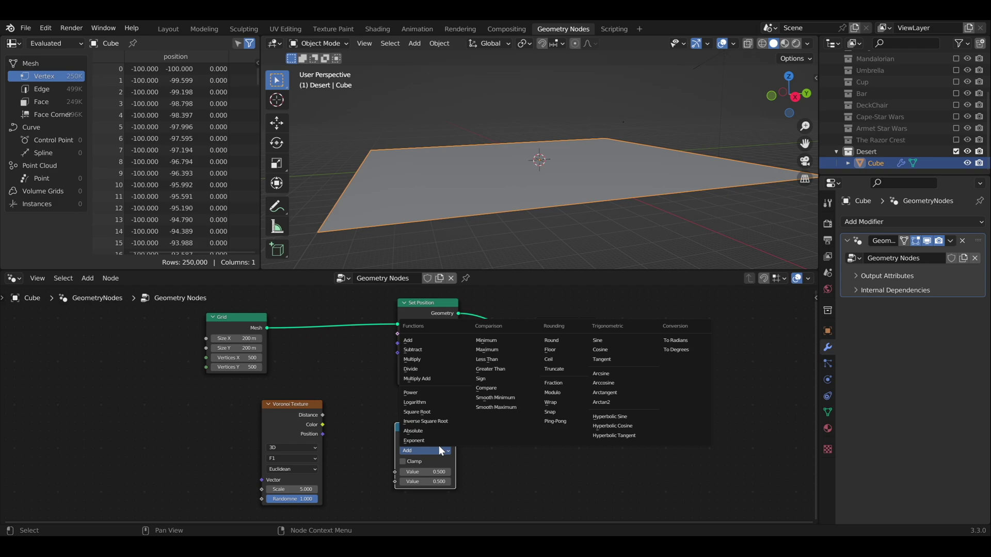
left_click(422, 359)
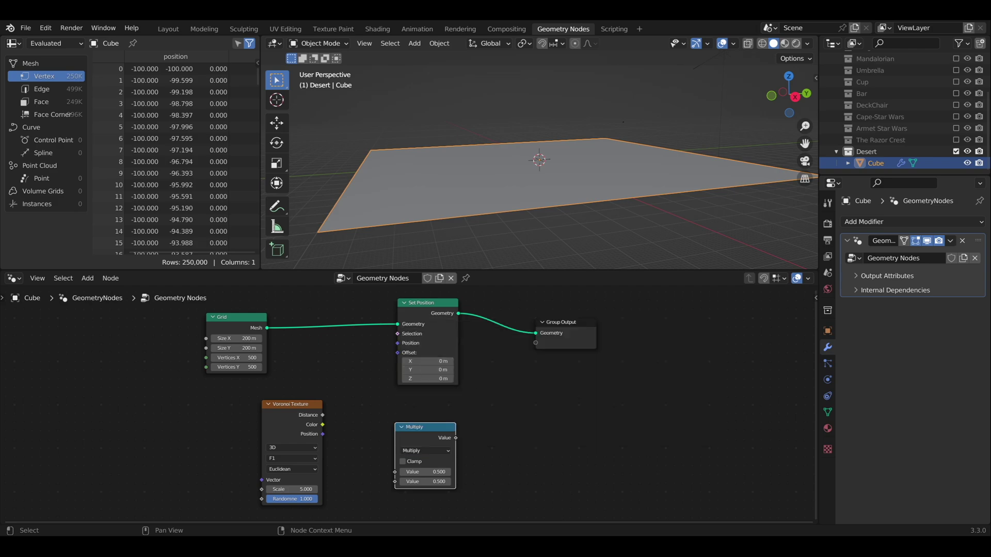
Arrange the Multiply and Voronoi nodes and enlarge the node editor area
left_click_drag(432, 426, 414, 459)
scroll(414, 460, "down", 1)
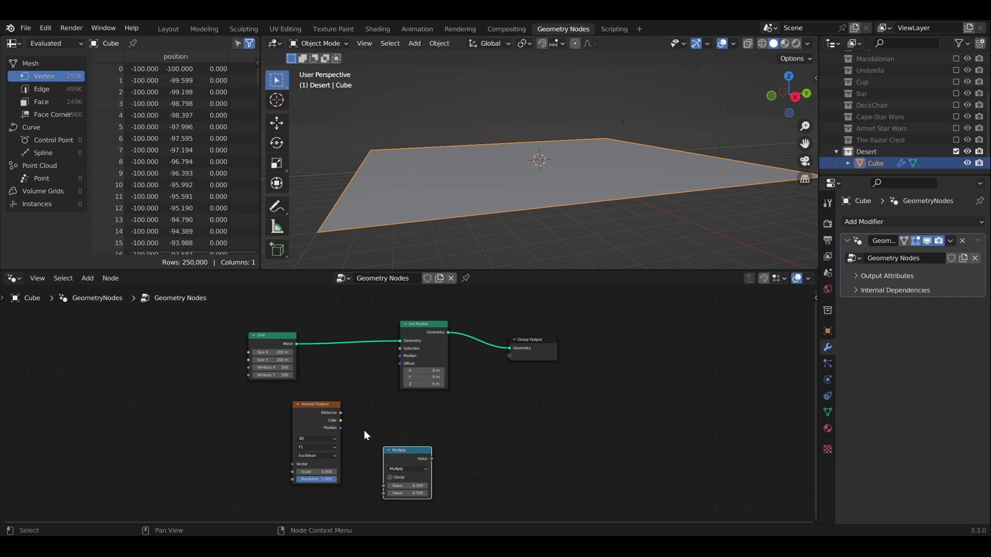
left_click_drag(320, 426, 272, 444)
left_click_drag(408, 451, 369, 453)
scroll(369, 452, "up", 1)
scroll(369, 452, "up", 1)
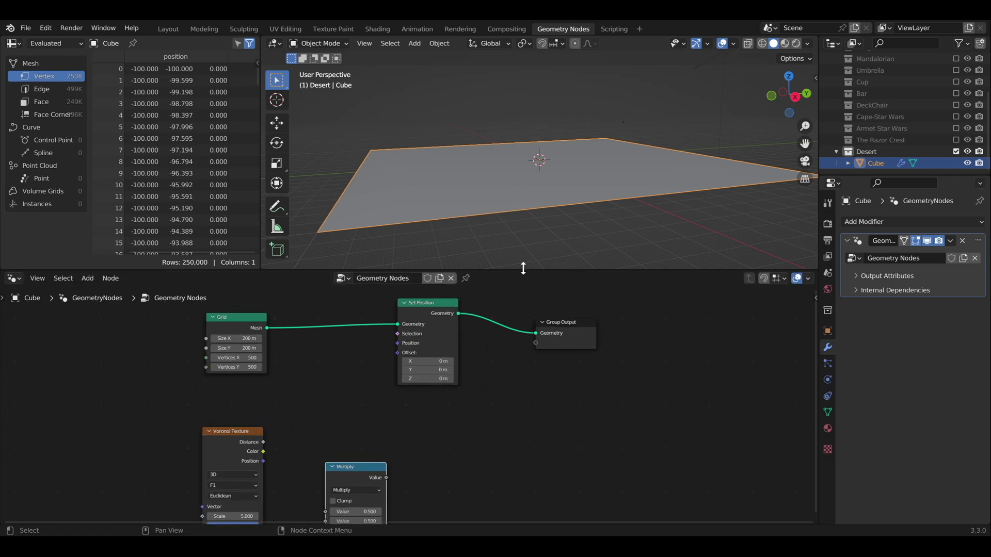
left_click_drag(523, 269, 523, 218)
scroll(478, 393, "up", 1)
middle_click_drag(478, 395, 528, 382)
Add a Position node to the tree
key("shift+a")
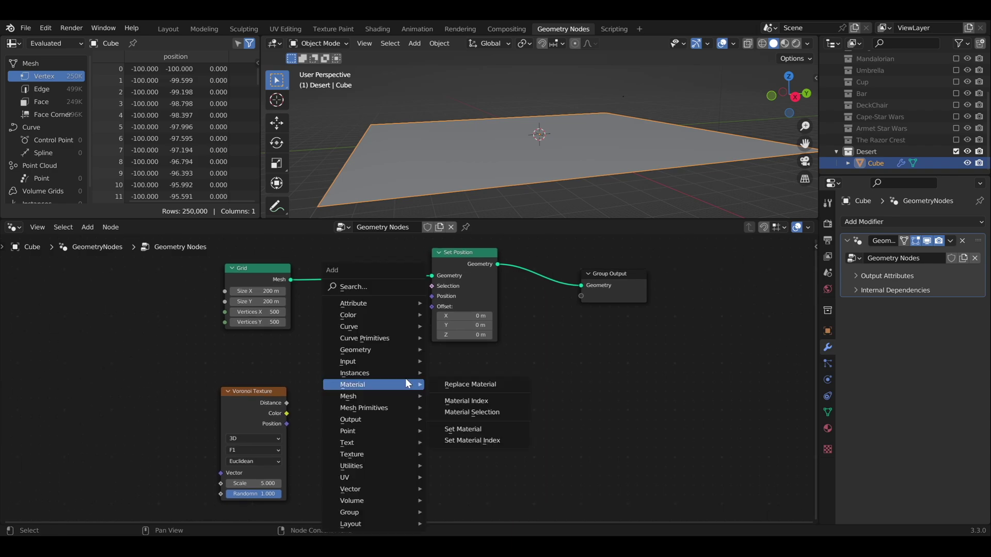
left_click(392, 287)
type("po")
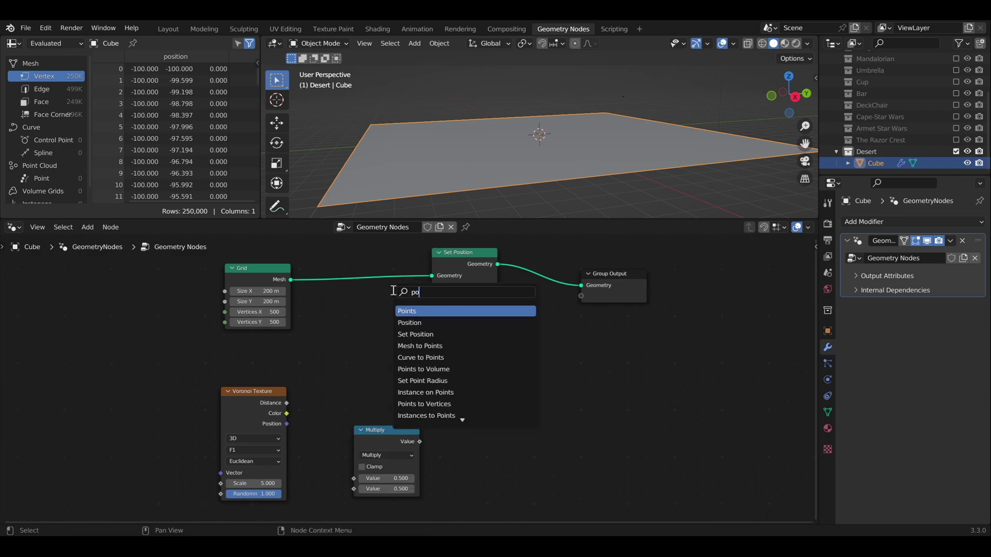
key("Down")
key("Return")
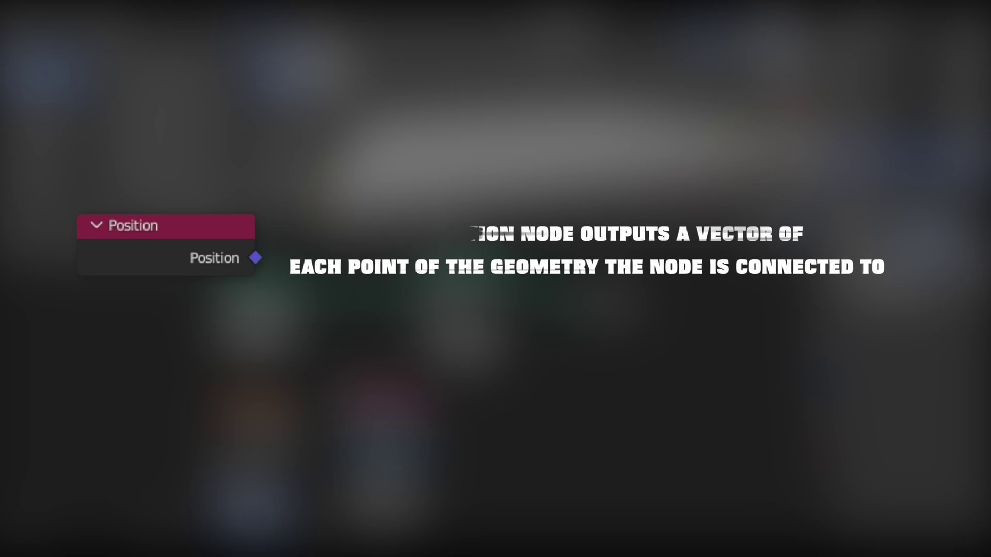
scroll(524, 431, "down", 1)
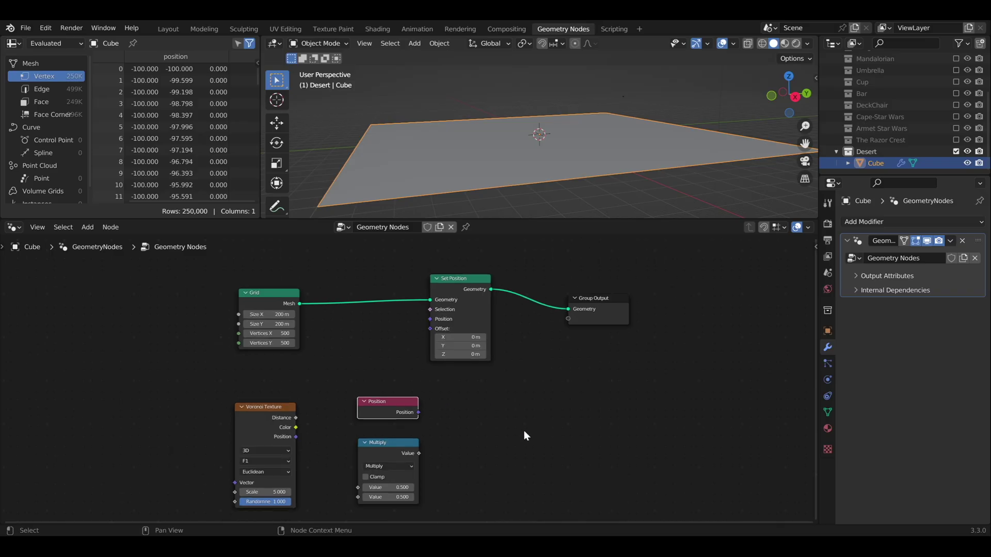
Add a Combine XYZ node beside the Position node
key("shift+a")
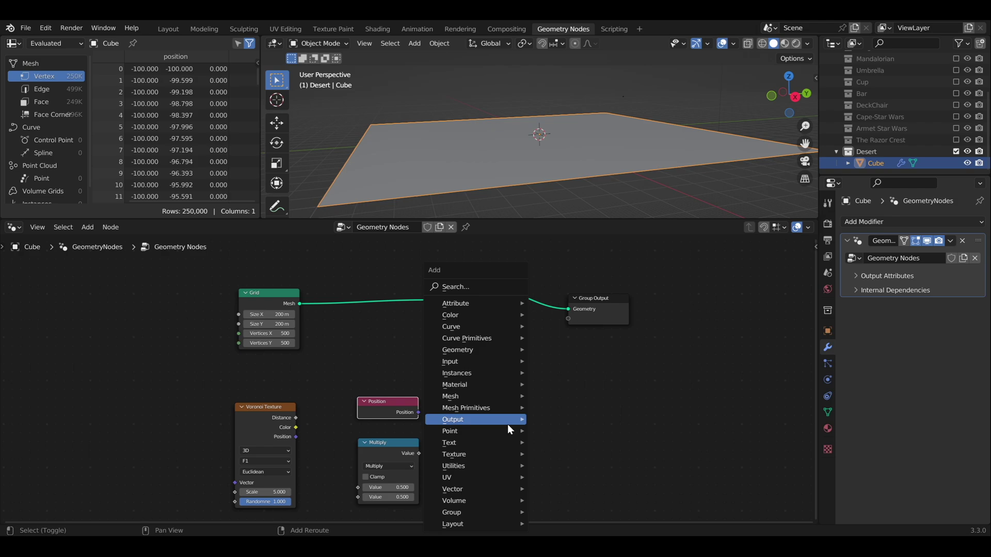
left_click(503, 288)
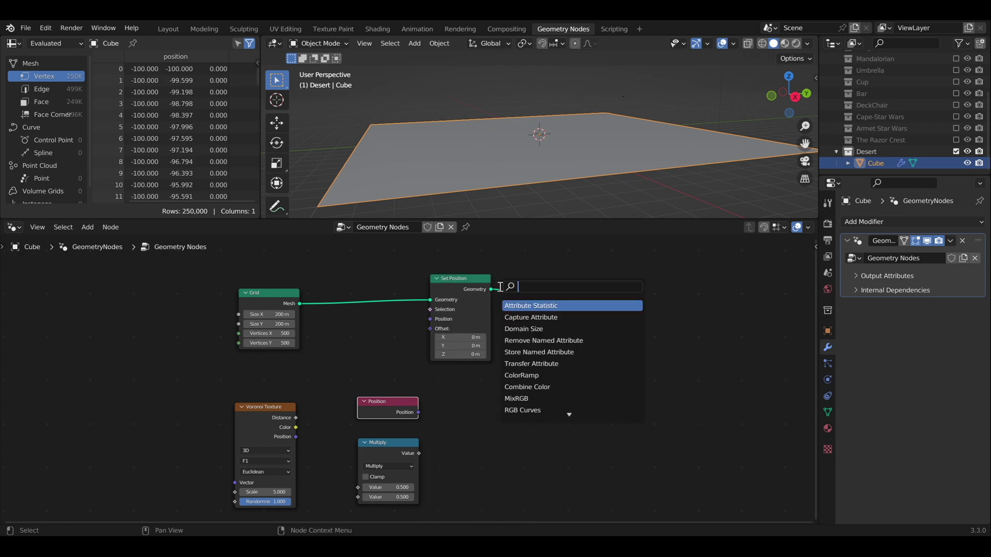
type("xy")
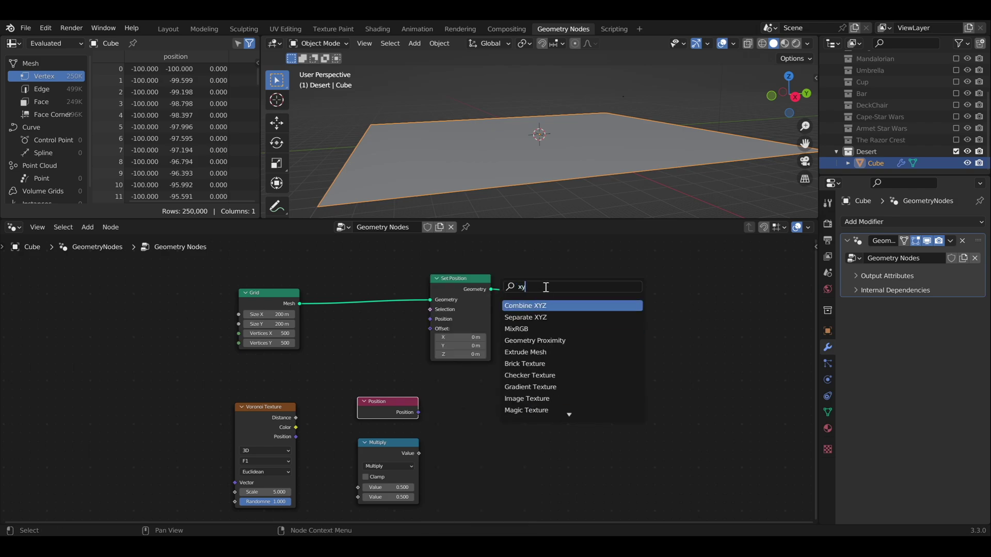
type("z")
key("Return")
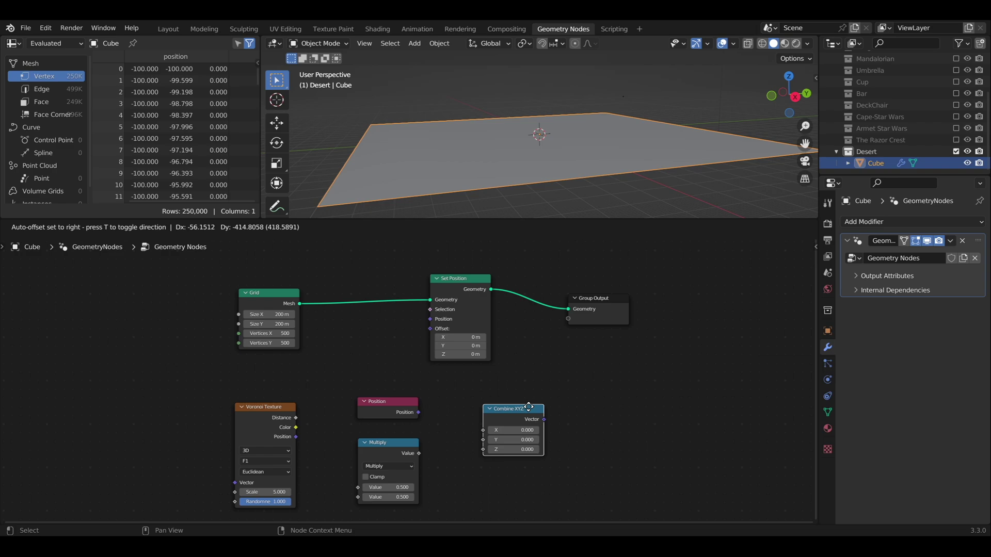
left_click(525, 408)
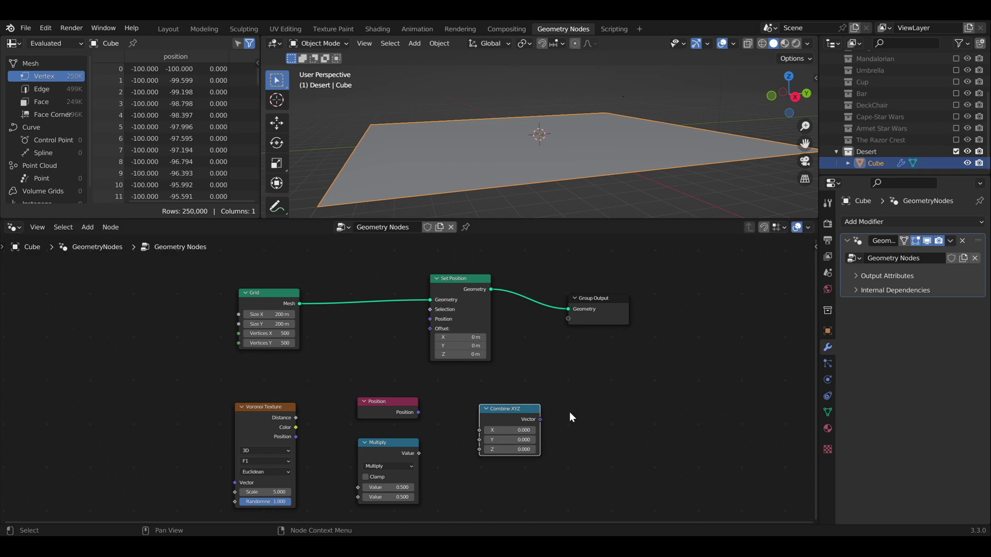
Add a Vector Math node set to Add below Group Output
key("shift+a")
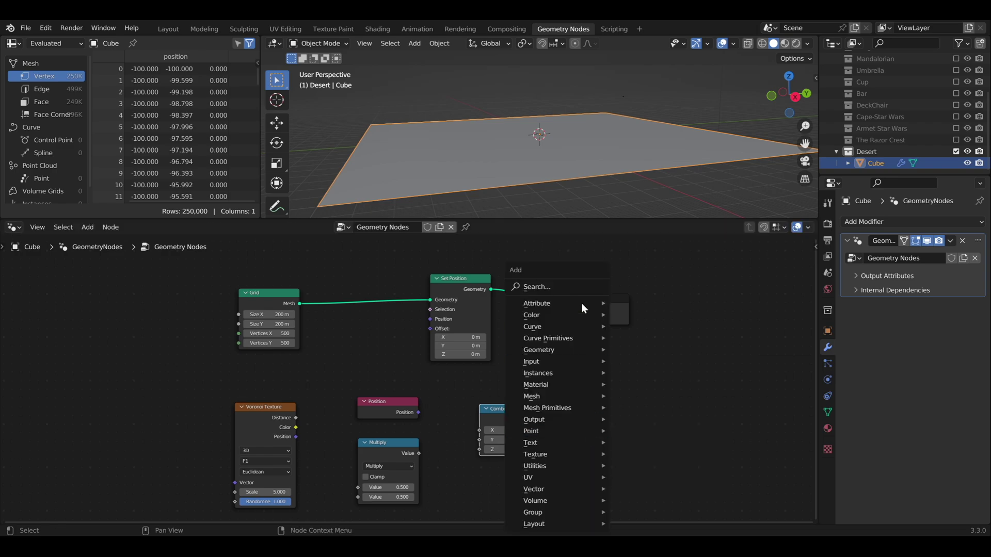
left_click(579, 287)
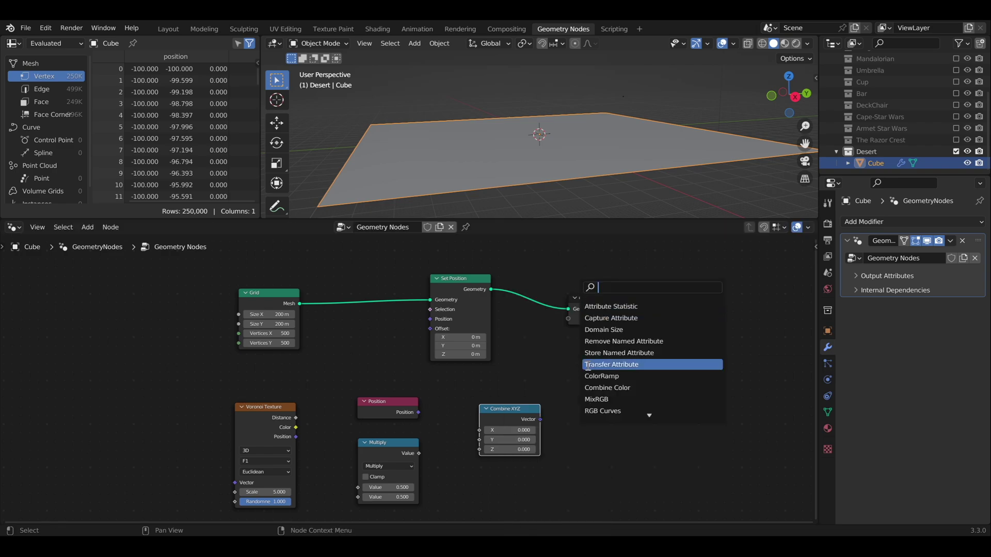
type("v")
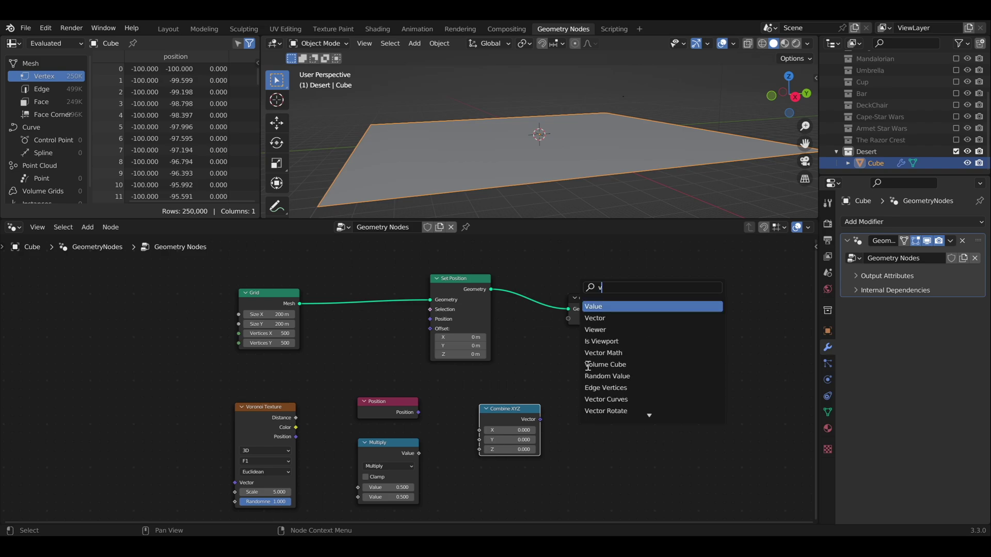
type("ecto")
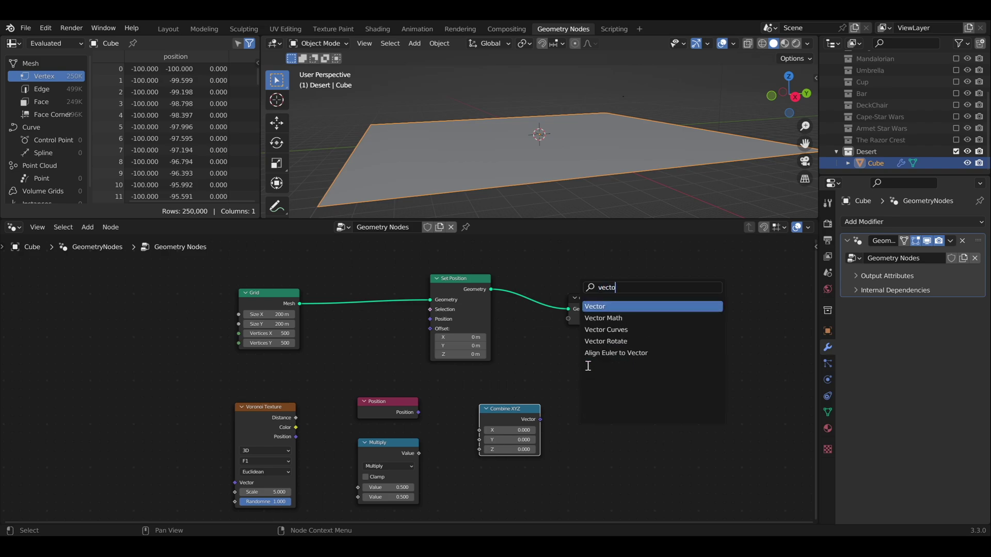
type("r ma")
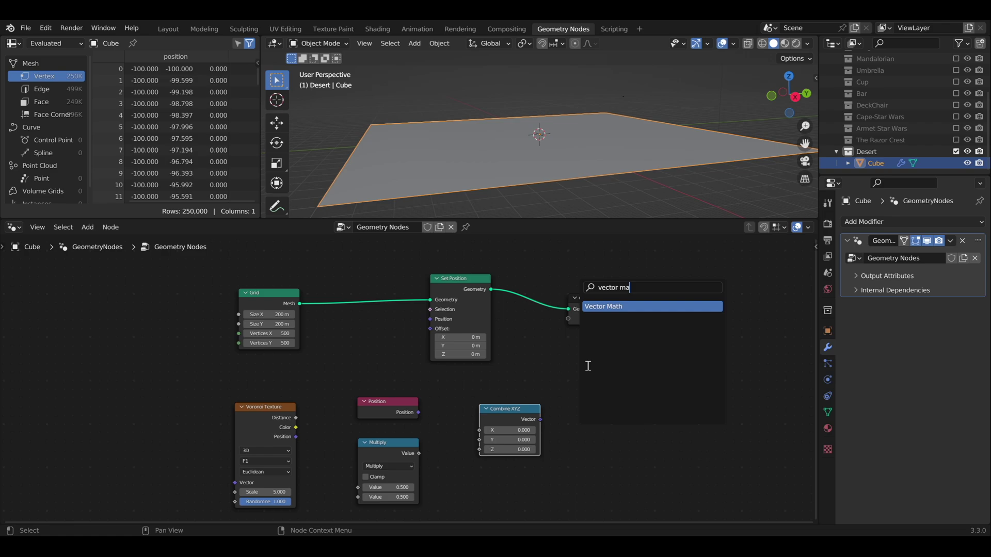
key("Return")
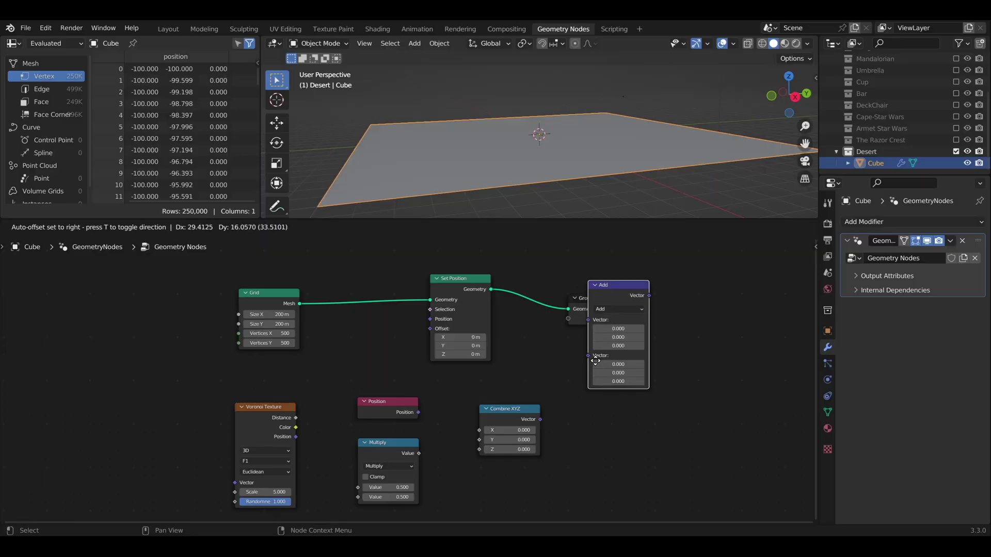
left_click(600, 472)
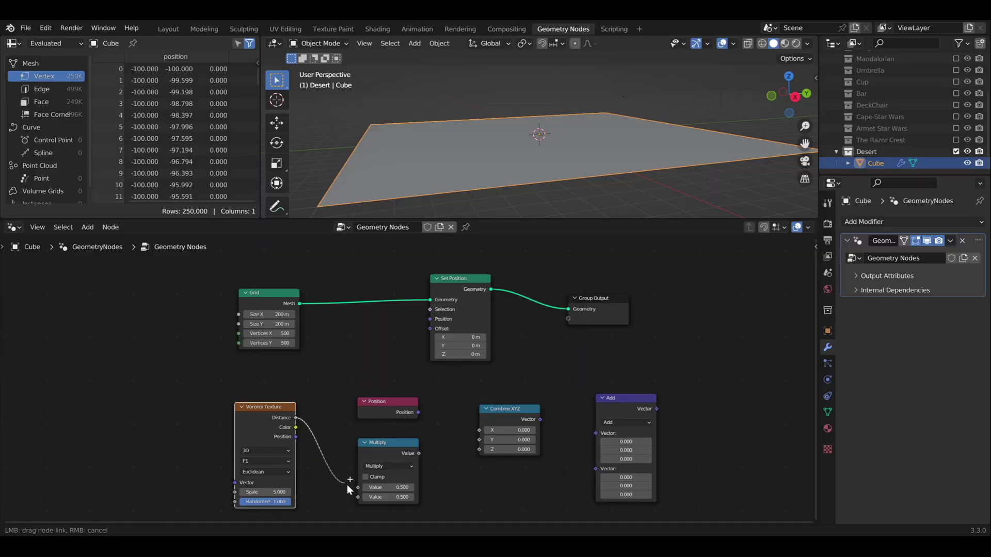
Link Voronoi Distance through Multiply into Combine XYZ Z, then Position and Combine XYZ into Add
left_click_drag(296, 417, 358, 488)
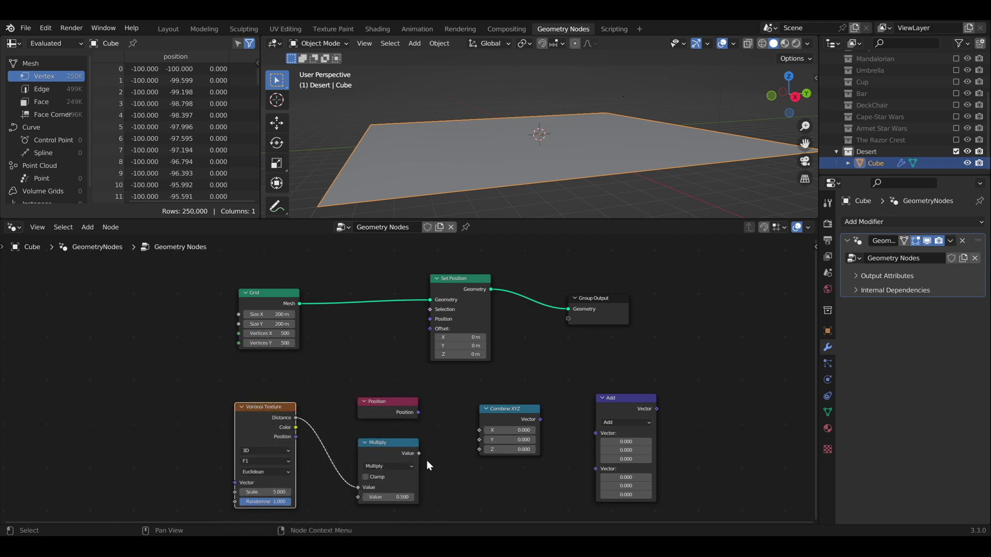
left_click_drag(418, 453, 480, 449)
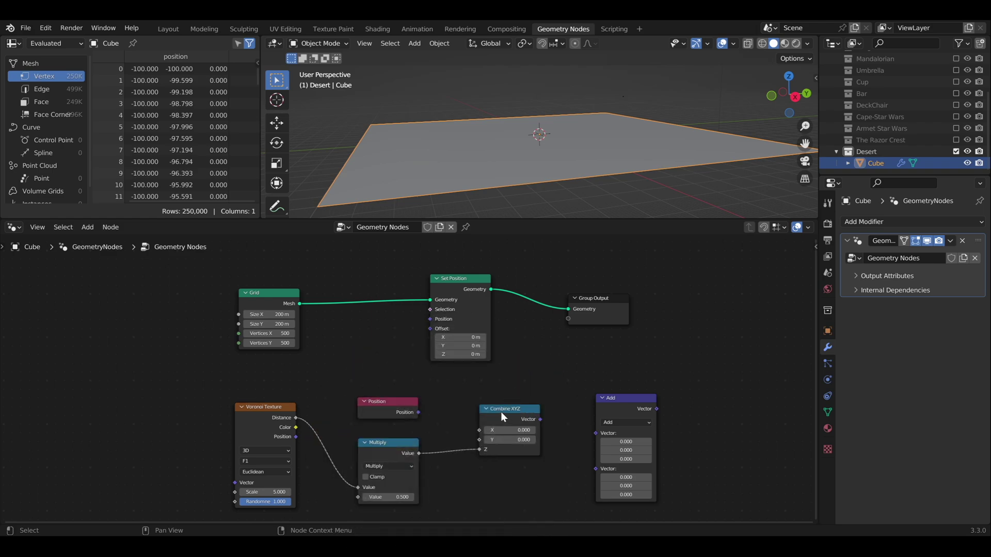
left_click_drag(503, 417, 490, 459)
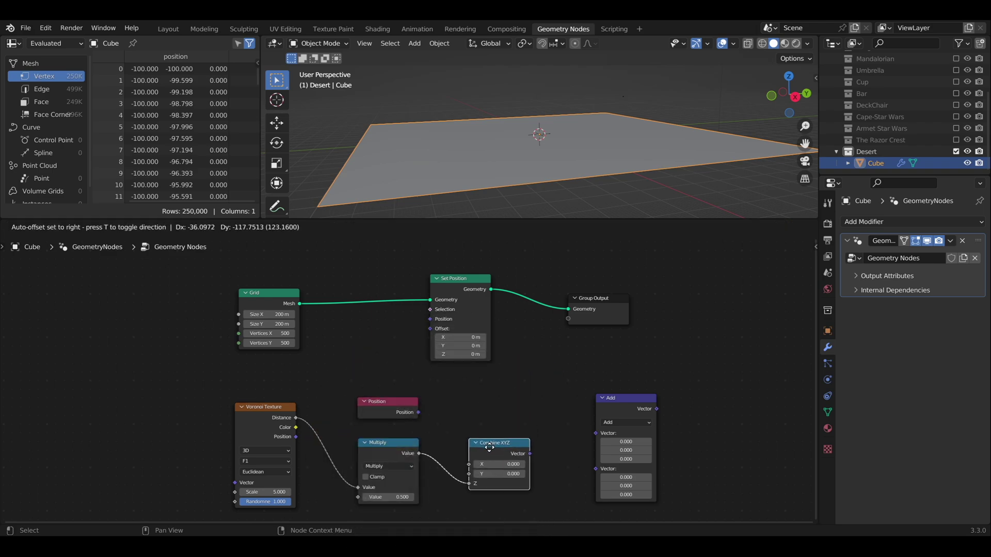
mouse_move(405, 408)
left_mouse_down()
mouse_move(533, 407)
mouse_move(631, 441)
left_mouse_up()
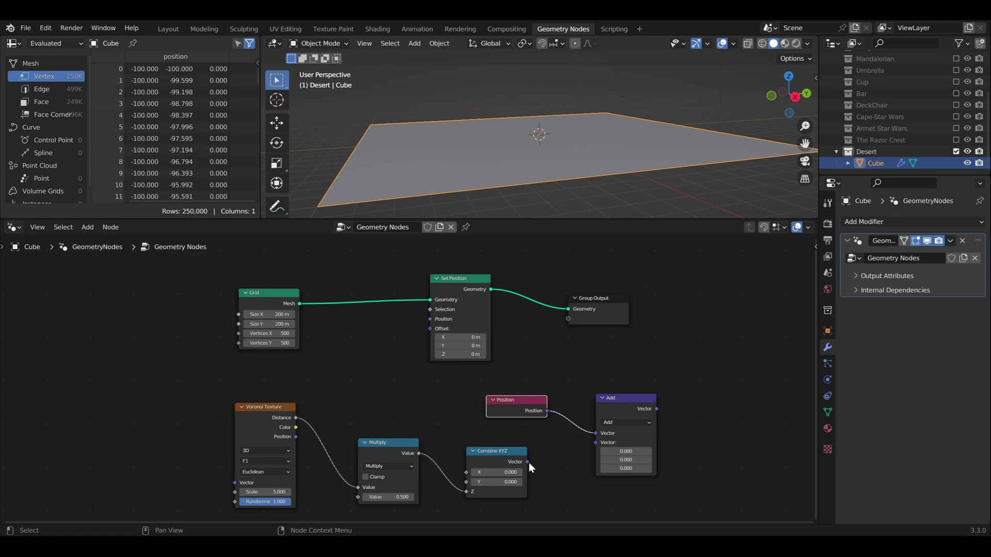
left_click_drag(527, 462, 596, 442)
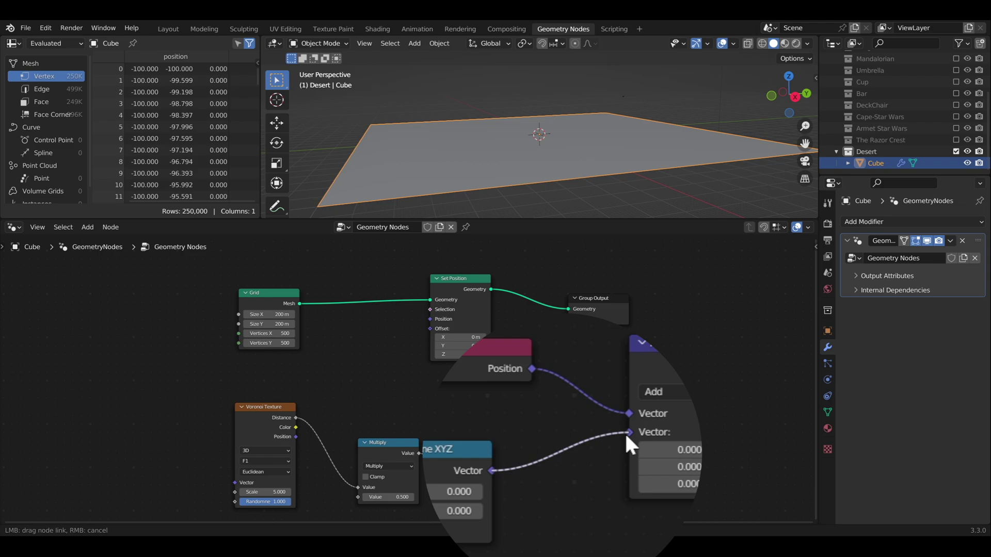
left_click_drag(625, 432, 596, 442)
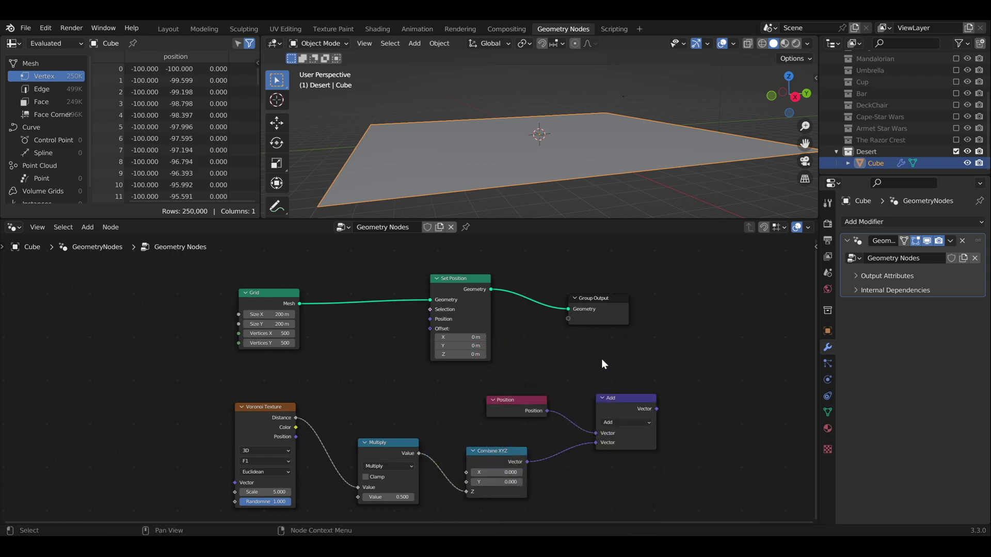
Shift the Voronoi-to-Add chain left and feed Add's result into Set Position's Position
scroll(602, 364, "down", 3)
left_click_drag(296, 315, 658, 414)
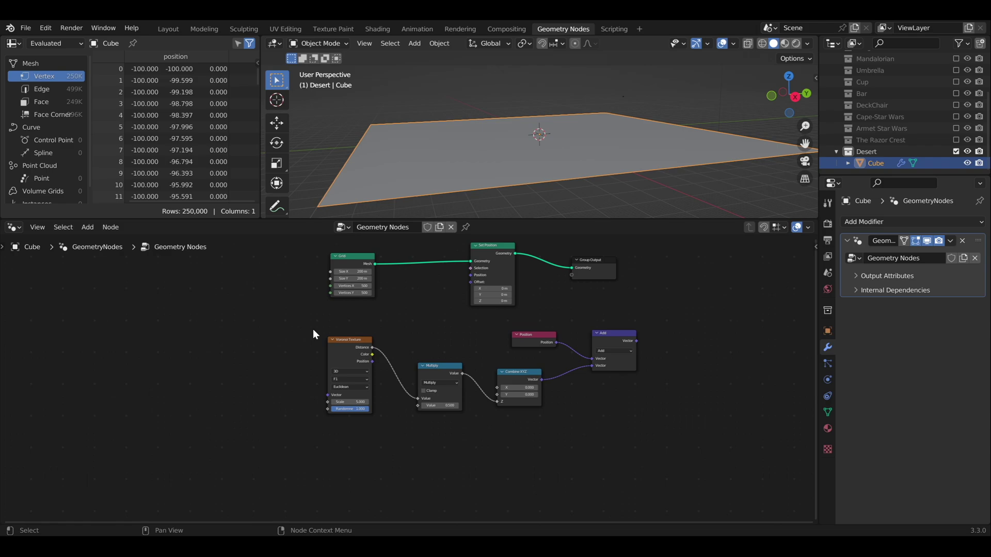
mouse_move(609, 336)
left_mouse_down()
mouse_move(428, 344)
mouse_move(427, 330)
left_mouse_up()
scroll(448, 334, "up", 2)
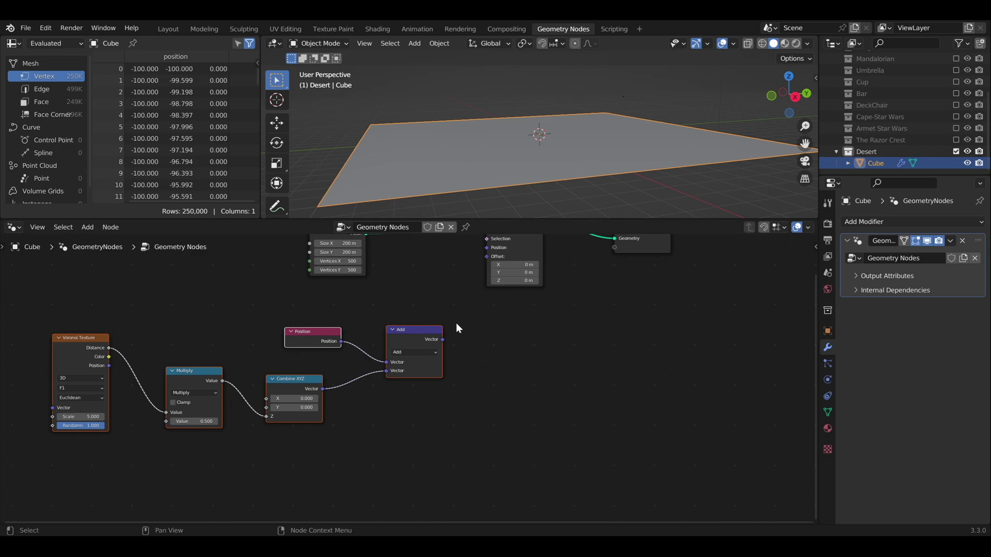
scroll(472, 314, "up", 1)
middle_click_drag(471, 314, 482, 352)
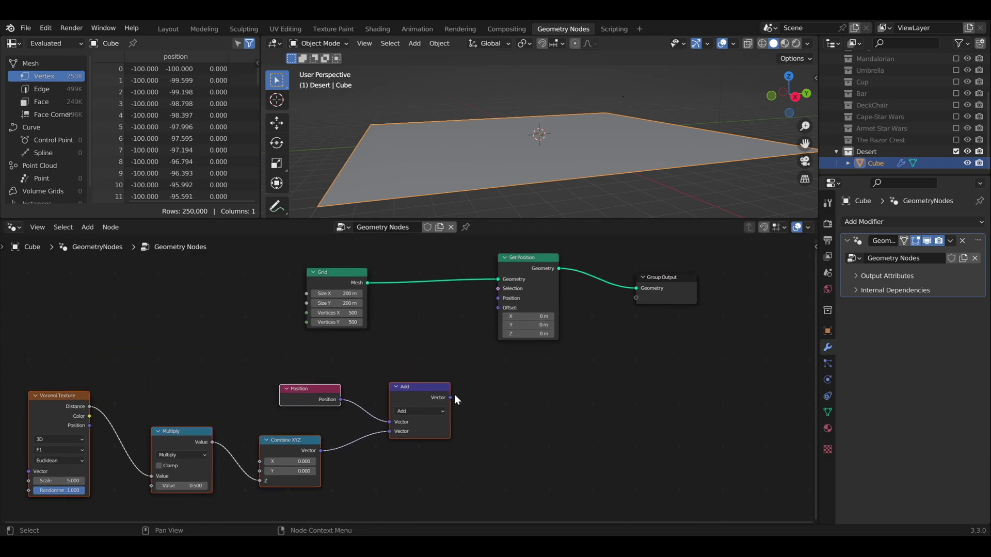
left_click_drag(450, 397, 513, 255)
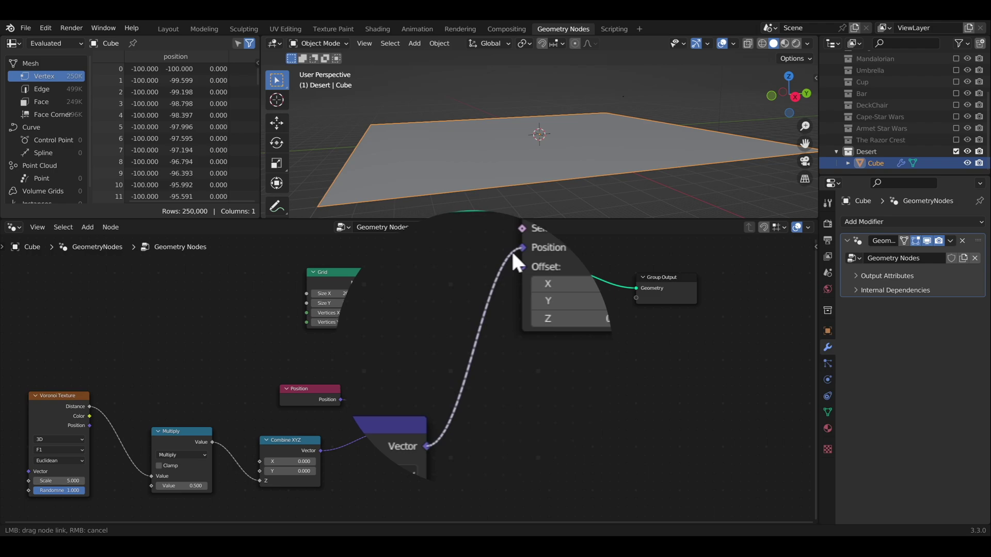
left_click_drag(513, 253, 498, 298)
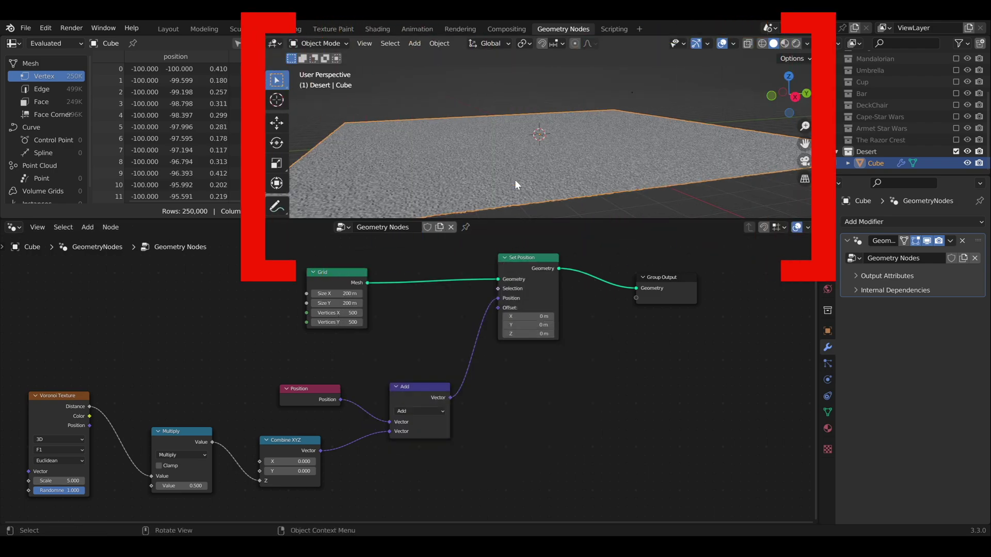
Set the Voronoi Texture scale to 0.07 and inspect the terrain
scroll(515, 179, "up", 2)
scroll(515, 178, "up", 2)
scroll(521, 178, "up", 3)
mouse_move(553, 168)
middle_mouse_down()
mouse_move(561, 112)
mouse_move(549, 141)
middle_mouse_up()
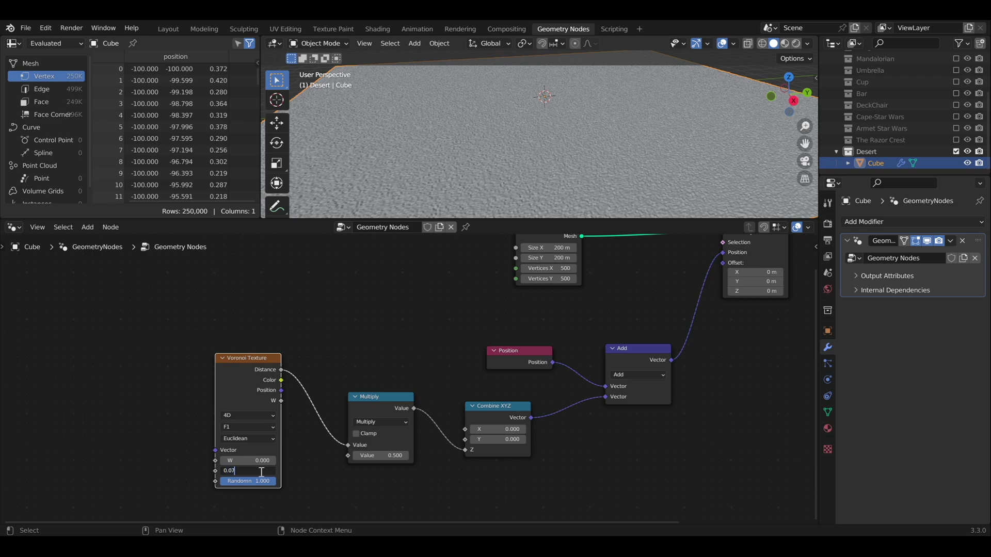
key("Return")
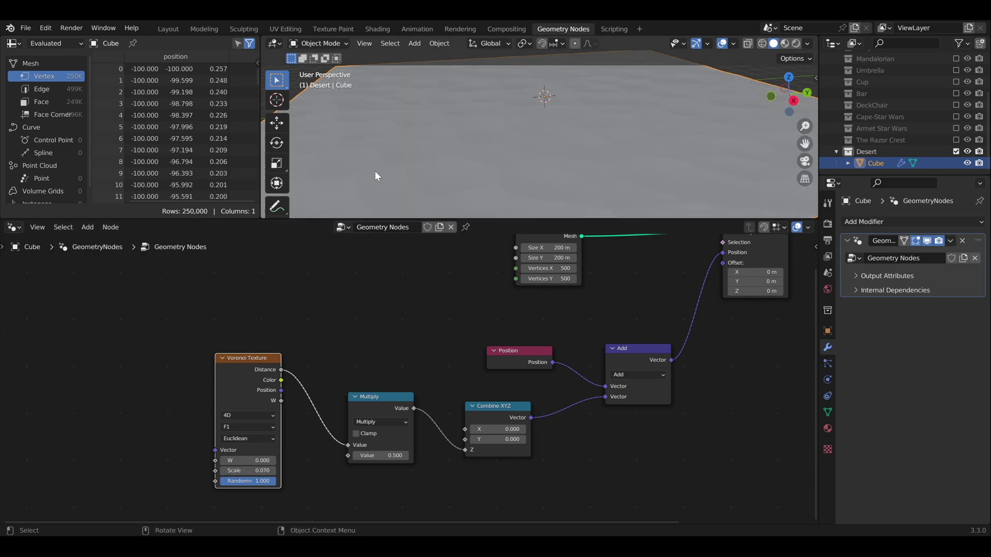
mouse_move(513, 128)
middle_mouse_down()
mouse_move(494, 133)
mouse_move(503, 116)
mouse_move(509, 144)
mouse_move(488, 140)
mouse_move(487, 125)
mouse_move(515, 121)
mouse_move(506, 125)
middle_mouse_up()
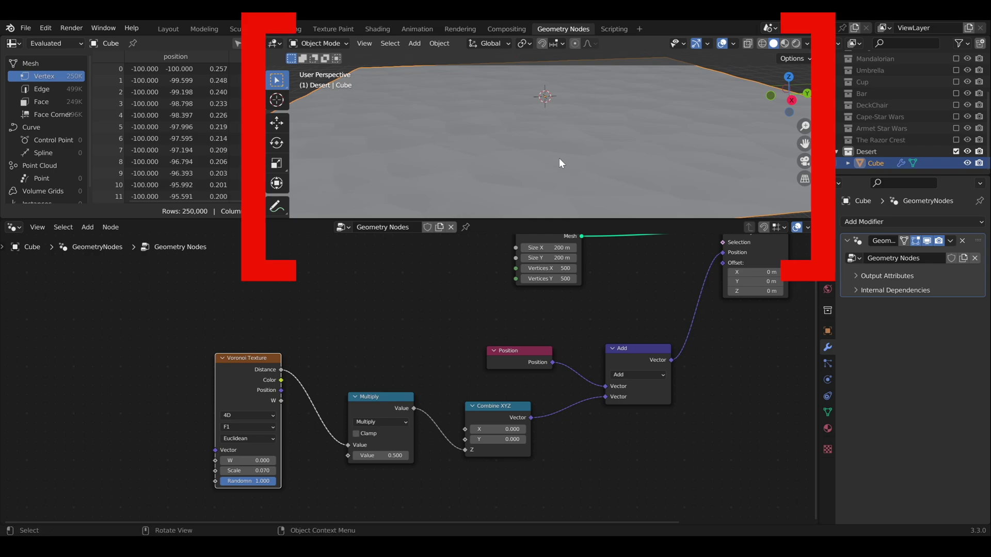
Set the Multiply value to 8 to raise tall dune bumps
left_click(392, 455)
type("8")
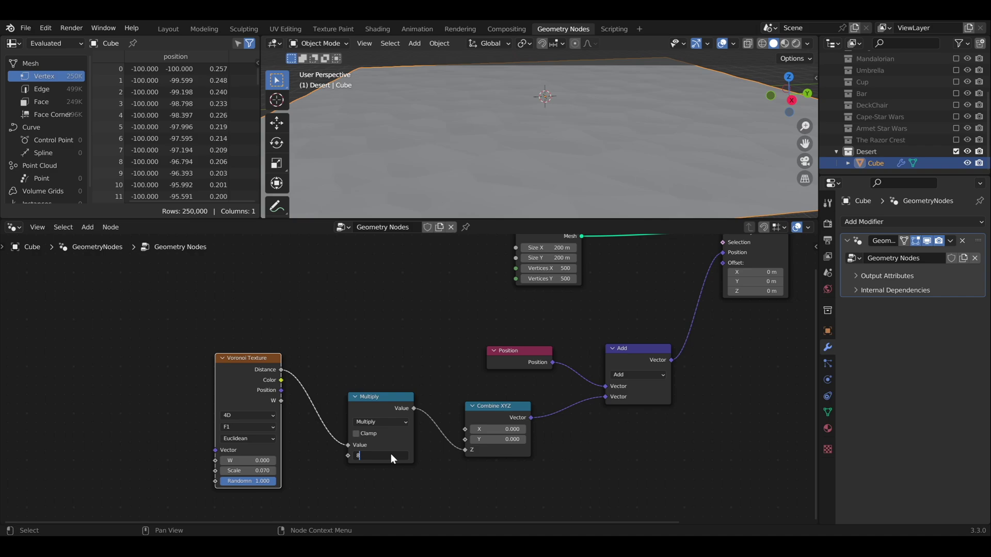
key("Return")
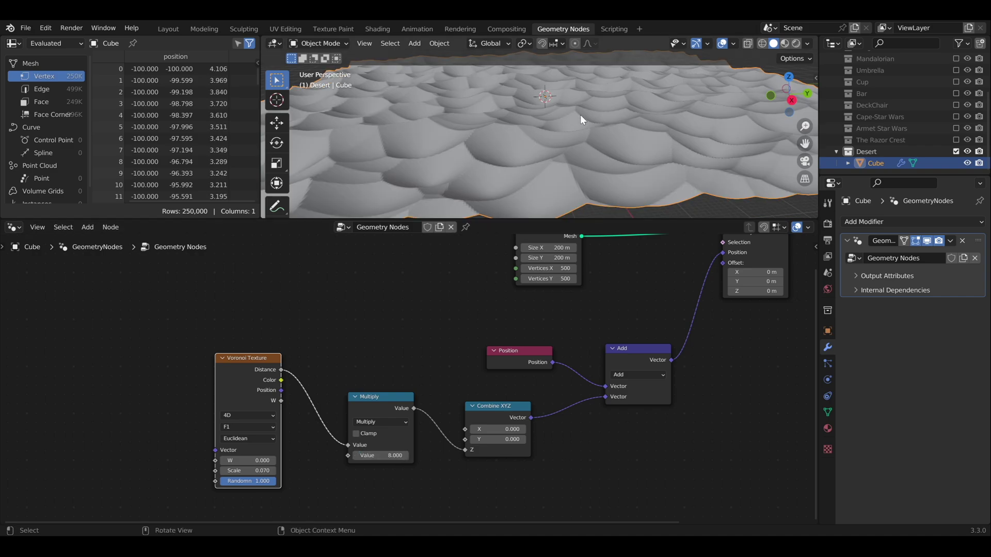
mouse_move(580, 115)
middle_mouse_down()
mouse_move(538, 111)
mouse_move(621, 116)
mouse_move(634, 103)
mouse_move(593, 134)
mouse_move(568, 110)
middle_mouse_up()
key("Home")
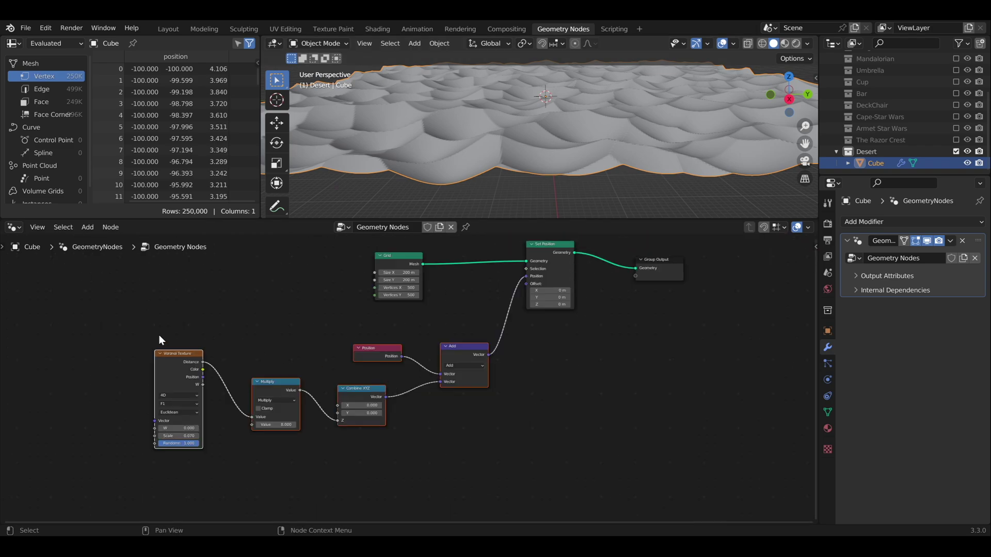
Frame the Voronoi, Multiply, Combine XYZ, Position and Add nodes as 'Desert Base Shape'
left_click_drag(106, 336, 512, 473)
key("ctrl+j")
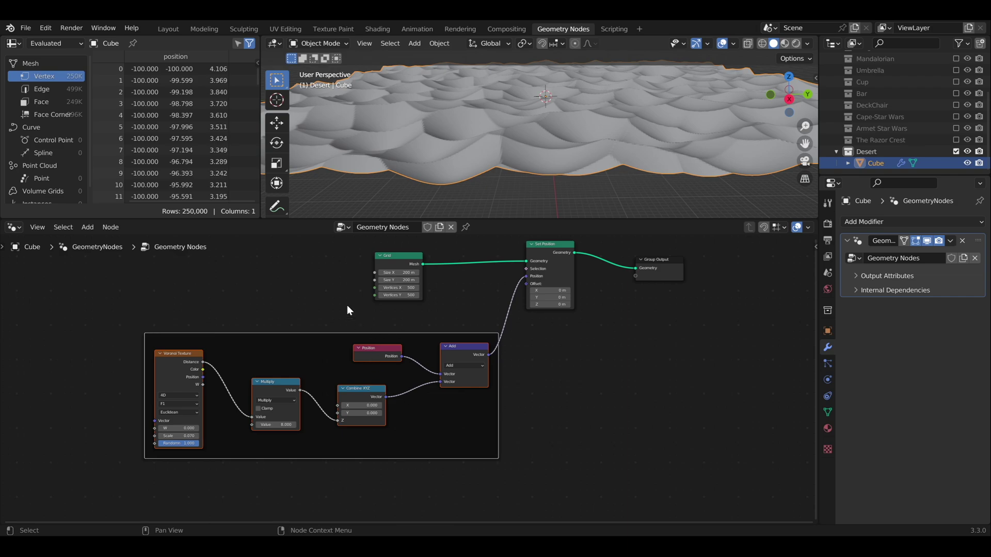
left_click(309, 348)
key("F2")
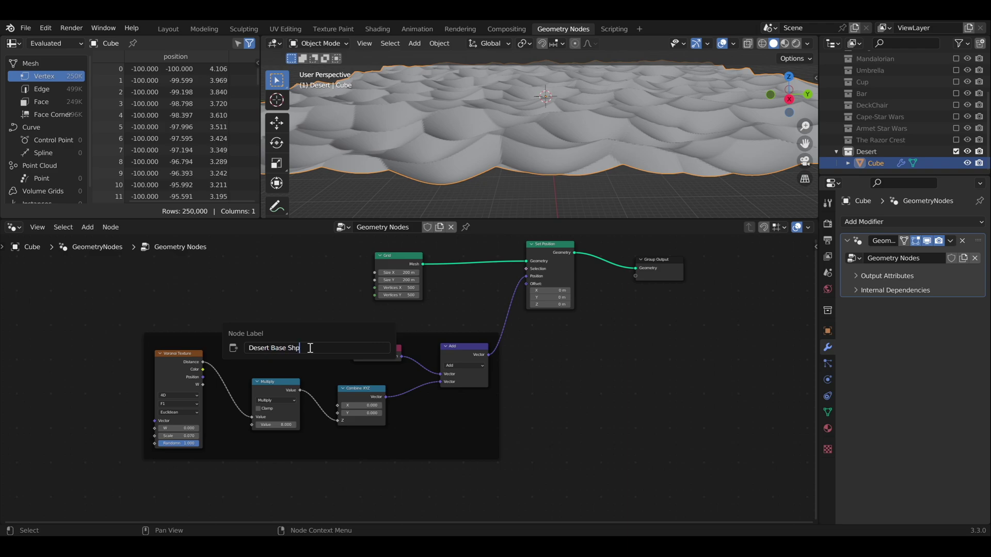
key("Return")
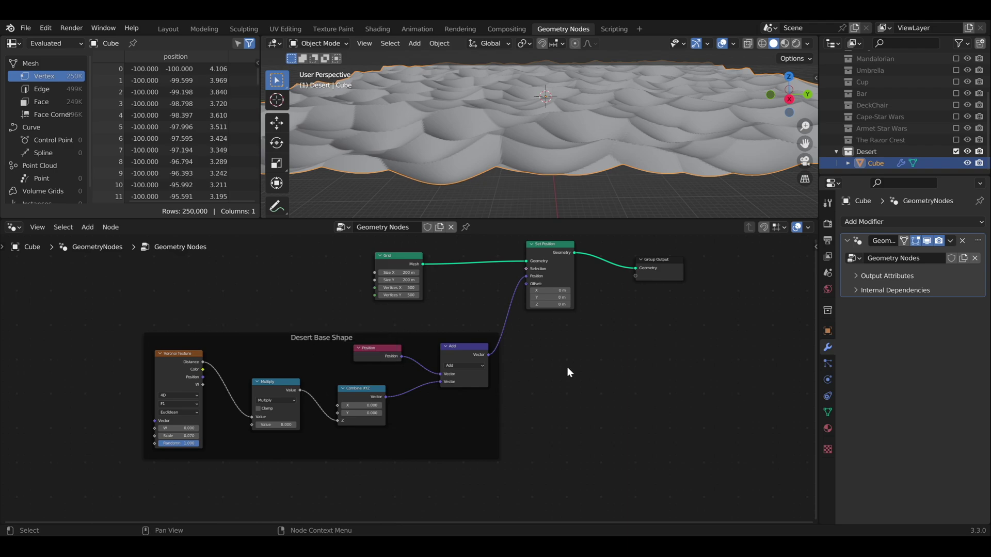
scroll(568, 371, "down", 2)
middle_click_drag(568, 371, 504, 417)
left_click_drag(216, 257, 538, 394)
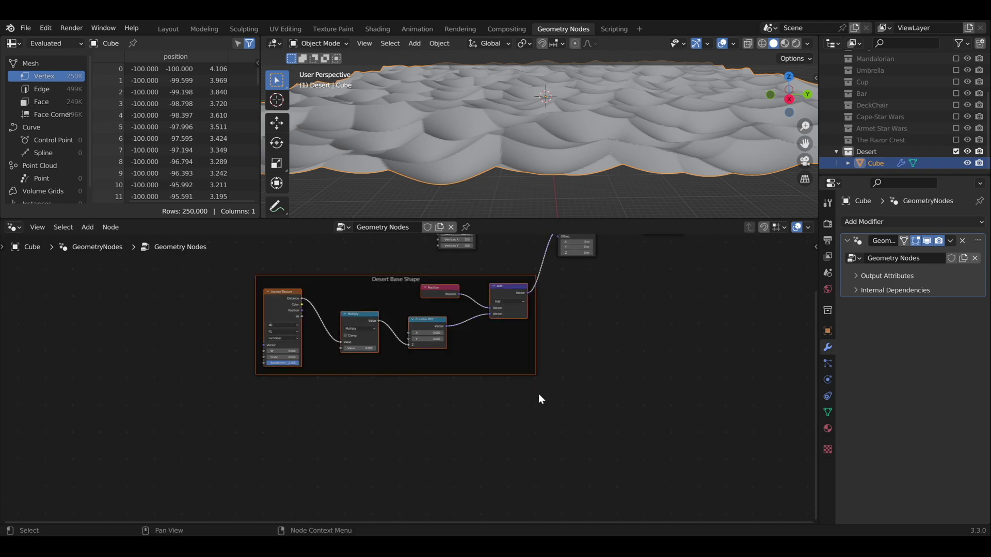
Duplicate the Desert Base Shape frame below and strip its Position, Combine XYZ and Add nodes
key("shift+d")
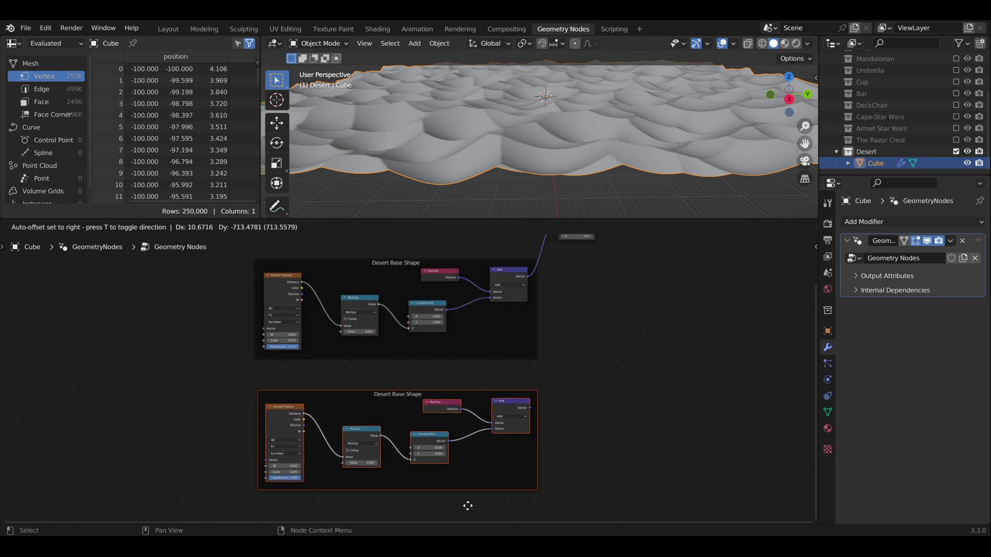
left_click(466, 468)
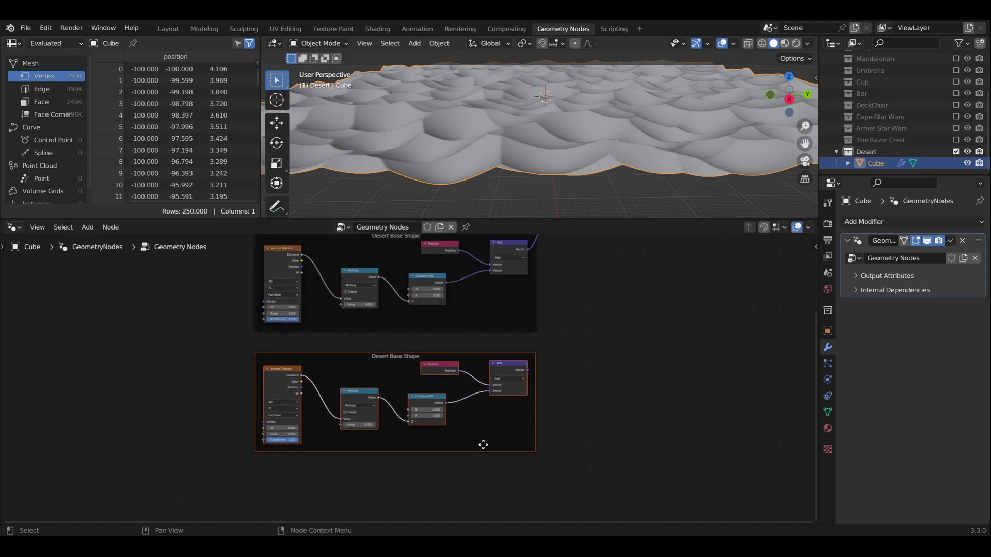
left_click(516, 367)
left_click(447, 364, "shift")
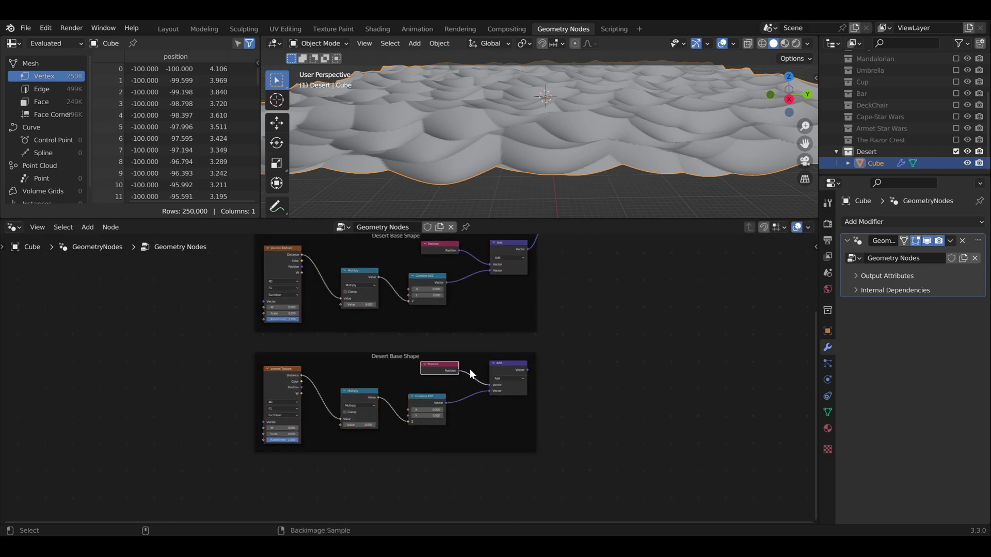
left_click(431, 396, "shift")
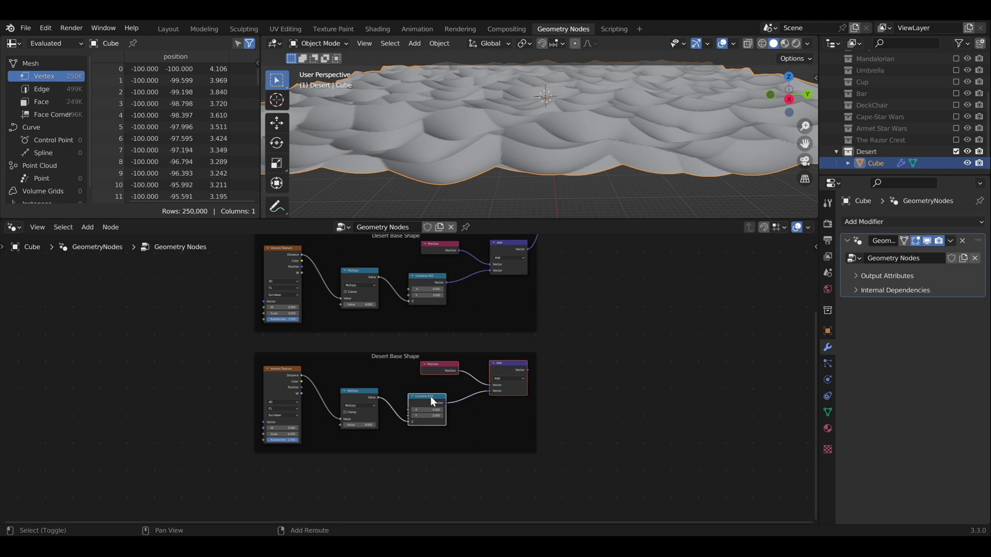
key("x")
Connect the copy's Multiply output to the original Combine XYZ X input
scroll(430, 397, "up", 1)
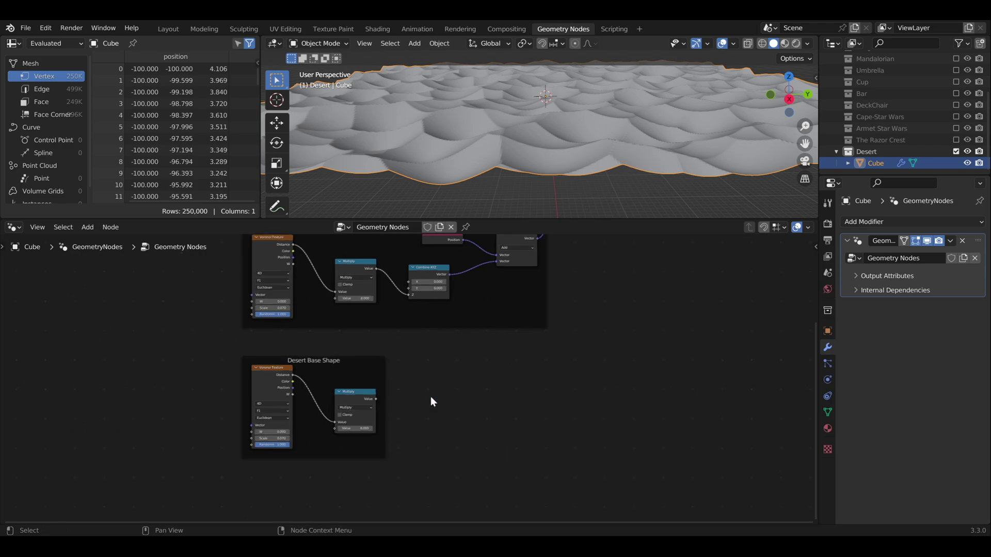
scroll(431, 396, "up", 1)
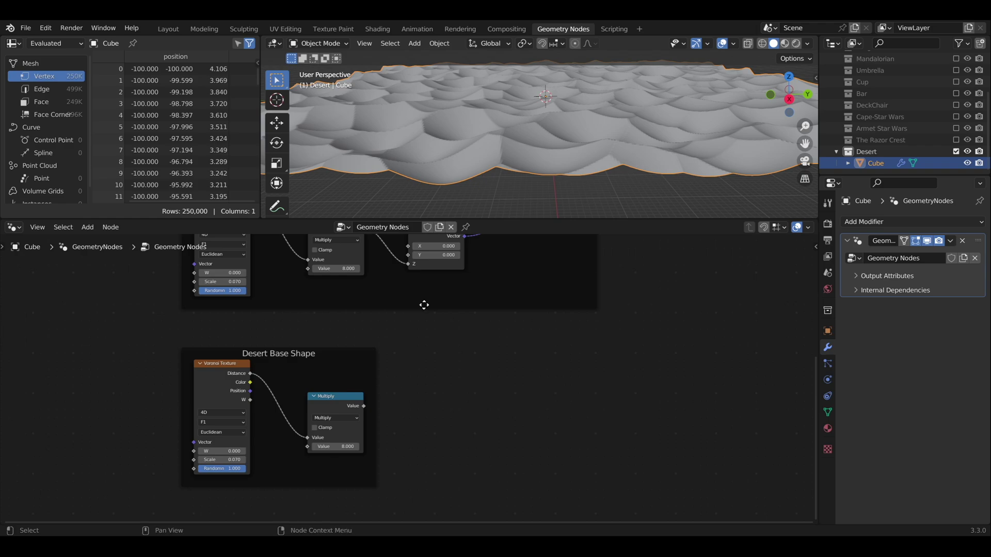
mouse_move(496, 150)
middle_mouse_down()
mouse_move(509, 120)
mouse_move(527, 139)
mouse_move(541, 133)
middle_mouse_up()
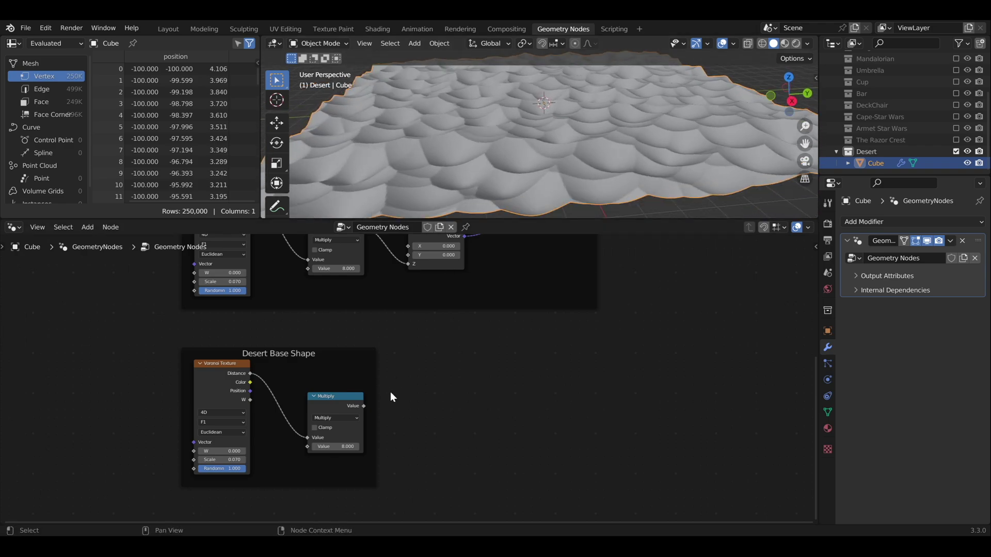
mouse_move(363, 406)
left_mouse_down()
mouse_move(413, 253)
mouse_move(404, 309)
left_mouse_up()
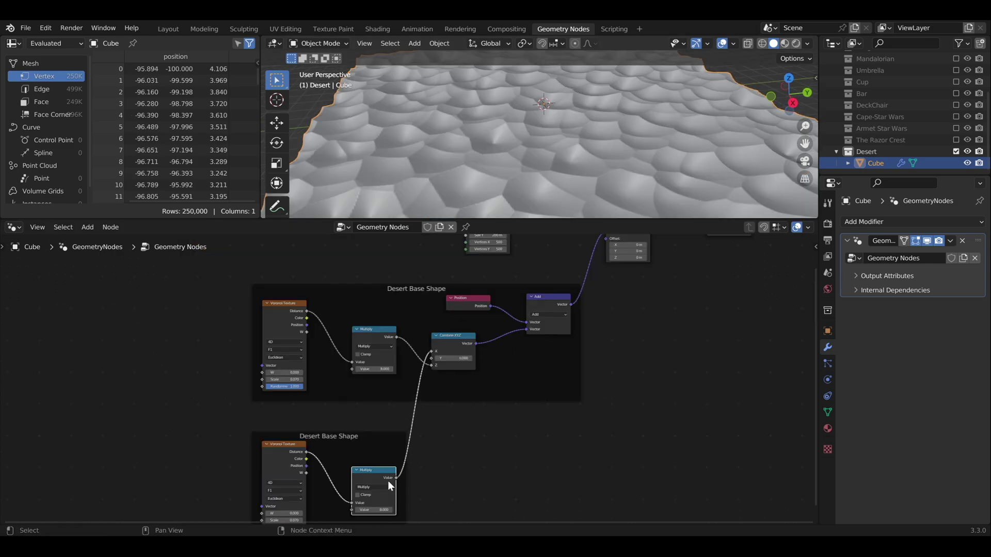
Try different Multiply strengths on the second Voronoi layer, settling on 10
scroll(459, 469, "up", 1)
middle_click_drag(453, 457, 478, 301)
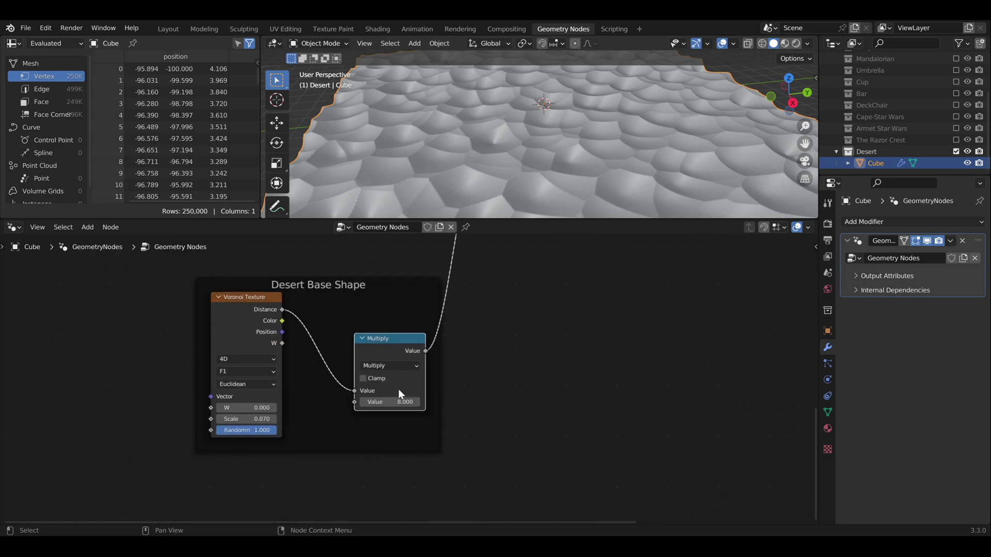
left_click_drag(394, 402, 433, 402)
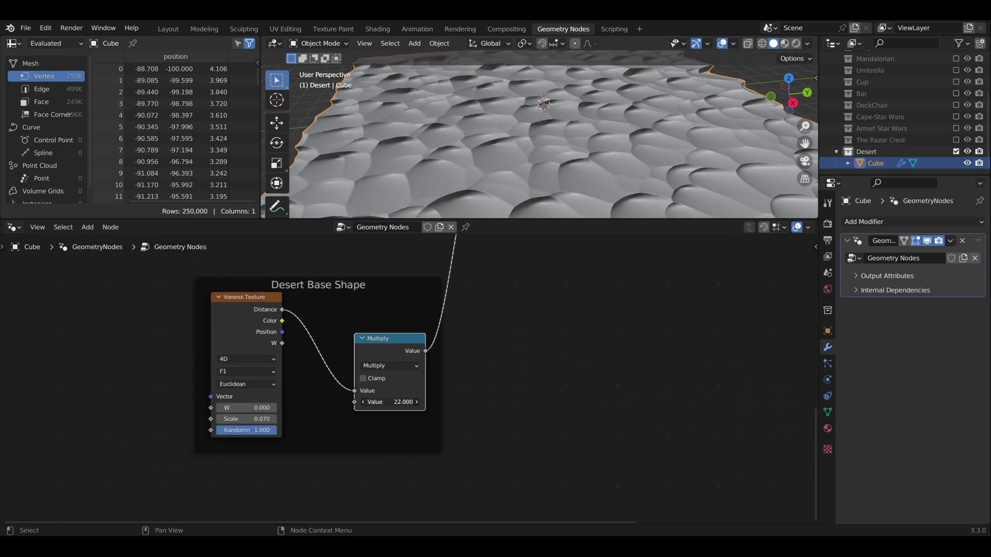
left_click_drag(434, 402, 429, 402)
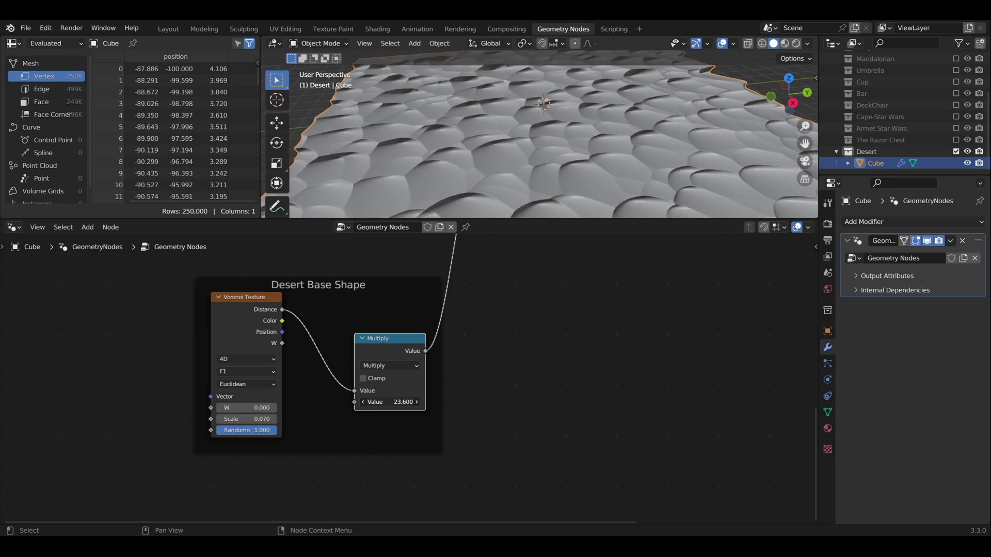
mouse_move(484, 156)
middle_mouse_down()
mouse_move(557, 132)
mouse_move(544, 145)
mouse_move(528, 141)
middle_mouse_up()
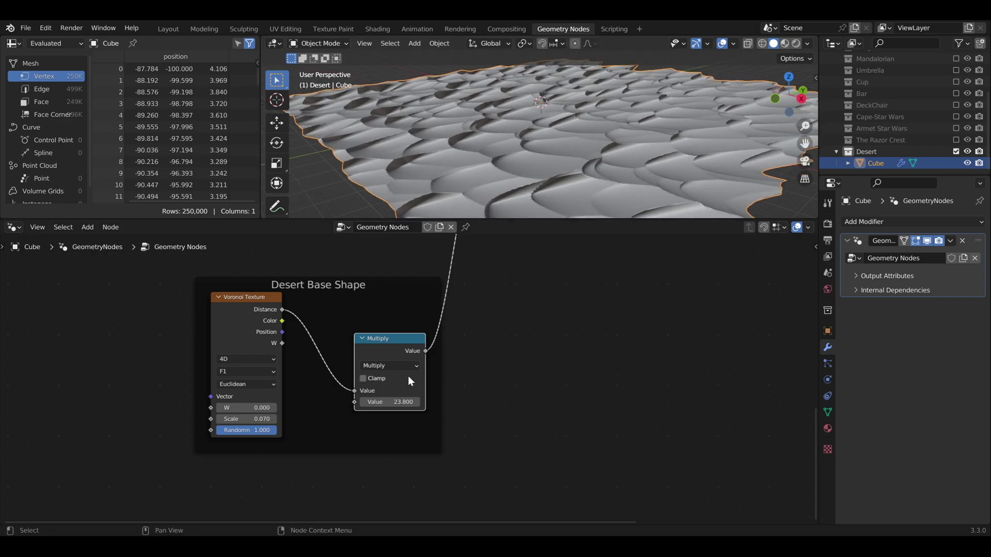
mouse_move(405, 401)
left_mouse_down()
mouse_move(290, 402)
mouse_move(399, 402)
left_mouse_up()
left_click(399, 402)
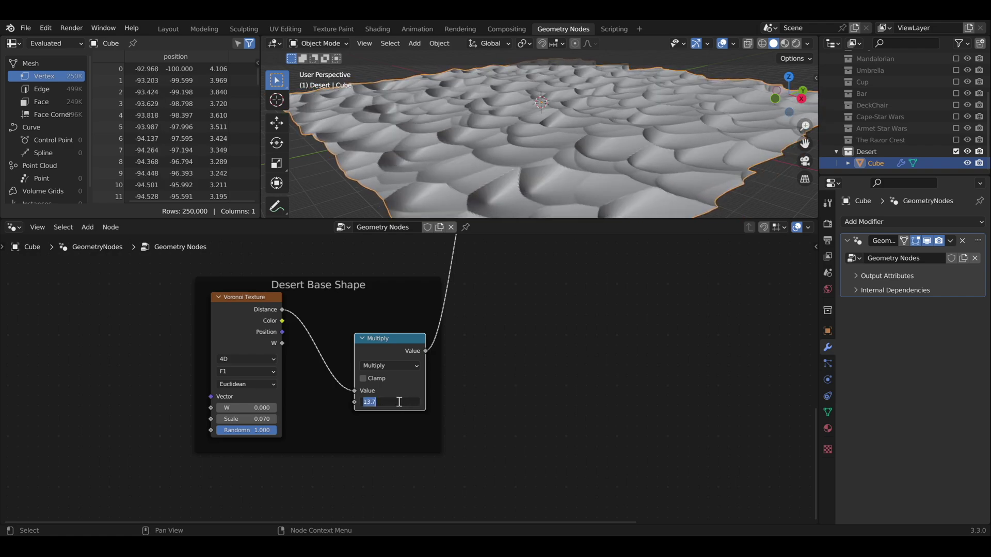
type("10")
key("Return")
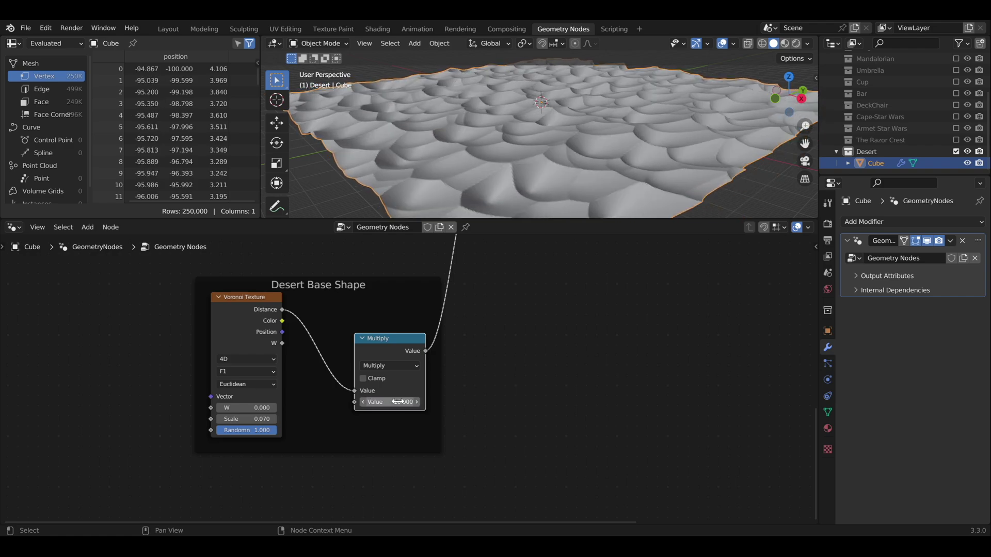
Set the second layer's Voronoi scale to 0.1
mouse_move(573, 132)
middle_mouse_down()
mouse_move(587, 138)
mouse_move(532, 130)
middle_mouse_up()
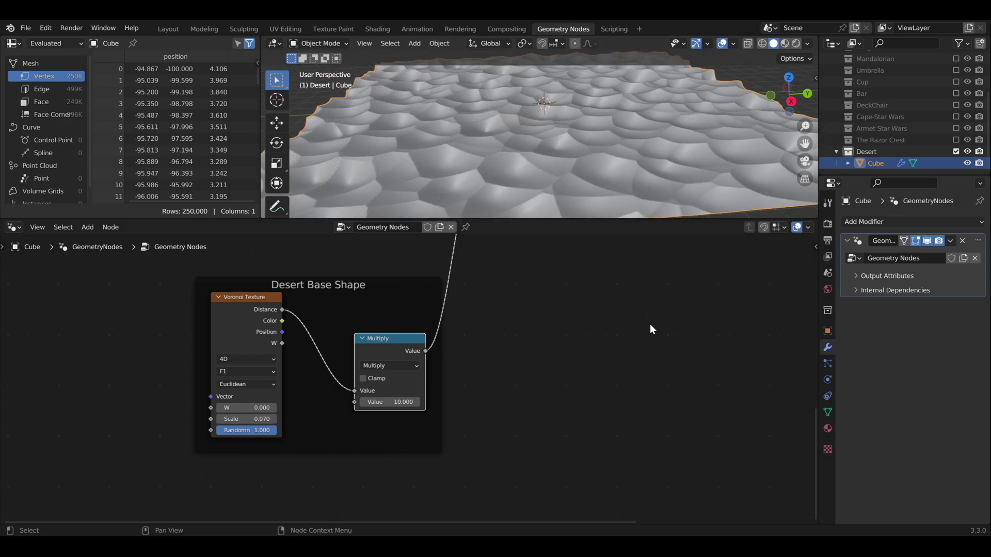
left_click(255, 420)
type("0.1")
key("Return")
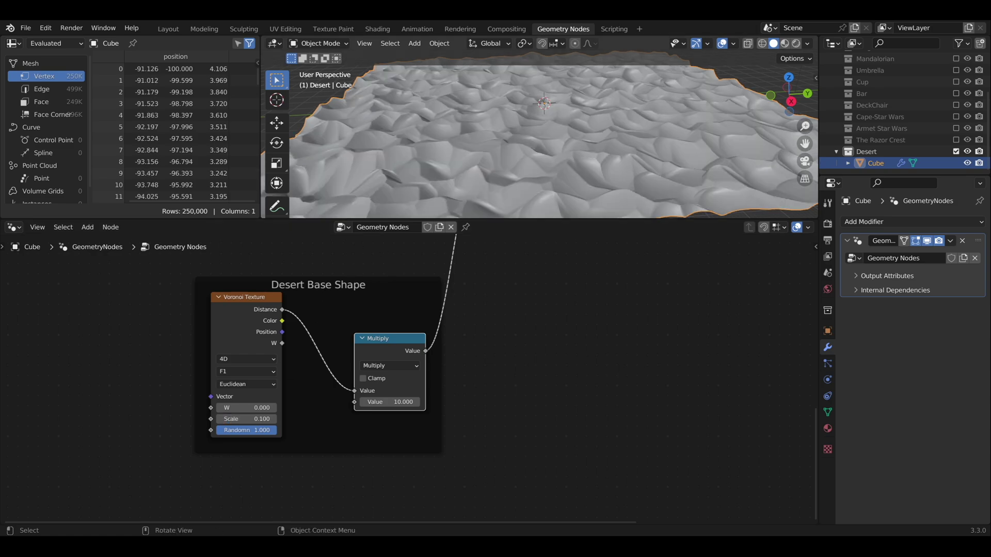
Set the second layer's Multiply to 6 and its Voronoi W to 5
mouse_move(549, 162)
middle_mouse_down()
mouse_move(509, 185)
mouse_move(454, 157)
mouse_move(490, 165)
middle_mouse_up()
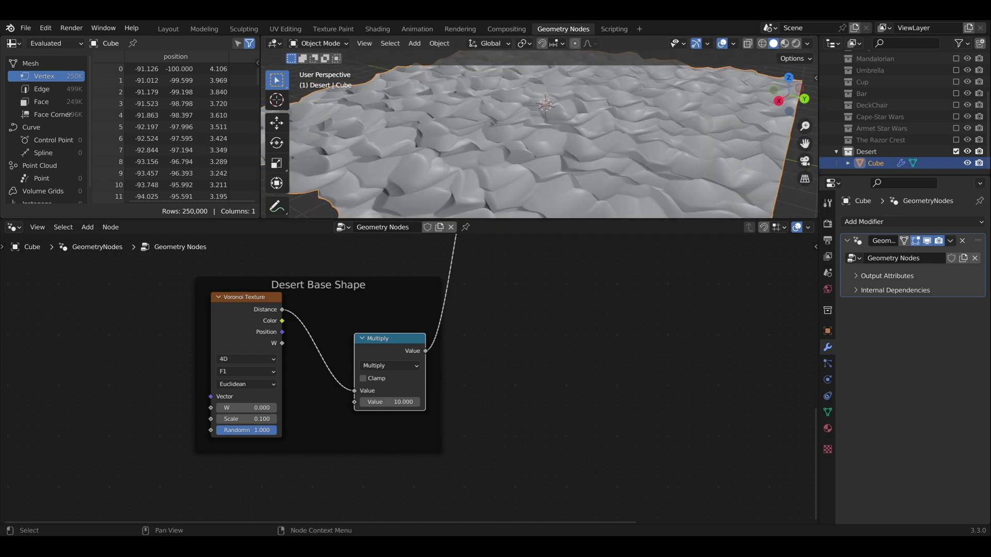
left_click(420, 402)
type("6")
key("Return")
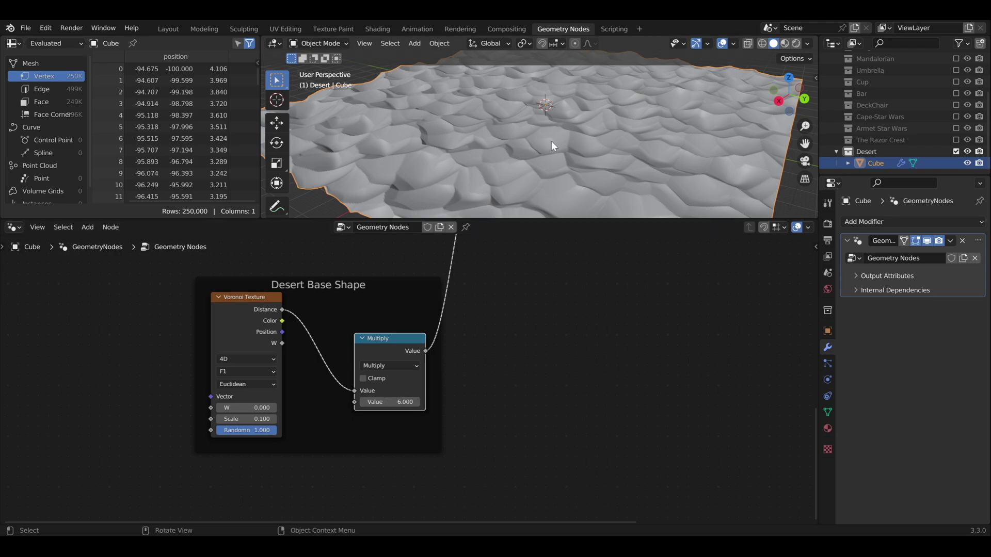
mouse_move(551, 141)
middle_mouse_down()
mouse_move(508, 178)
mouse_move(485, 134)
mouse_move(550, 132)
mouse_move(559, 153)
mouse_move(559, 135)
mouse_move(562, 162)
middle_mouse_up()
left_click(253, 407)
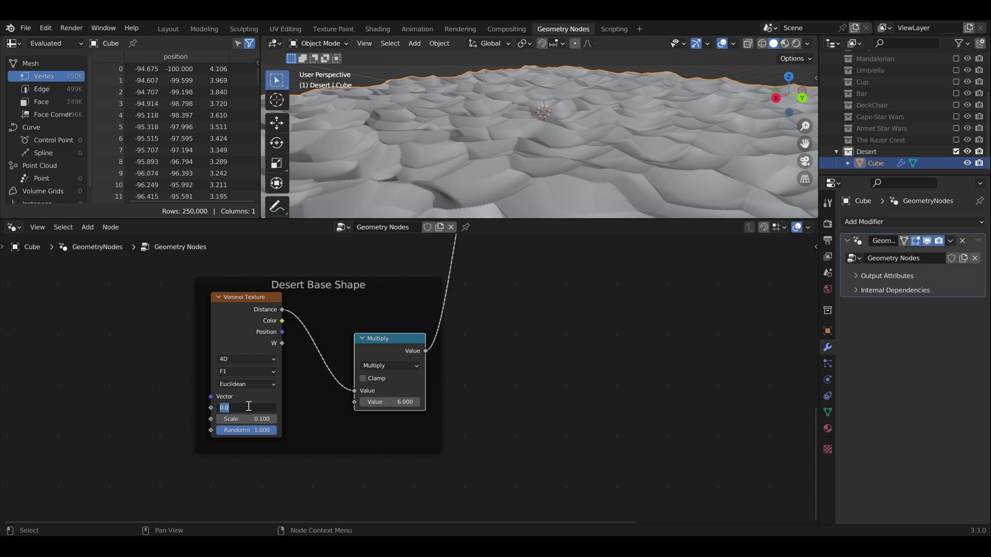
type("5")
key("Return")
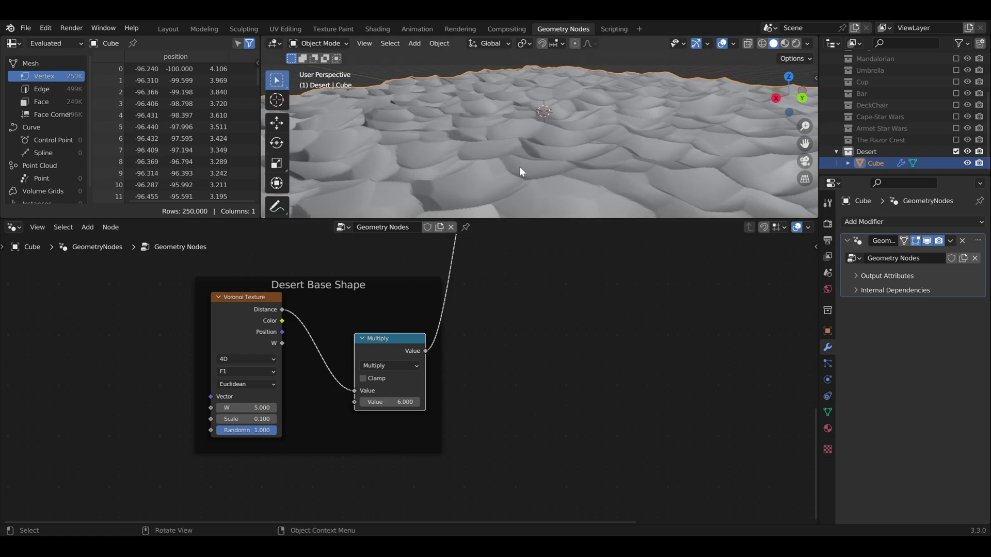
Drop a Level 1 Subdivision Surface node between Set Position and Group Output, reaching about 998K vertices
middle_click_drag(643, 185, 643, 173)
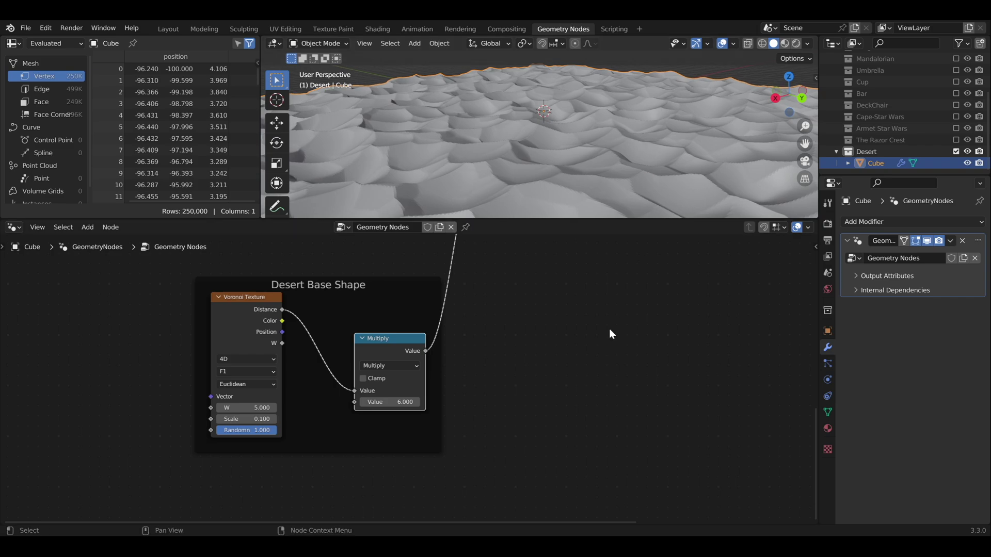
mouse_move(609, 329)
middle_mouse_down()
mouse_move(465, 435)
mouse_move(583, 347)
mouse_move(401, 503)
middle_mouse_up()
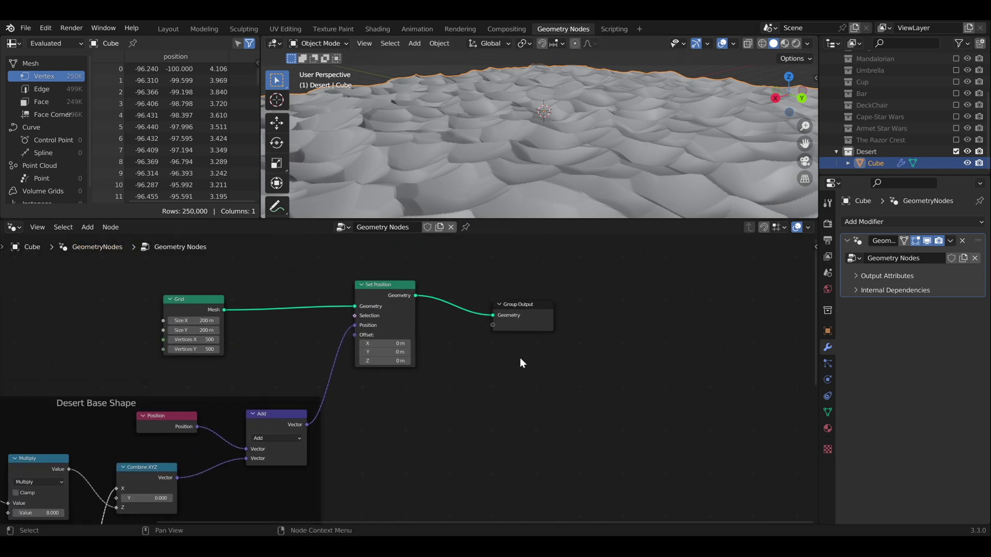
left_click_drag(539, 301, 645, 295)
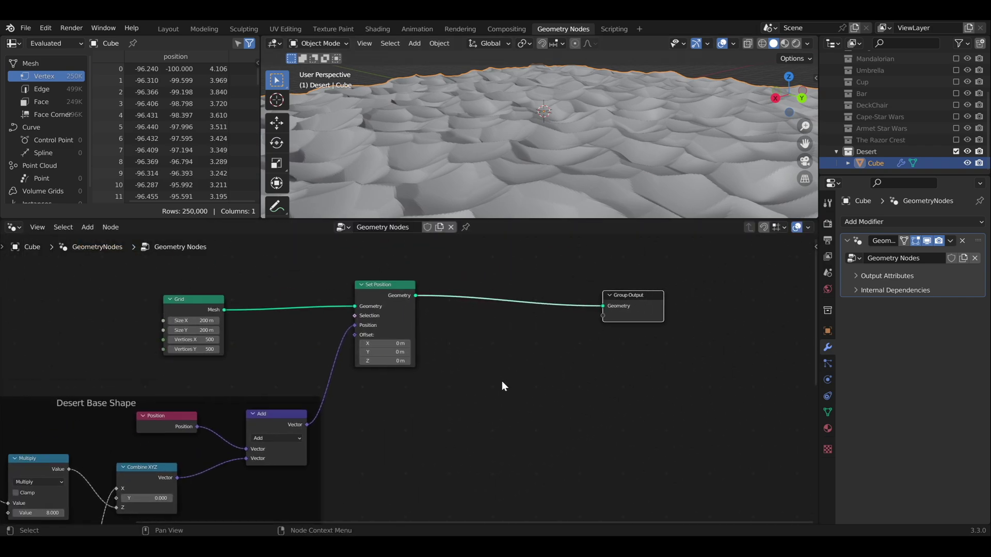
key("shift+a")
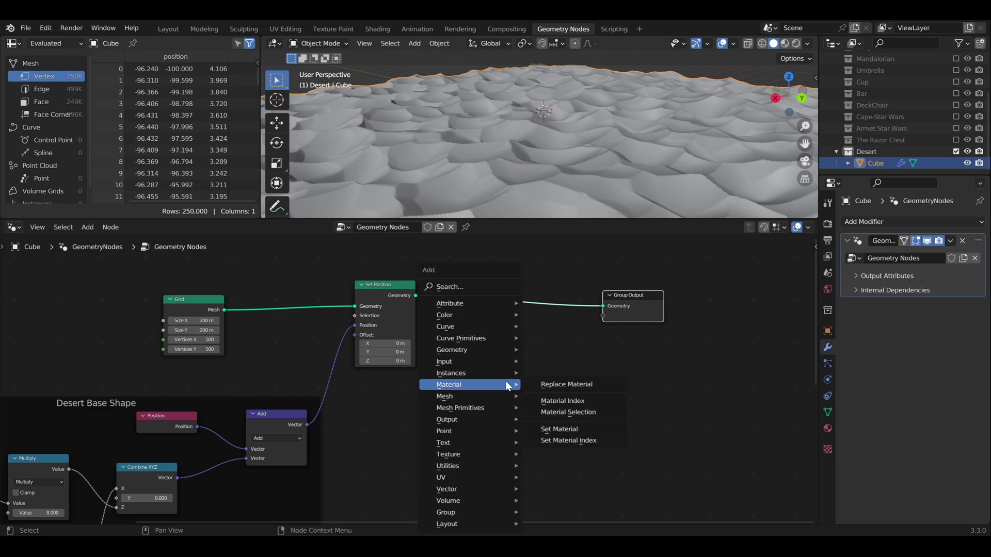
left_click(489, 290)
type("subdiv")
key("Return")
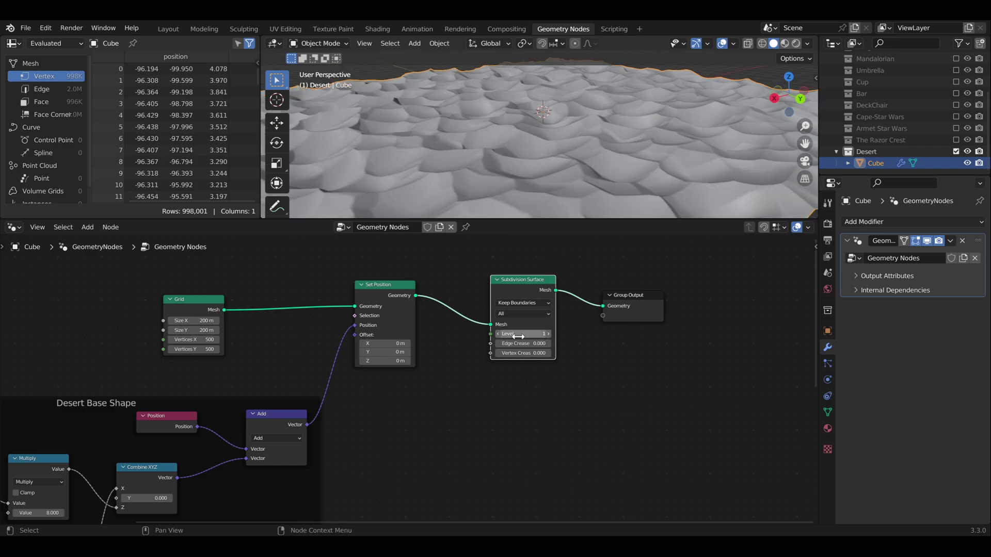
scroll(364, 419, "down", 2)
mouse_move(364, 419)
middle_mouse_down()
mouse_move(505, 375)
mouse_move(581, 263)
middle_mouse_up()
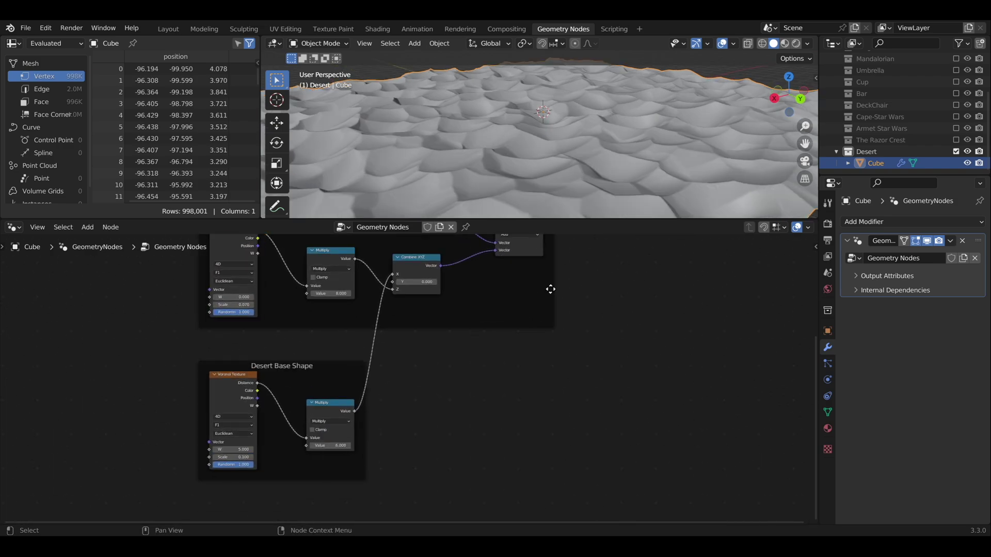
Box-select the upper Desert Base Shape frame's nodes and move them to a new spot
scroll(542, 338, "up", 2)
left_click(364, 292)
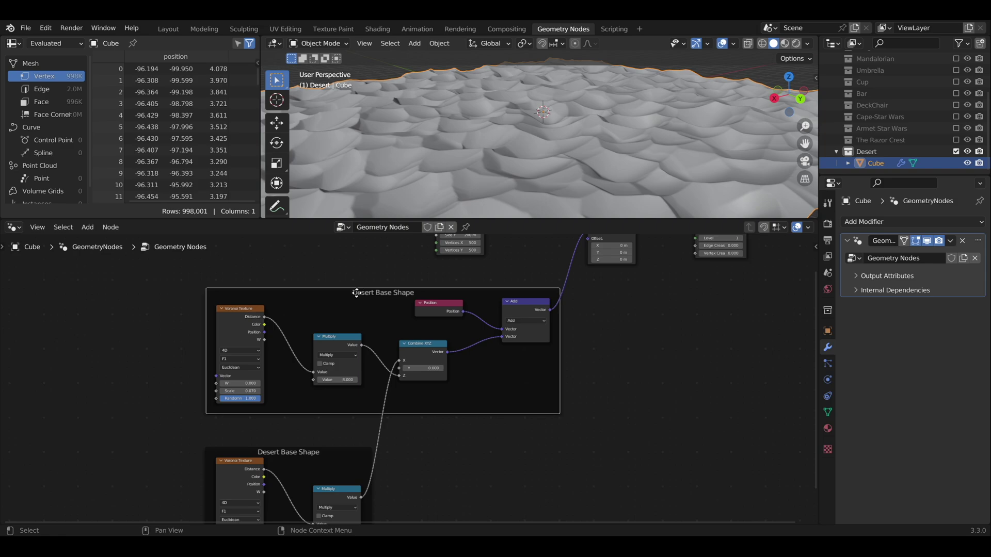
left_click_drag(184, 283, 577, 422)
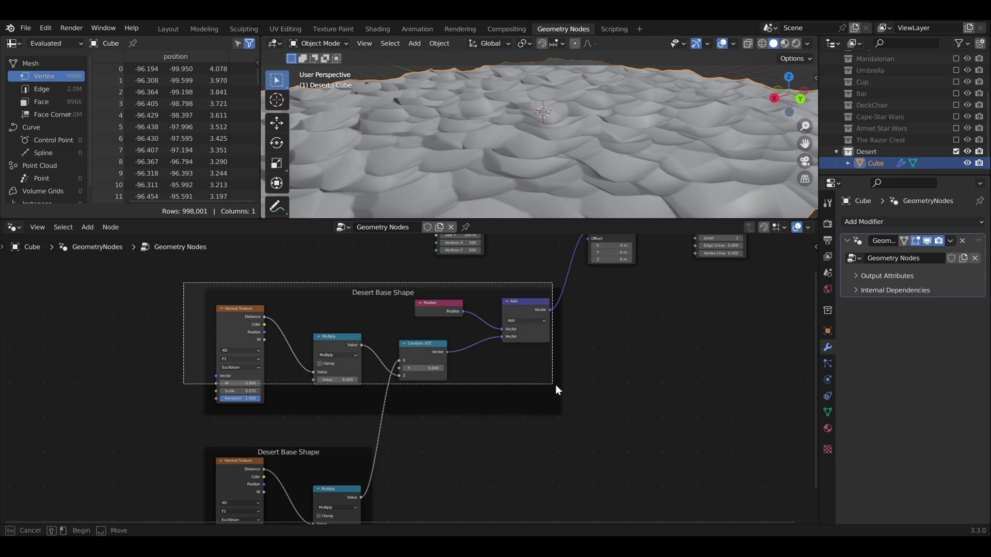
scroll(568, 429, "down", 2)
middle_click_drag(523, 449, 535, 295)
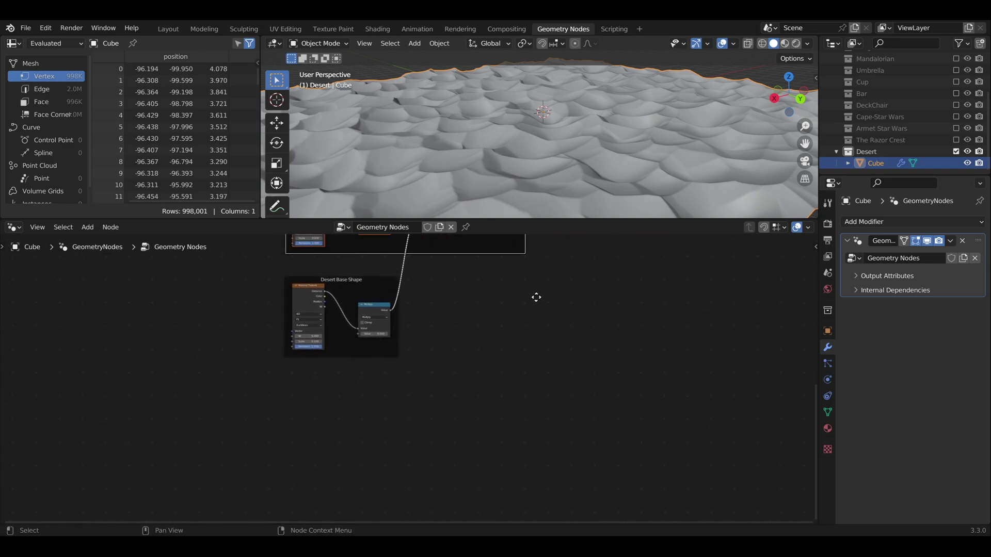
key("g")
left_click(319, 348)
Delete the Voronoi Texture node, leaving the frame's Multiply unconnected
scroll(319, 347, "up", 2)
key("x")
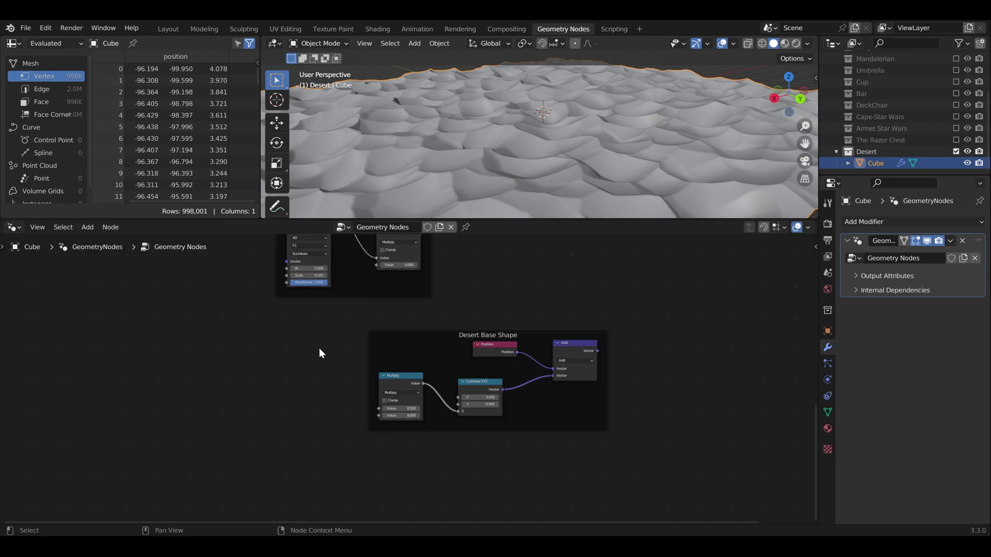
key("shift+a")
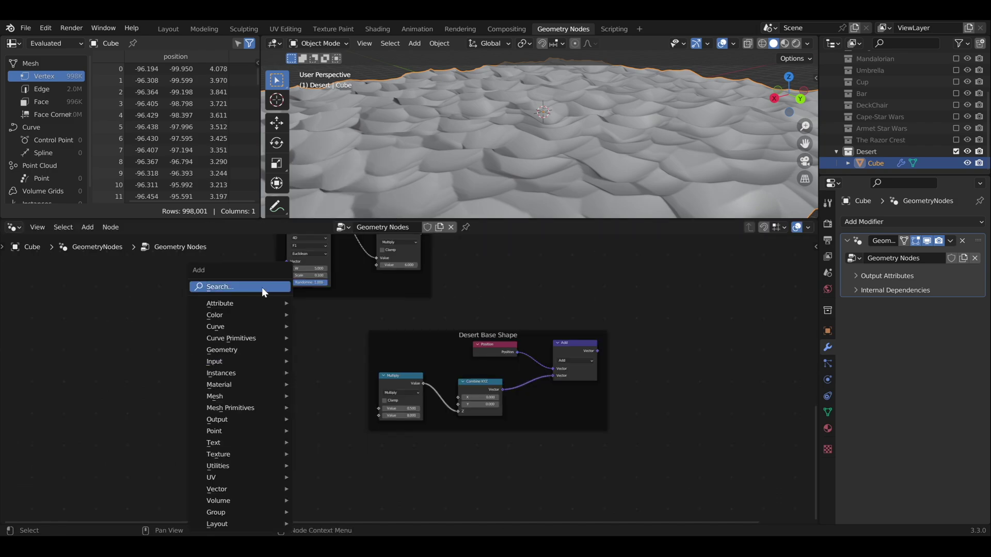
Add a Wave Texture node (Bands, X, Sine, Scale 5) at the frame's left, beside Multiply
left_click(262, 287)
type("wave")
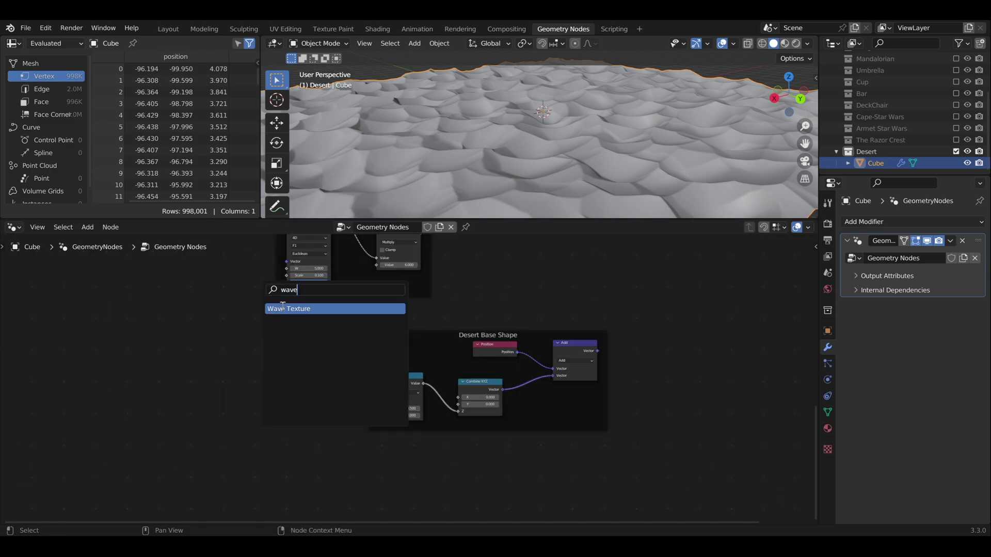
left_click(283, 308)
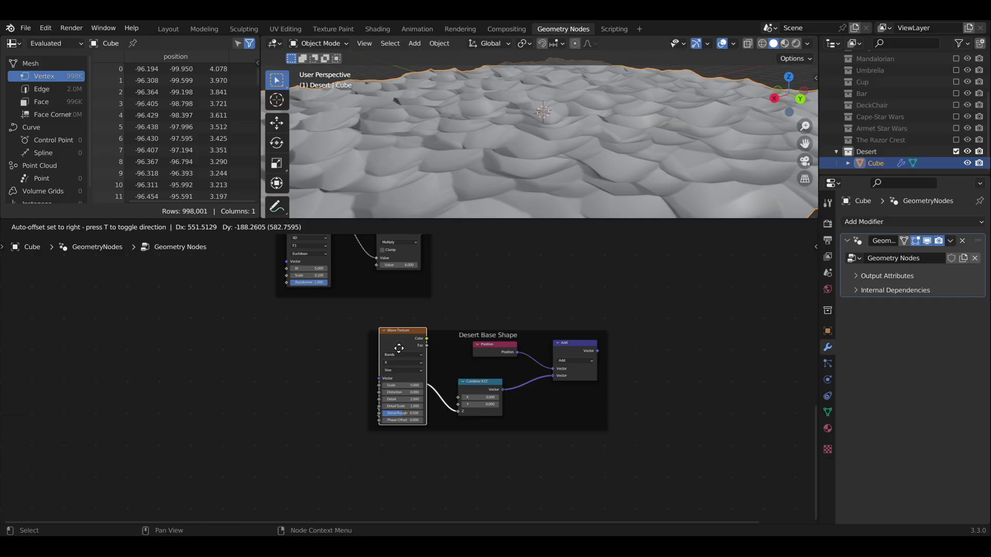
mouse_move(402, 347)
left_mouse_down()
mouse_move(314, 373)
mouse_move(413, 335)
mouse_move(195, 336)
left_mouse_up()
Add a ColorRamp next to Wave Texture and link the Wave Texture Color into its Fac
key("shift+a")
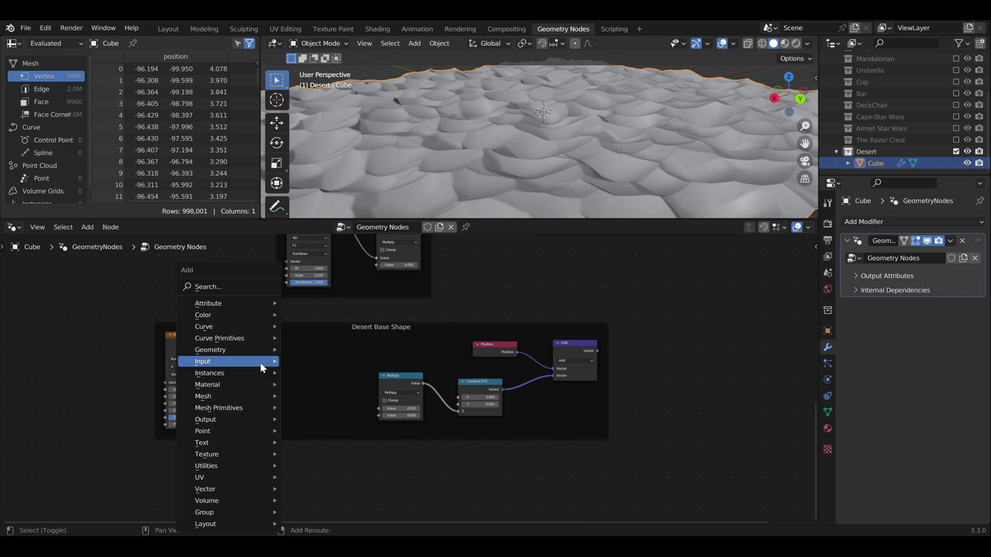
left_click(250, 284)
type("c")
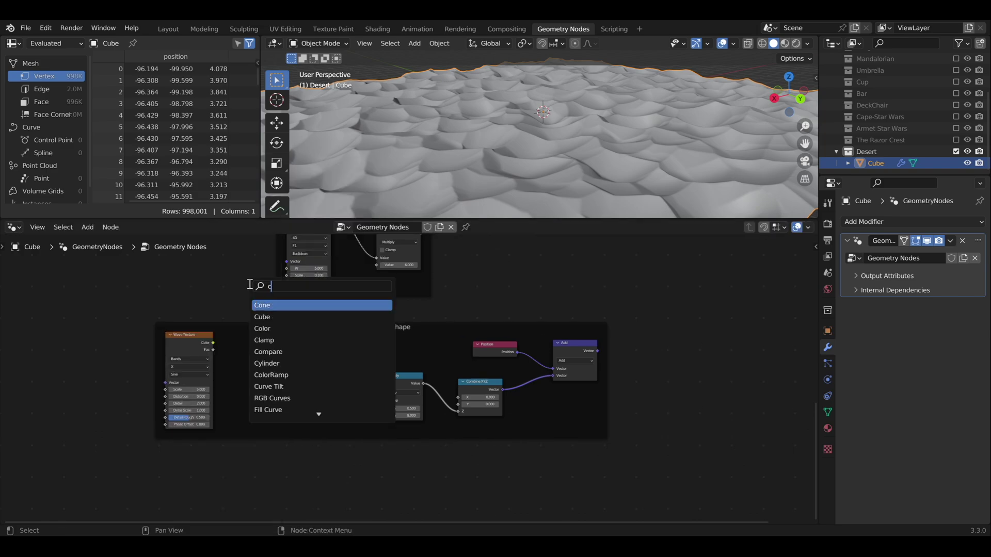
type("olo")
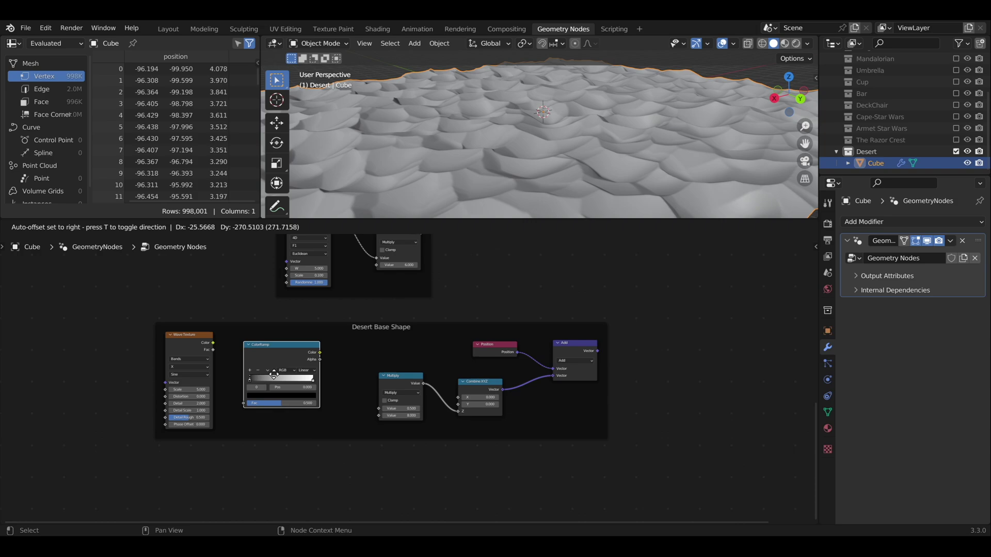
left_click_drag(274, 376, 278, 382)
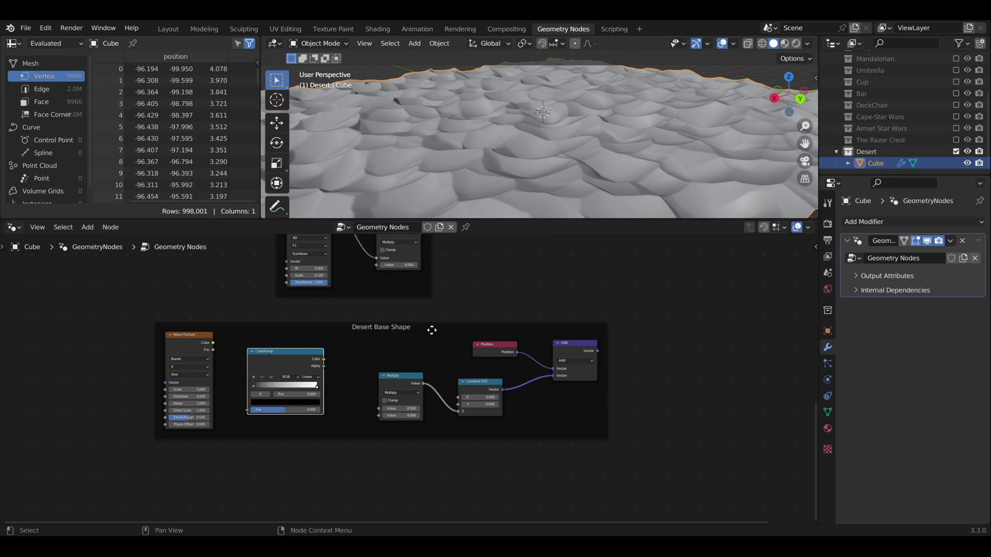
left_click_drag(213, 343, 247, 410)
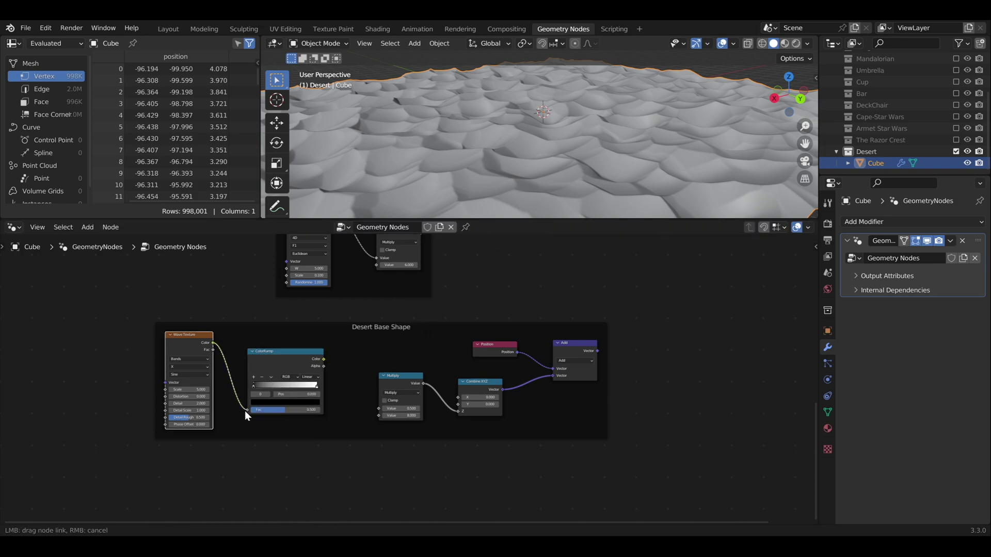
Connect the ColorRamp Color output into the Multiply node's first Value
scroll(324, 382, "up", 1)
scroll(324, 382, "up", 1)
scroll(304, 357, "up", 1)
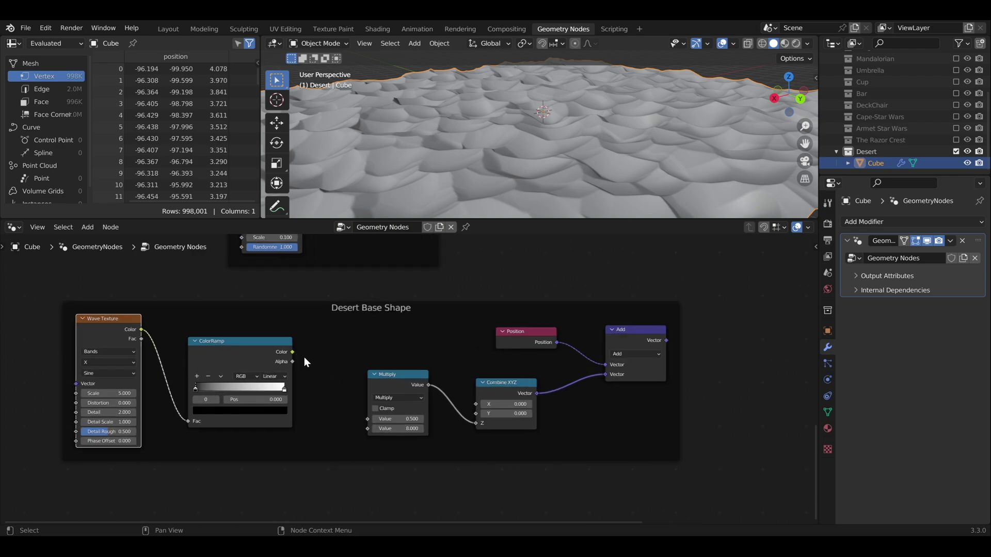
left_click_drag(285, 350, 287, 355)
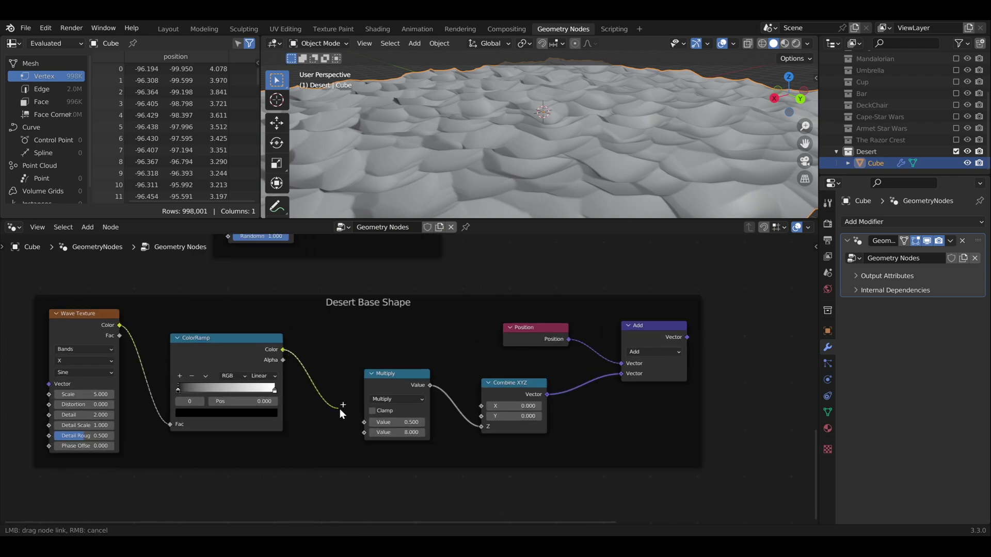
left_click_drag(340, 408, 362, 421)
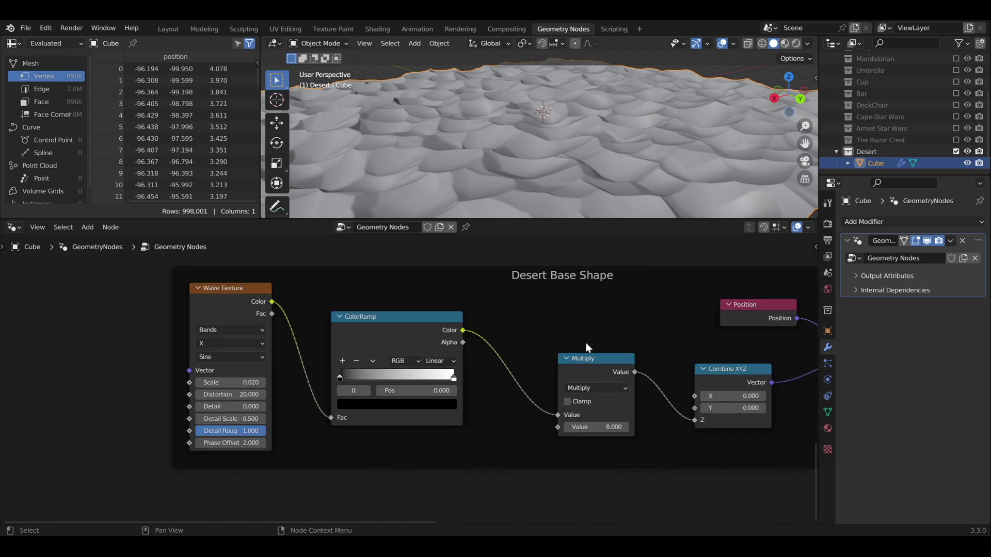
scroll(586, 342, "down", 3)
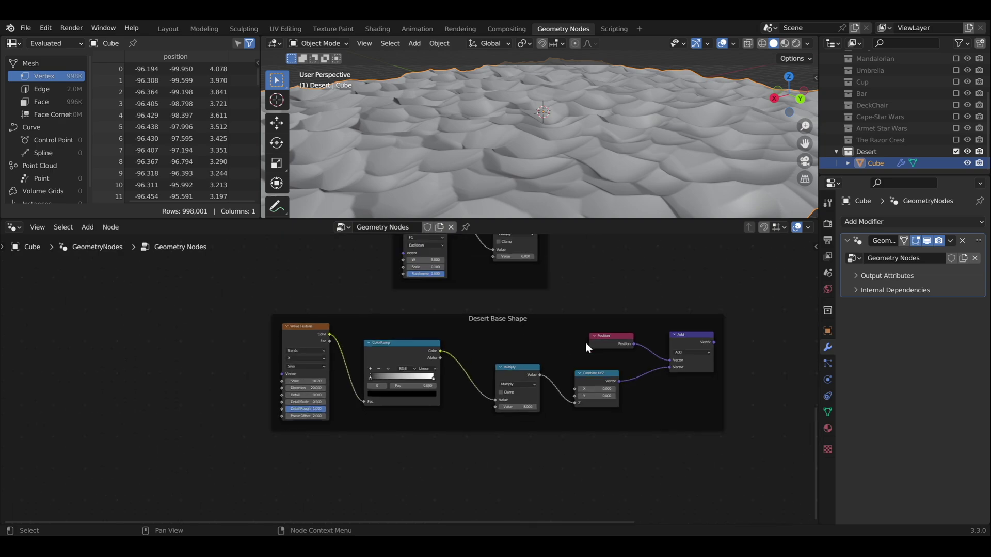
mouse_move(608, 325)
middle_mouse_down()
mouse_move(500, 394)
mouse_move(425, 476)
mouse_move(503, 331)
middle_mouse_up()
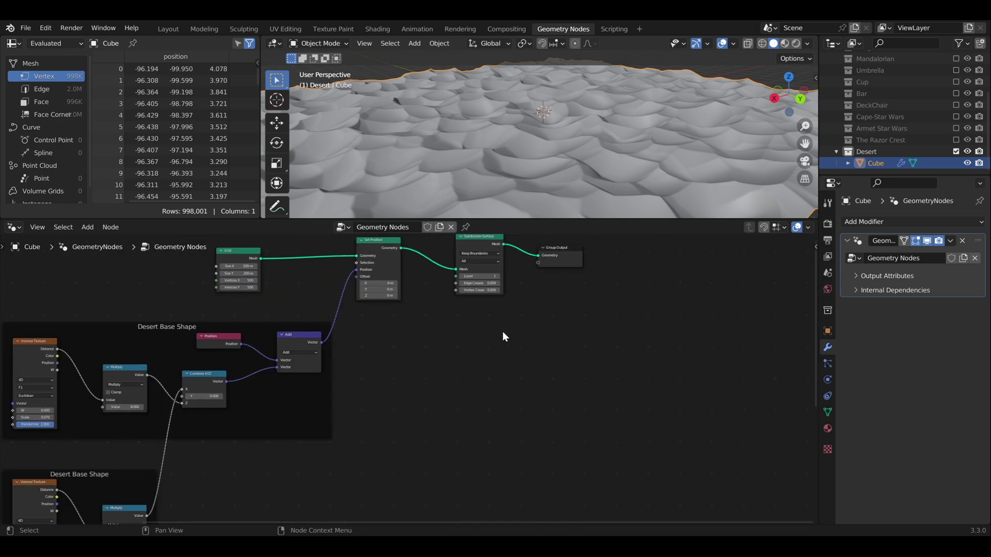
Shift Subdivision Surface and Group Output right and insert a duplicated Set Position before them
scroll(503, 375, "up", 3)
scroll(506, 420, "up", 1)
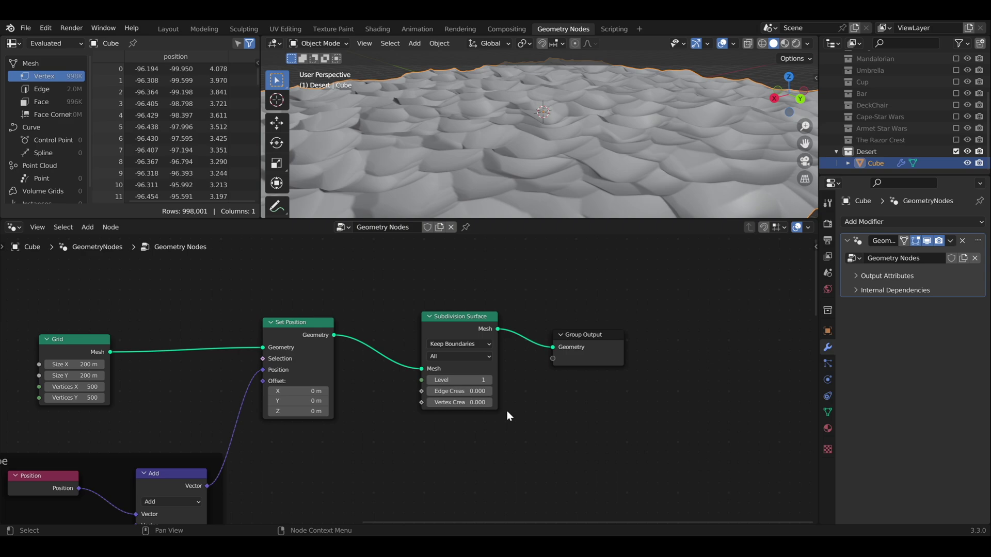
left_click_drag(414, 286, 631, 404)
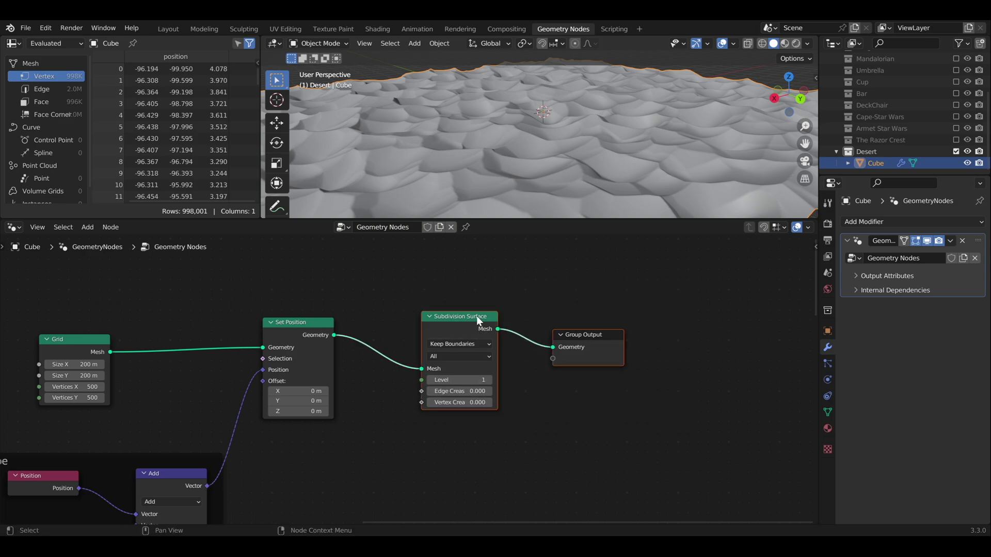
left_click_drag(477, 320, 628, 321)
left_click(330, 328)
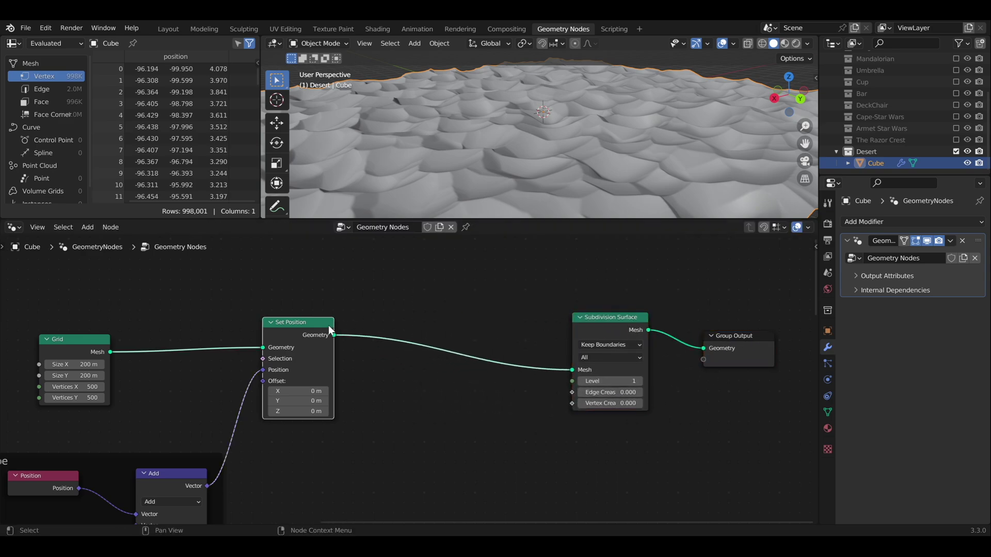
key("shift+d")
left_click(427, 323)
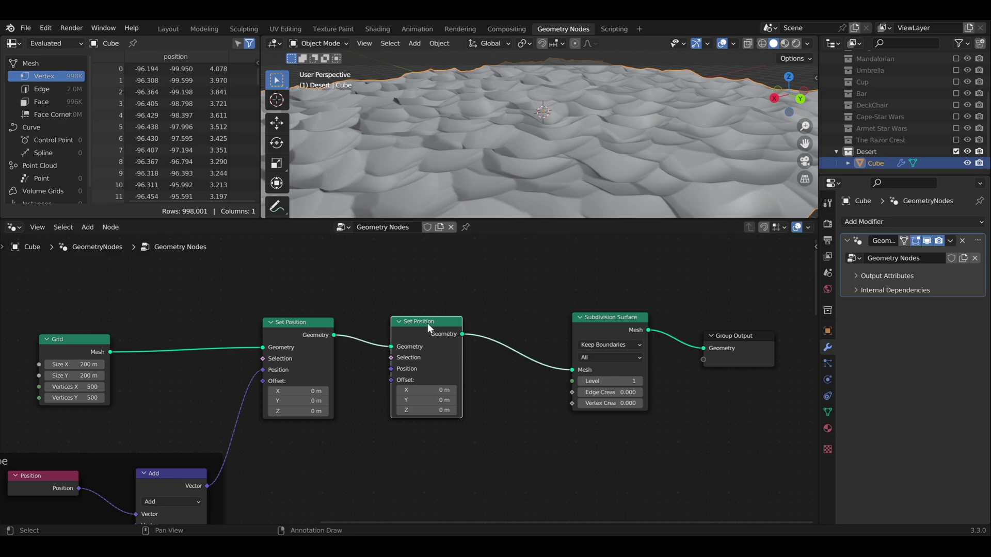
left_click_drag(418, 323, 437, 394)
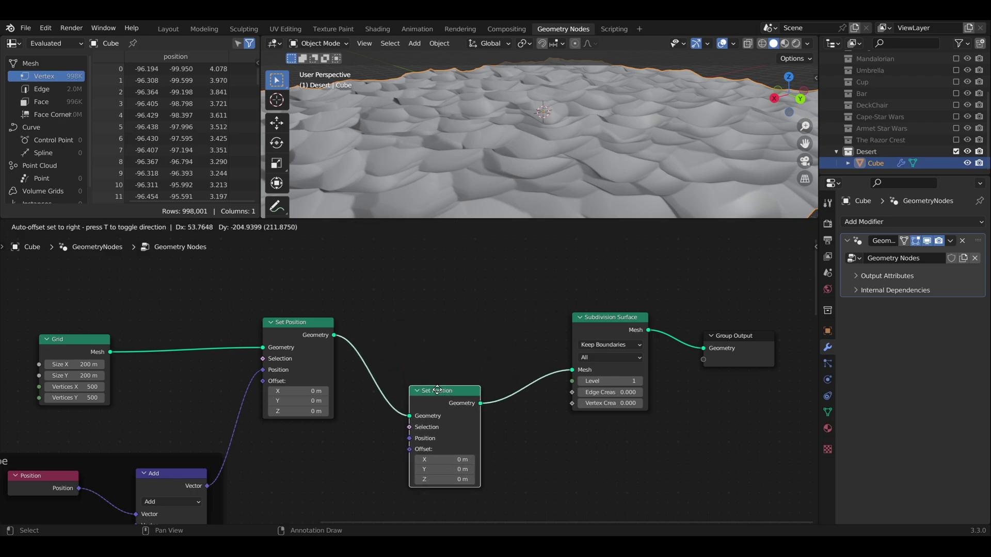
Wire the bottom wave frame's Add Vector into the second Set Position, producing tall ridged waves
scroll(423, 356, "down", 2)
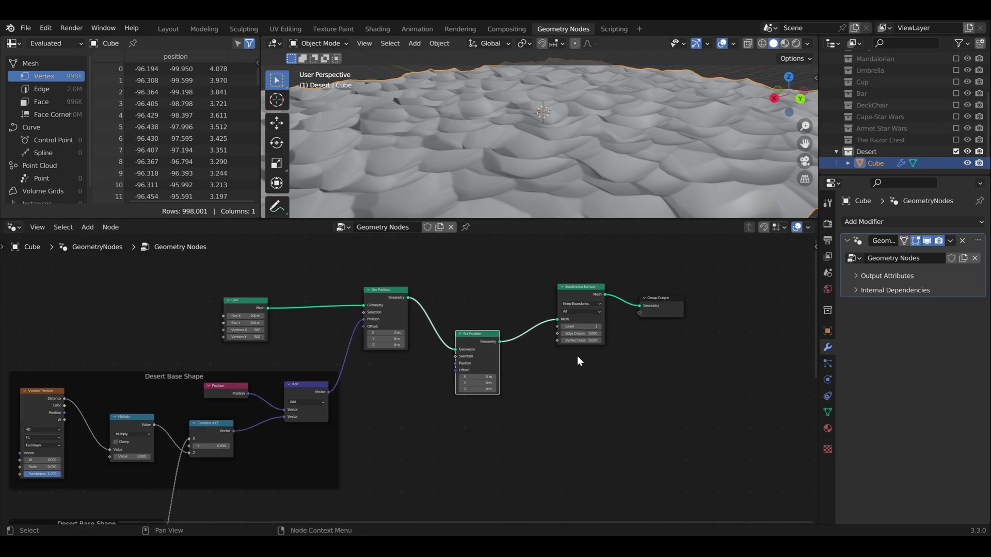
scroll(577, 355, "down", 2)
middle_click_drag(554, 428, 589, 298)
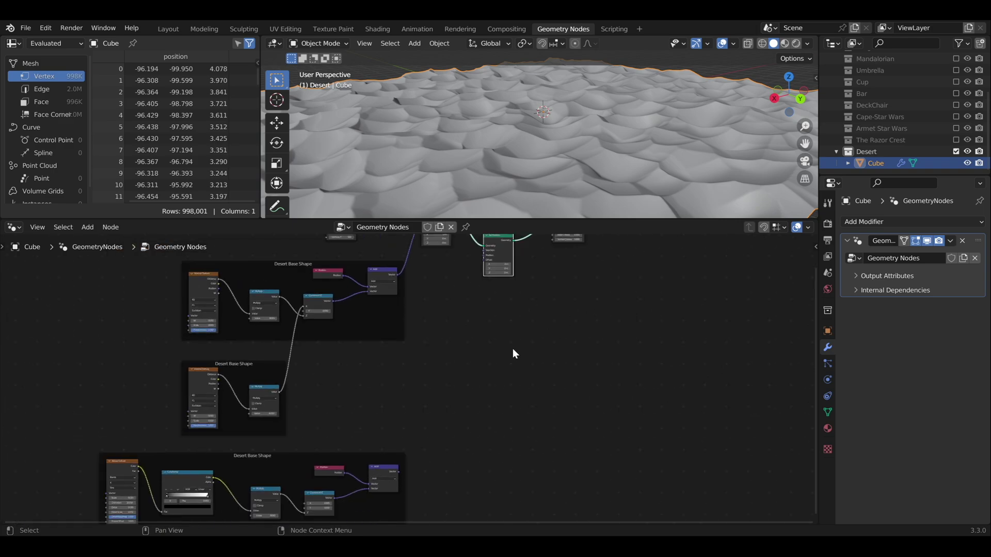
middle_click_drag(538, 313, 541, 327)
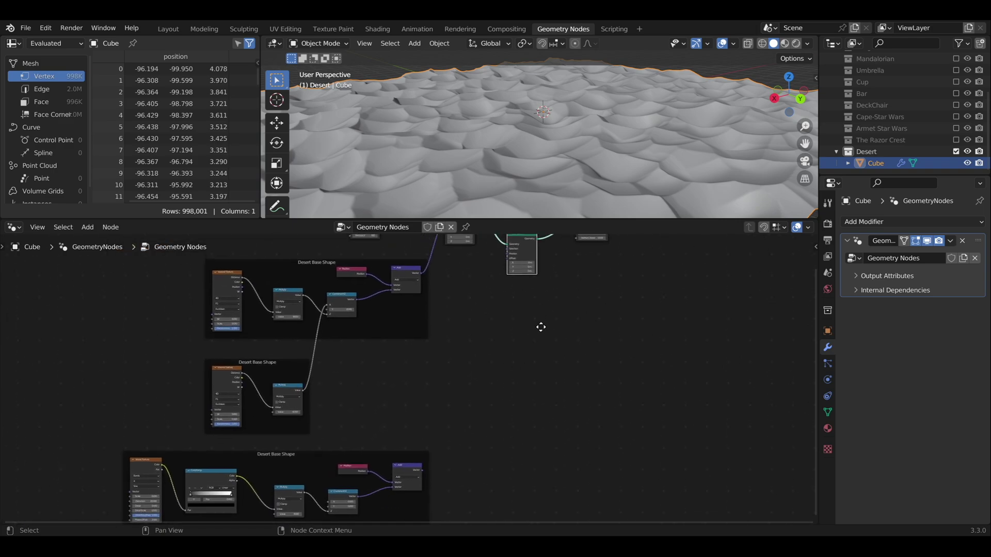
mouse_move(422, 471)
left_mouse_down()
mouse_move(502, 256)
mouse_move(506, 281)
left_mouse_up()
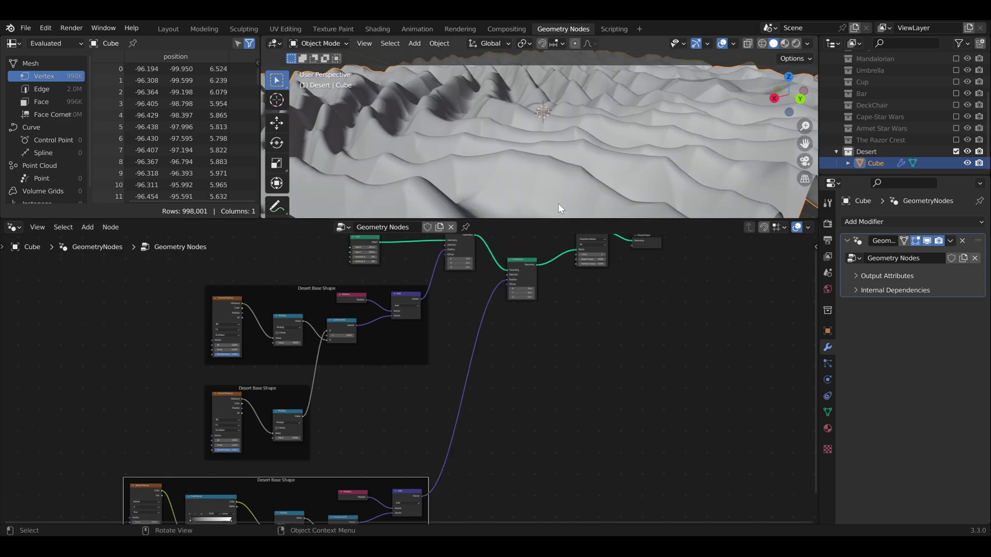
mouse_move(575, 137)
middle_mouse_down()
mouse_move(558, 163)
mouse_move(527, 172)
mouse_move(518, 125)
mouse_move(483, 143)
mouse_move(559, 148)
middle_mouse_up()
Change the Wave Texture frame's label from Desert Base Shape to 'Dunes Roundness'
scroll(485, 380, "up", 1)
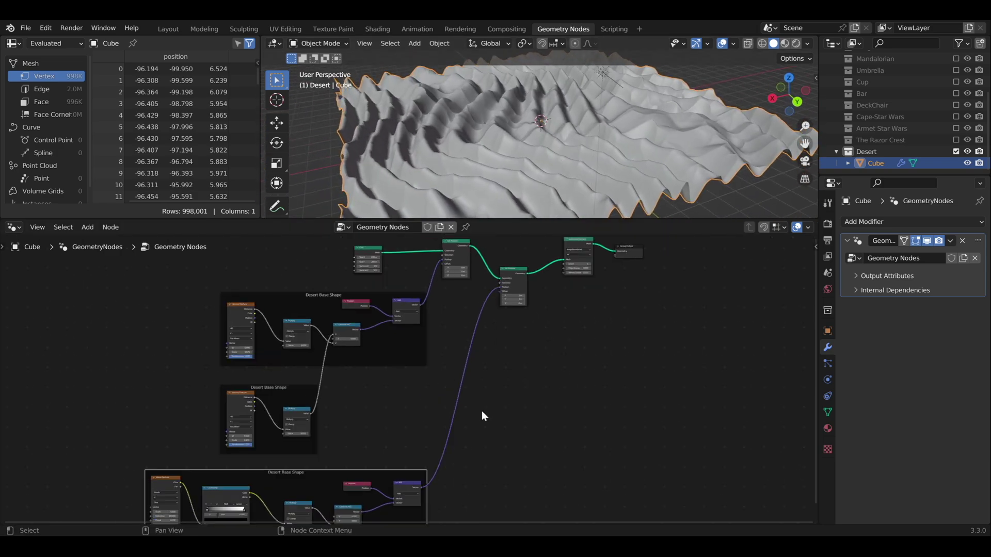
scroll(482, 411, "up", 1)
scroll(481, 418, "down", 3)
scroll(481, 417, "up", 2)
scroll(481, 418, "up", 1)
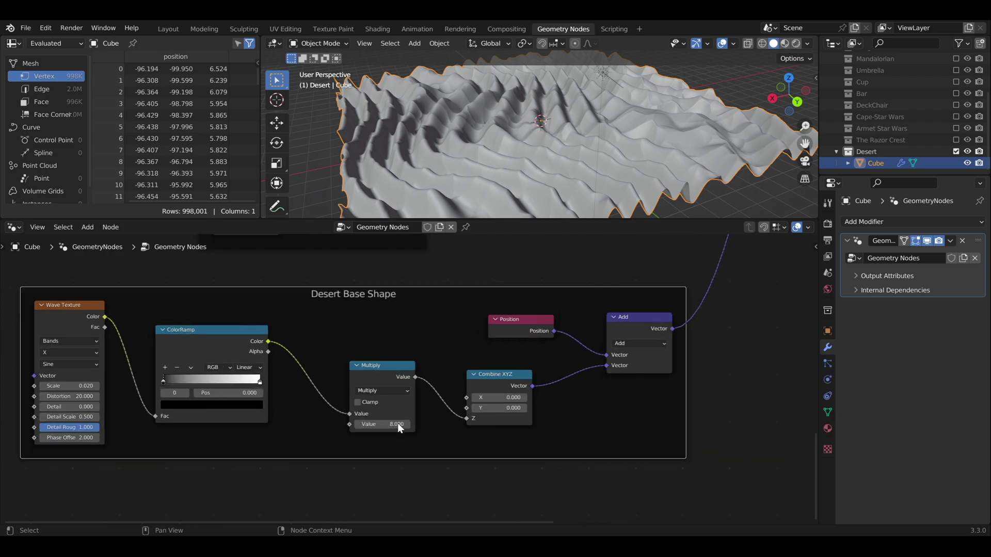
mouse_move(364, 449)
middle_mouse_down()
mouse_move(400, 439)
mouse_move(434, 450)
middle_mouse_up()
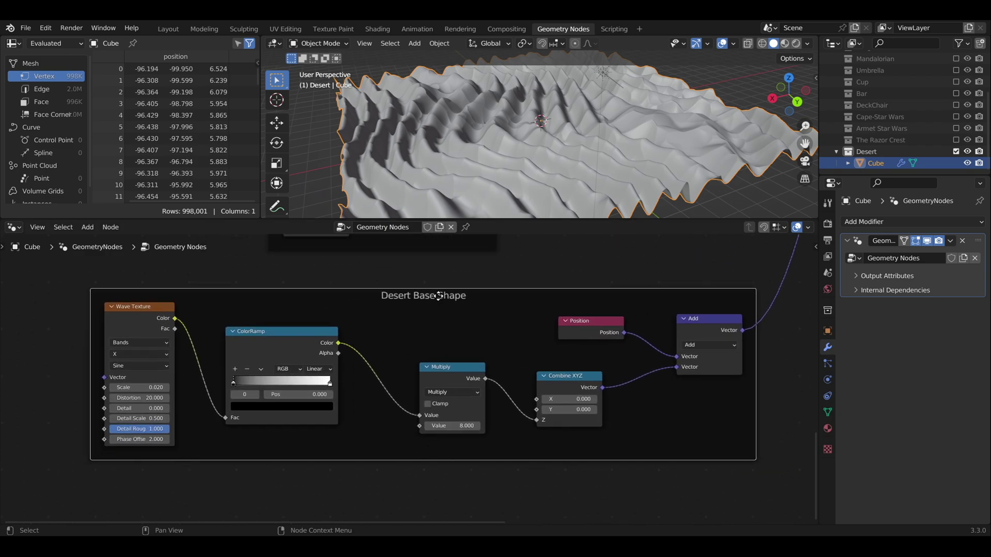
key("F2")
type("Dunes Round")
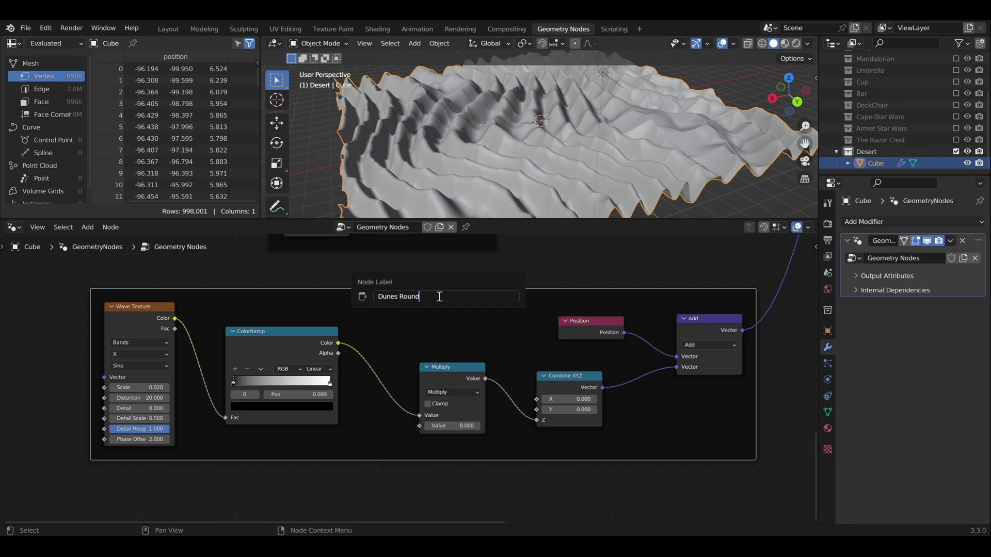
type("s")
key("Return")
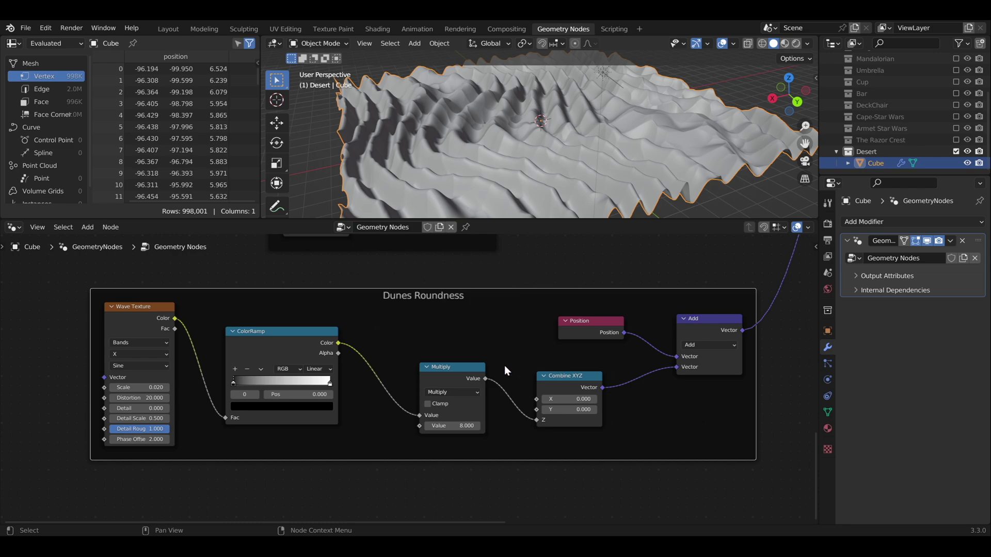
Darken the Dunes Roundness ColorRamp's white stop to about 0.1 value, lowering the dunes
left_click(329, 384)
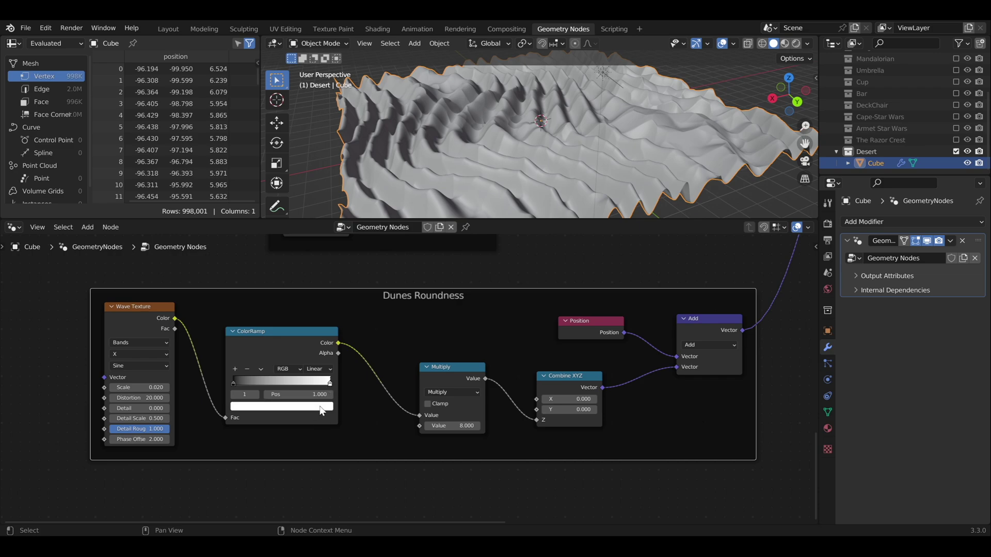
left_click(319, 407)
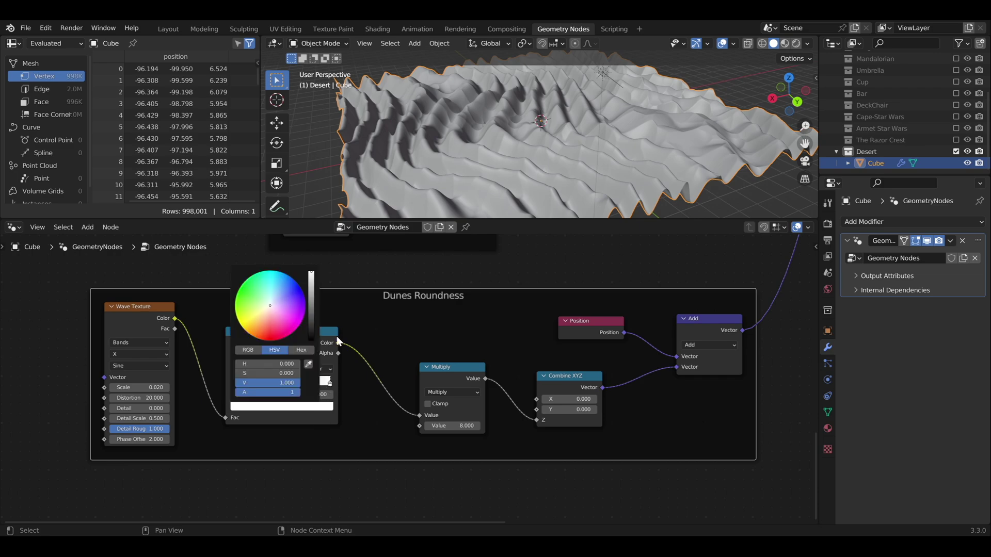
left_click(320, 407)
left_click_drag(312, 272, 311, 300)
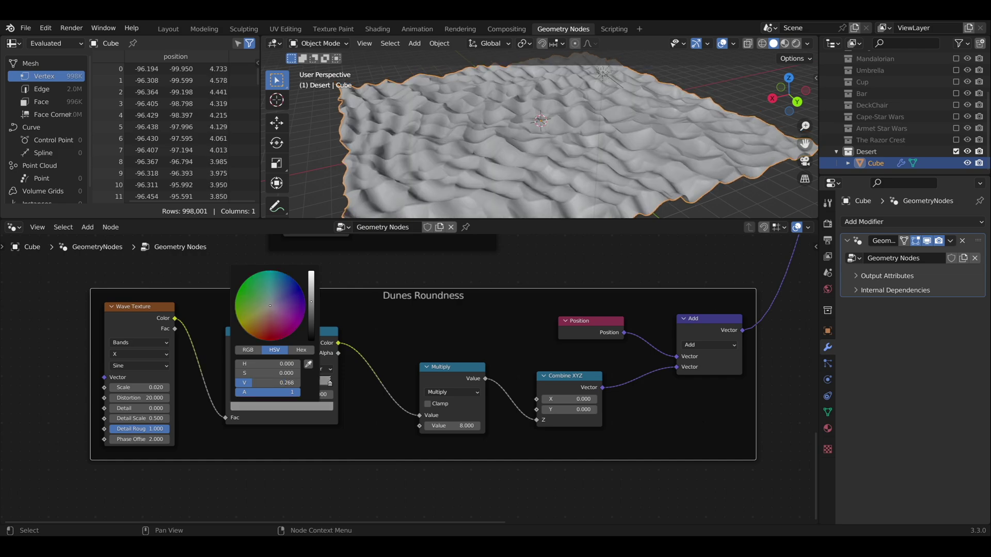
left_click_drag(312, 302, 311, 317)
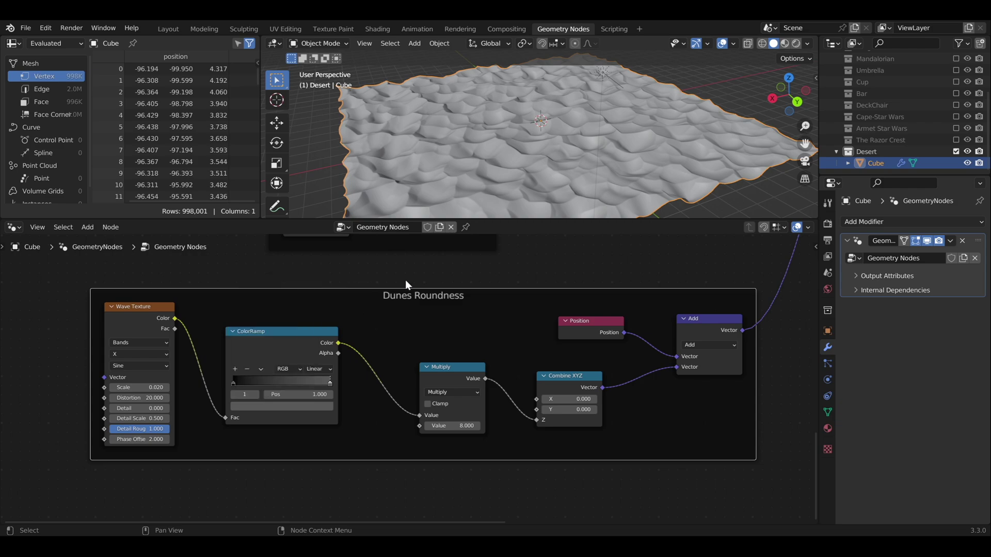
Inspect the smoother dunes from a low angle and box-select all Dunes Roundness nodes
middle_click_drag(513, 160, 525, 143)
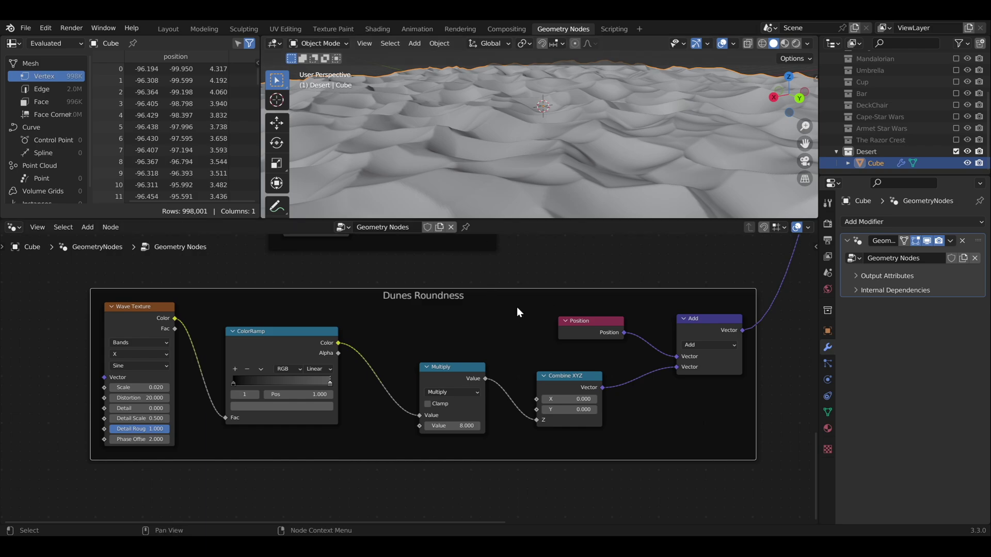
scroll(373, 312, "down", 1)
left_click_drag(135, 289, 728, 463)
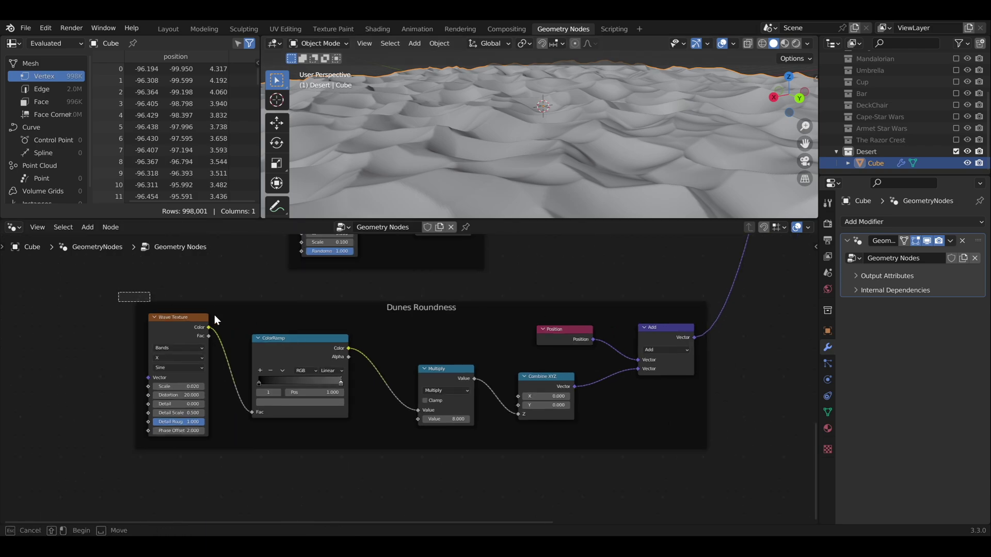
scroll(584, 435, "down", 1)
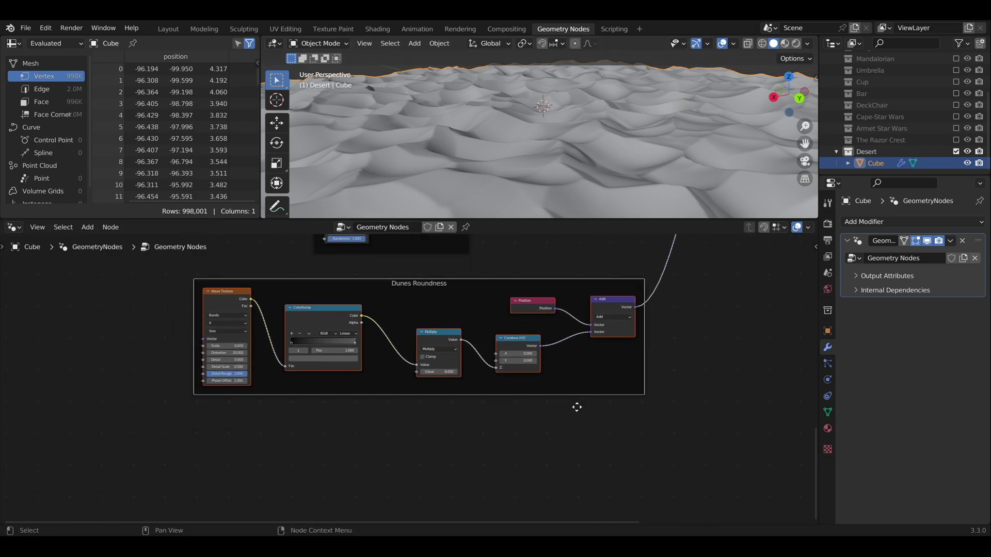
Duplicate the Dunes Roundness nodes and place a copied Multiply left of the Wave Texture
key("shift+d")
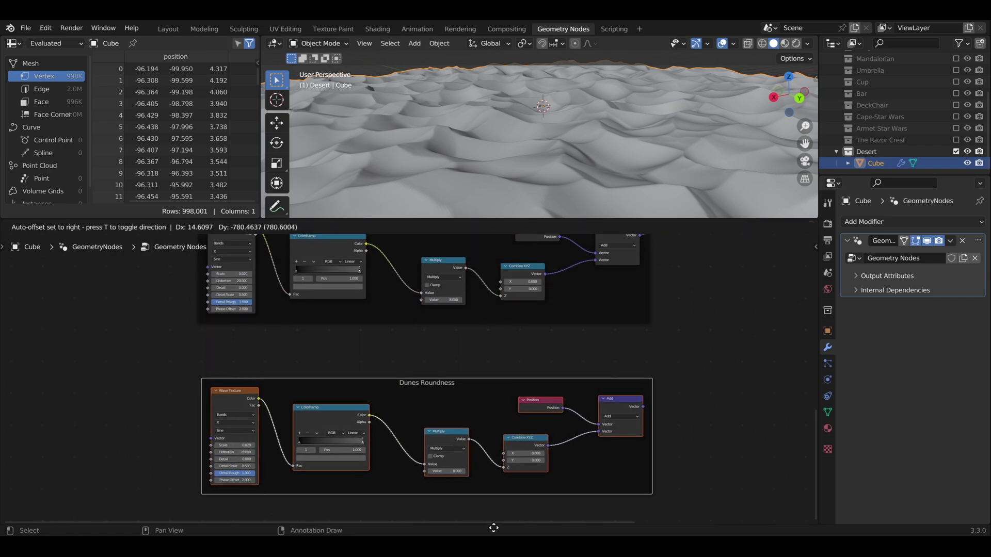
left_click(492, 435)
scroll(383, 414, "up", 2)
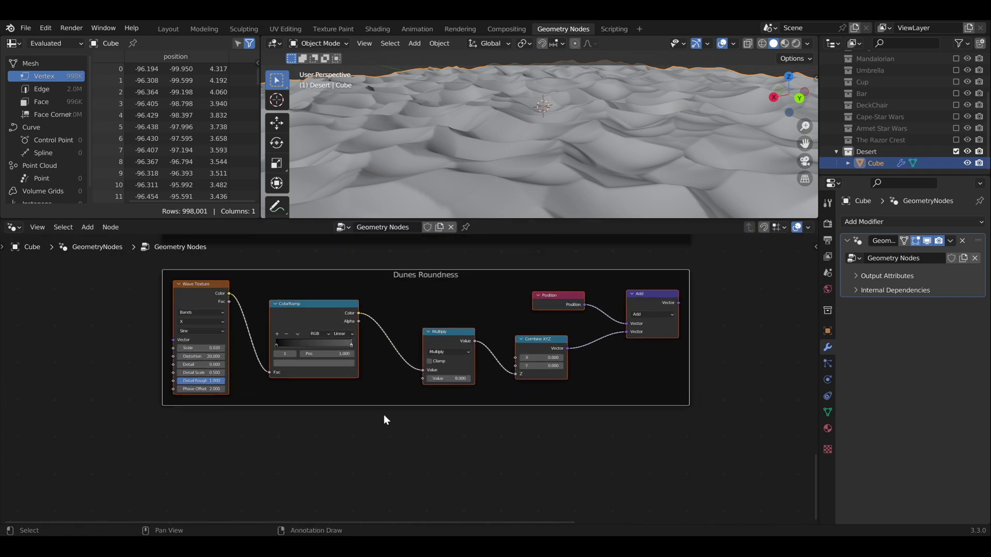
left_click(465, 361)
key("shift+d")
left_click(163, 311)
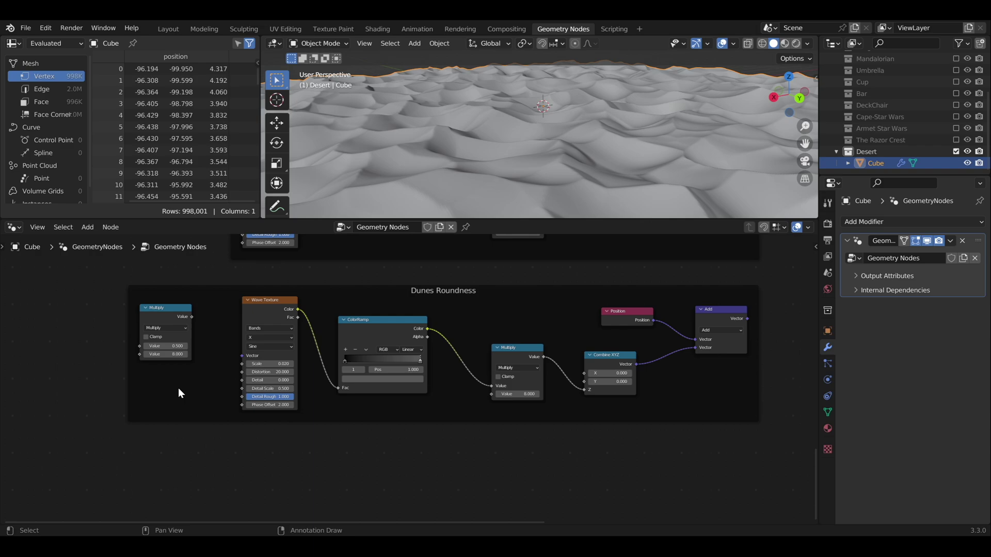
Feed a Normal node through the Multiply set to 2 into the Wave Texture Vector
key("shift+a")
type("norm")
key("Return")
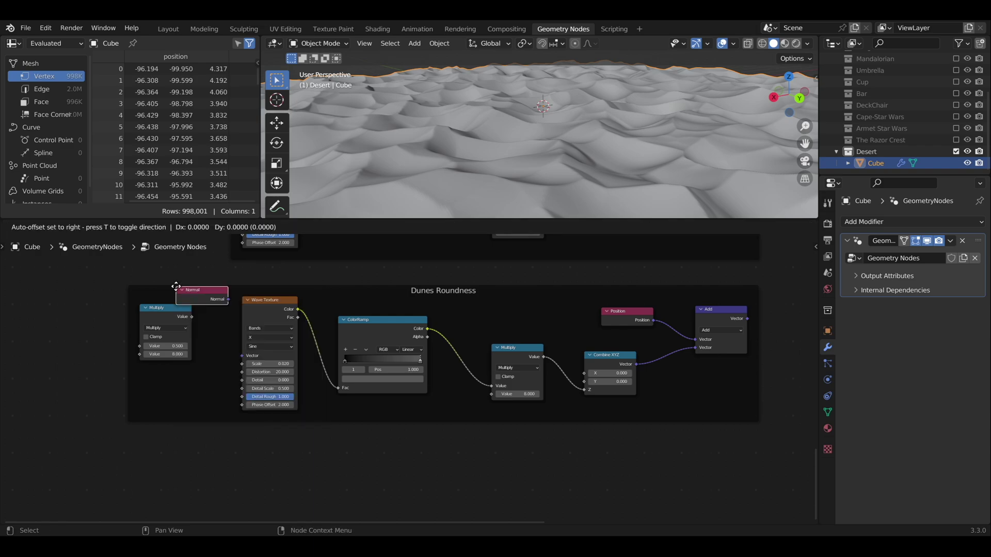
left_click(148, 381)
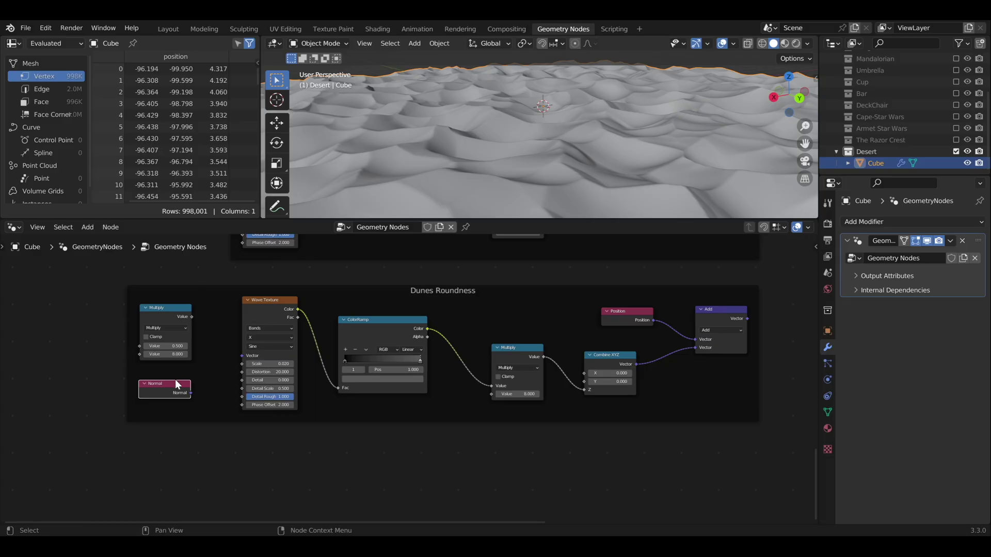
mouse_move(175, 379)
left_mouse_down()
mouse_move(97, 306)
mouse_move(139, 346)
left_mouse_up()
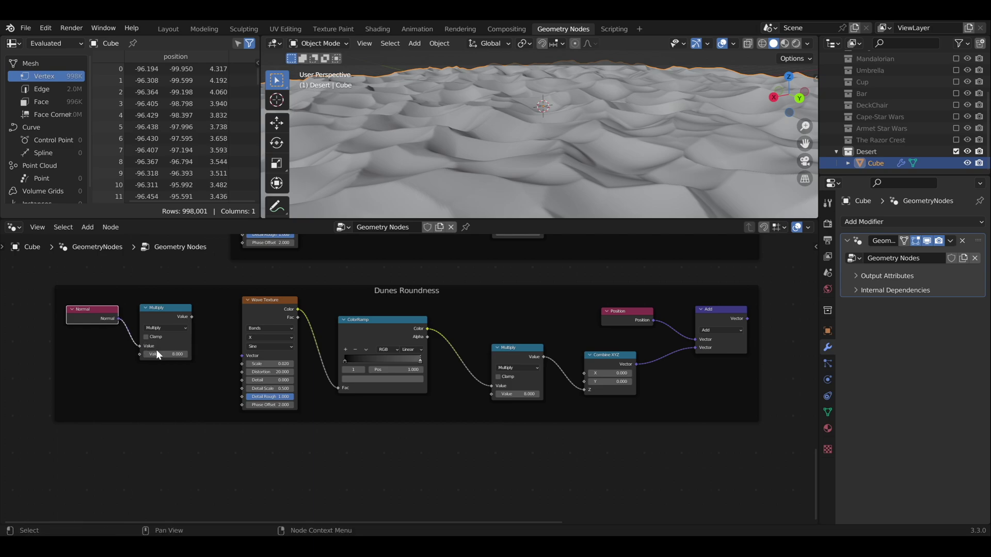
left_click(172, 354)
key("Return")
left_click_drag(192, 316, 241, 355)
Move the Subdivision Surface and Group Output nodes right to make room in the chain
scroll(590, 358, "down", 2)
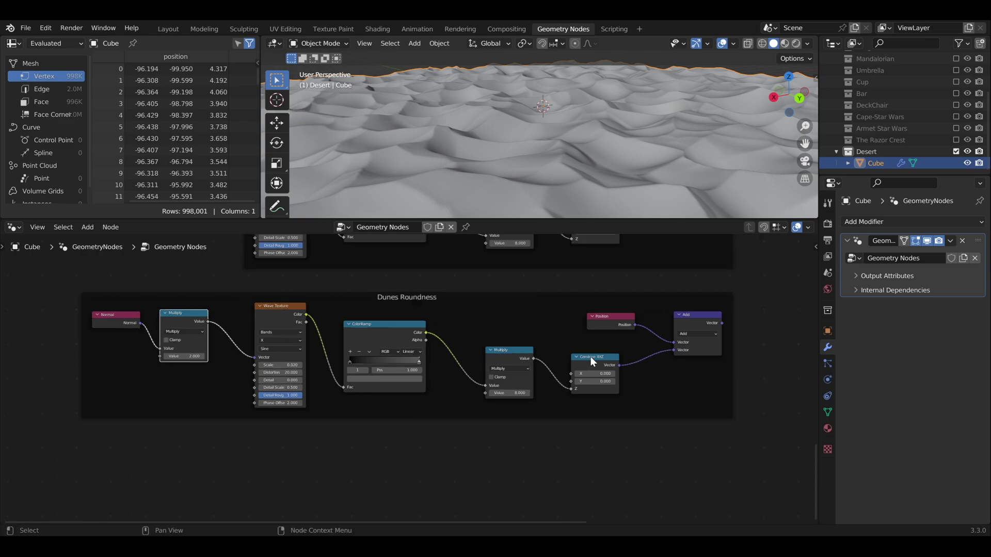
scroll(515, 459, "down", 2)
scroll(564, 400, "down", 2)
scroll(598, 338, "down", 1)
middle_click_drag(599, 338, 521, 458)
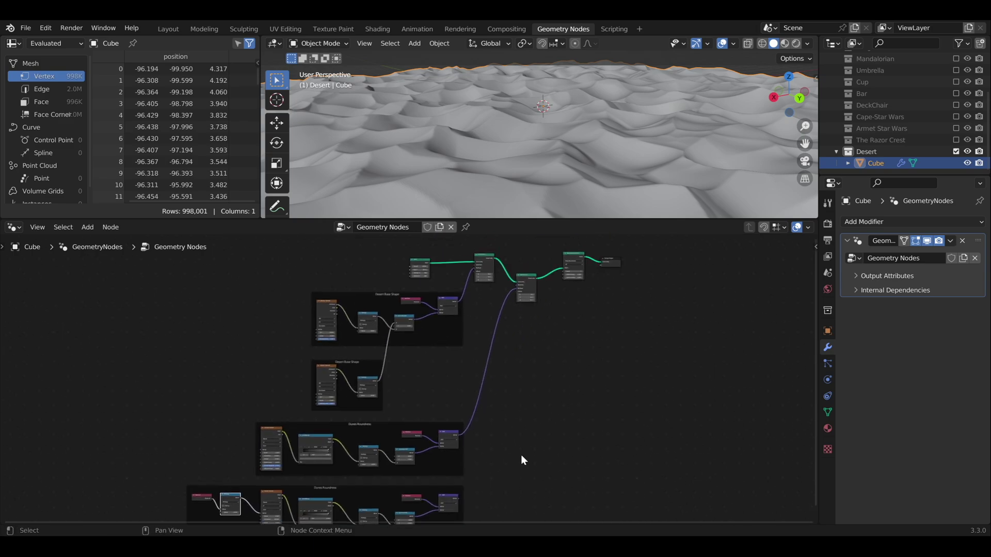
scroll(496, 418, "up", 2)
scroll(507, 366, "up", 2)
scroll(507, 365, "up", 3)
middle_click_drag(507, 366, 427, 412)
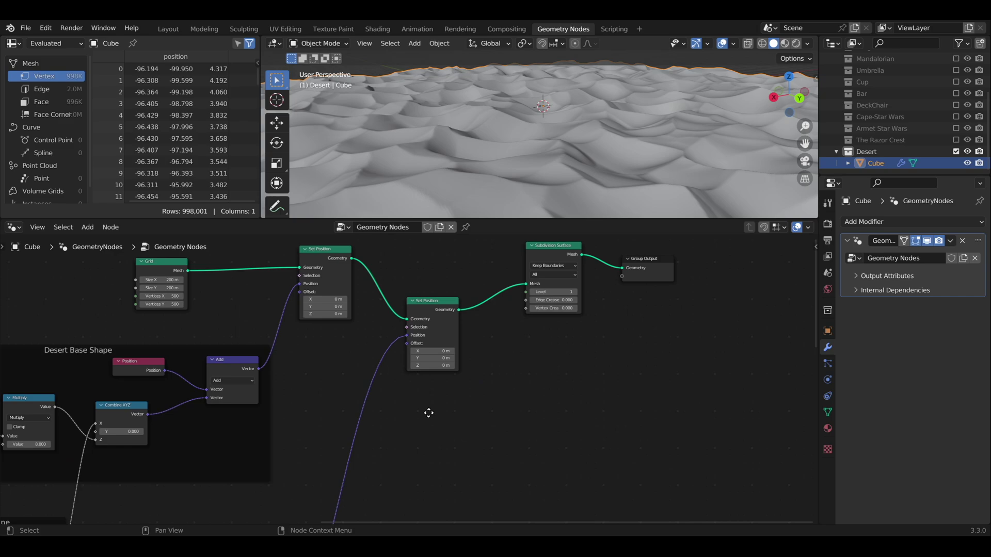
scroll(506, 405, "up", 2)
middle_click_drag(506, 404, 433, 474)
scroll(433, 474, "up", 1)
left_click_drag(438, 257, 660, 392)
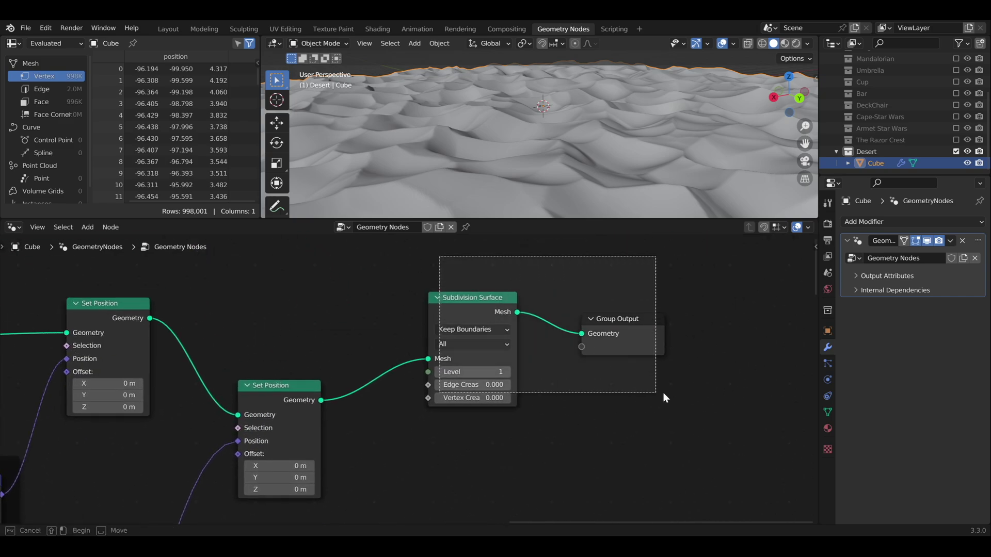
left_click_drag(488, 300, 661, 320)
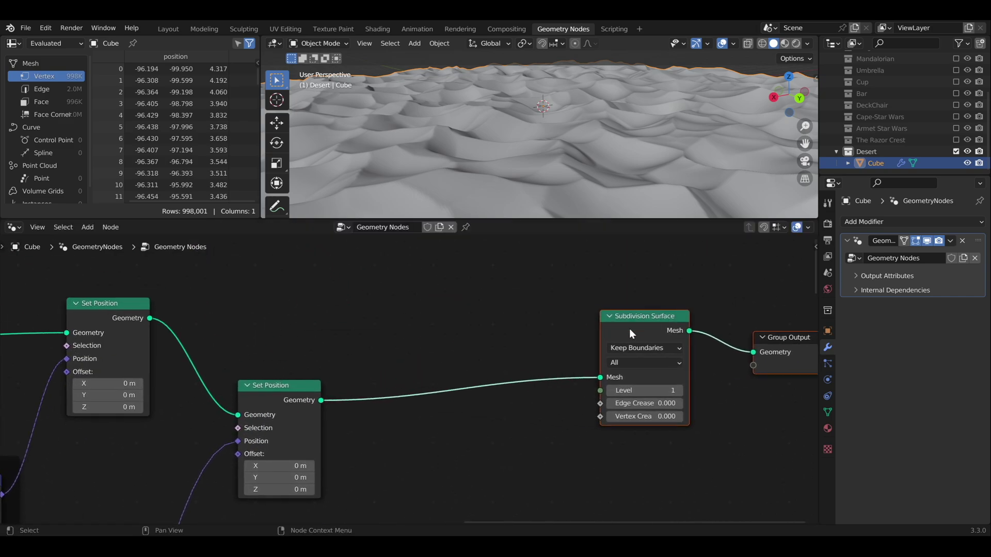
Insert a duplicated Set Position node onto the link just before Subdivision Surface
scroll(427, 442, "down", 2)
middle_click_drag(426, 442, 470, 333)
left_click(361, 278)
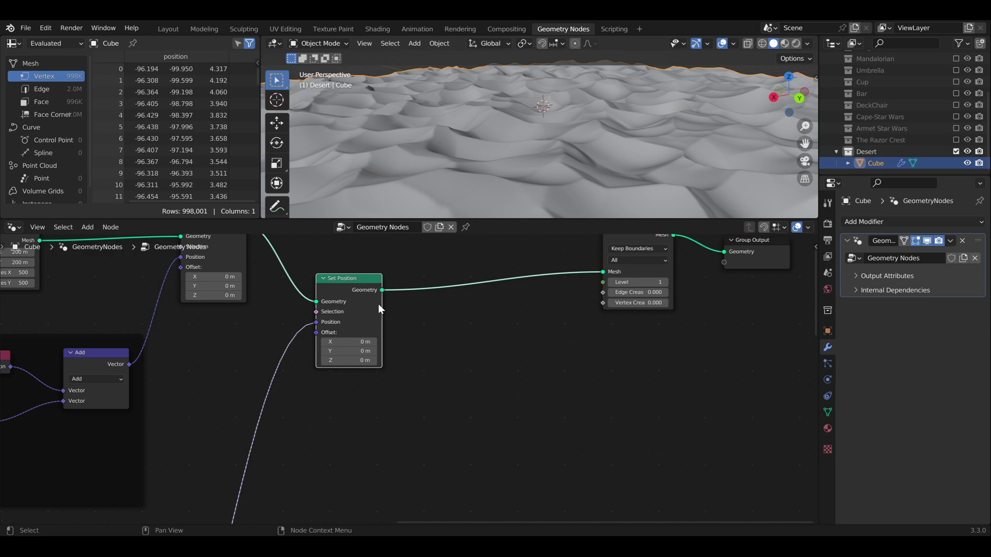
key("shift+d")
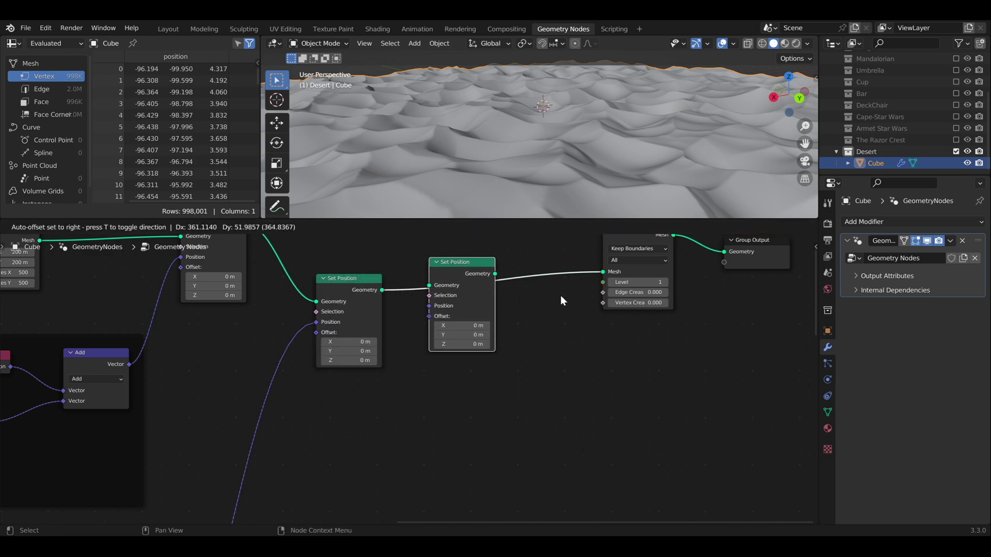
left_click(561, 296)
left_click_drag(471, 262, 487, 372)
scroll(486, 373, "down", 1)
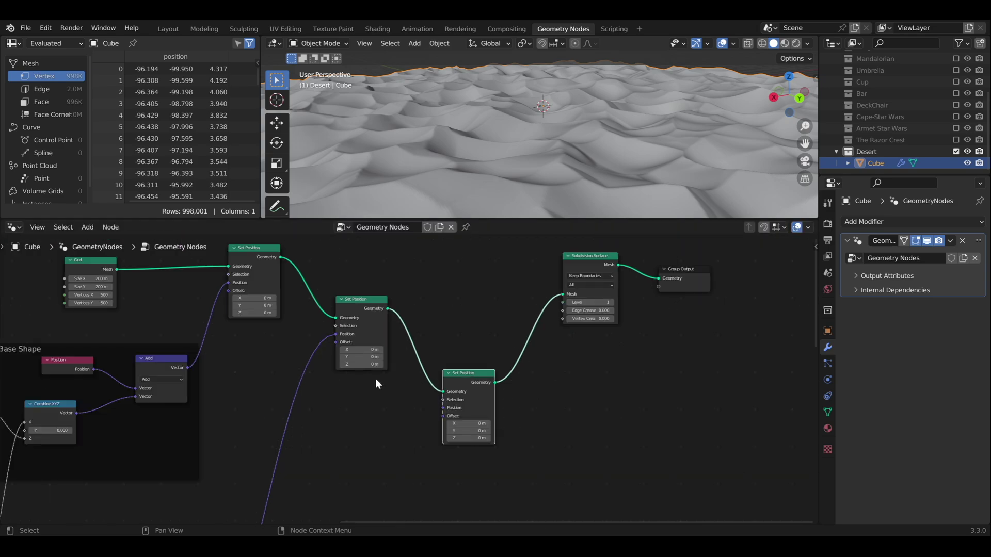
scroll(274, 434, "left", 3, "ctrl")
scroll(579, 503, "down", 10, "shift")
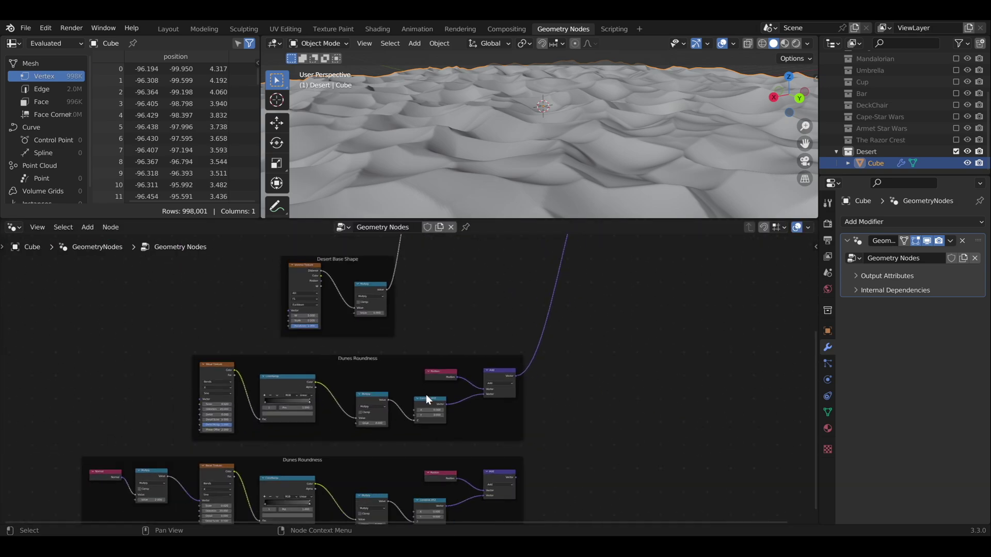
middle_click_drag(388, 409, 500, 308)
Relabel the copied Dunes Roundness frame as 'Adding Details'
scroll(511, 300, "up", 1)
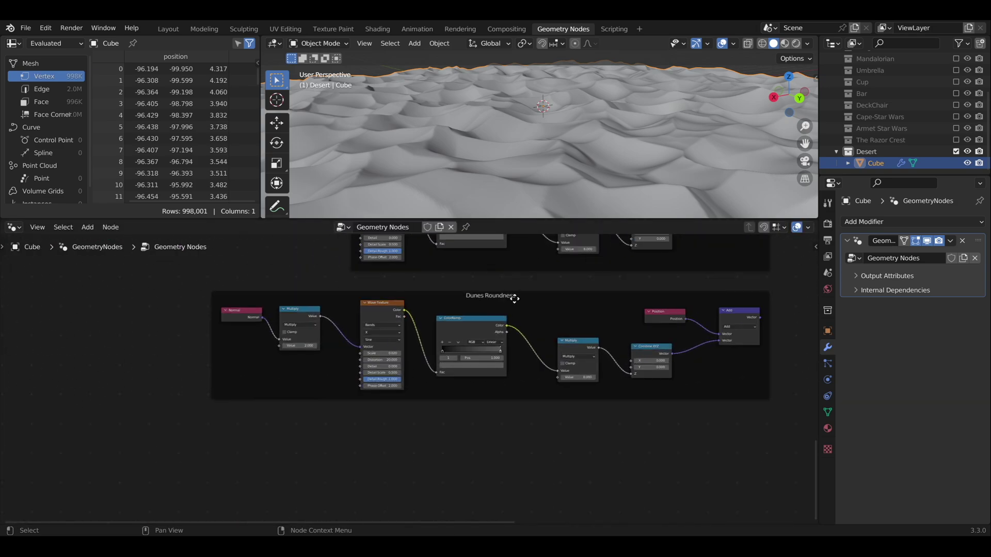
left_click(515, 299)
key("F2")
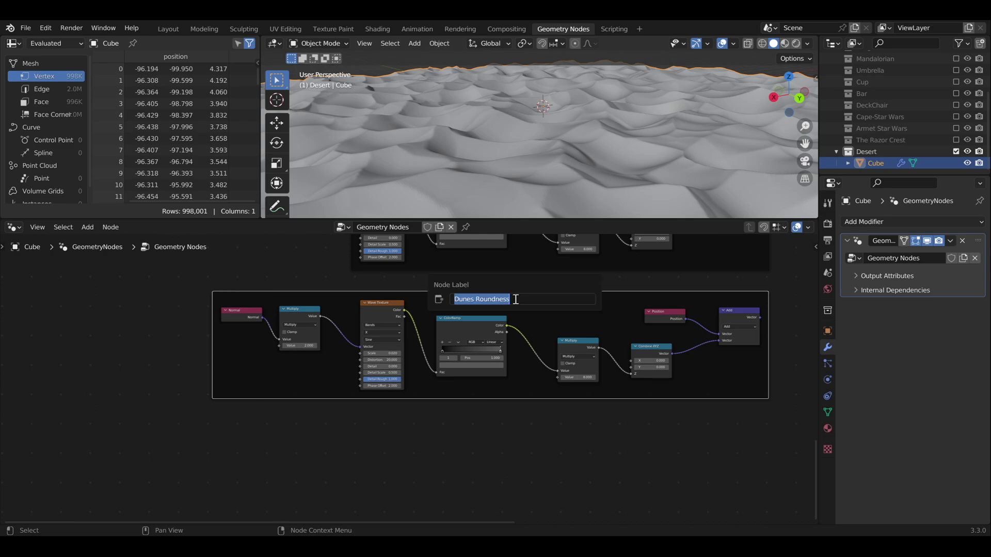
type("Adding Details")
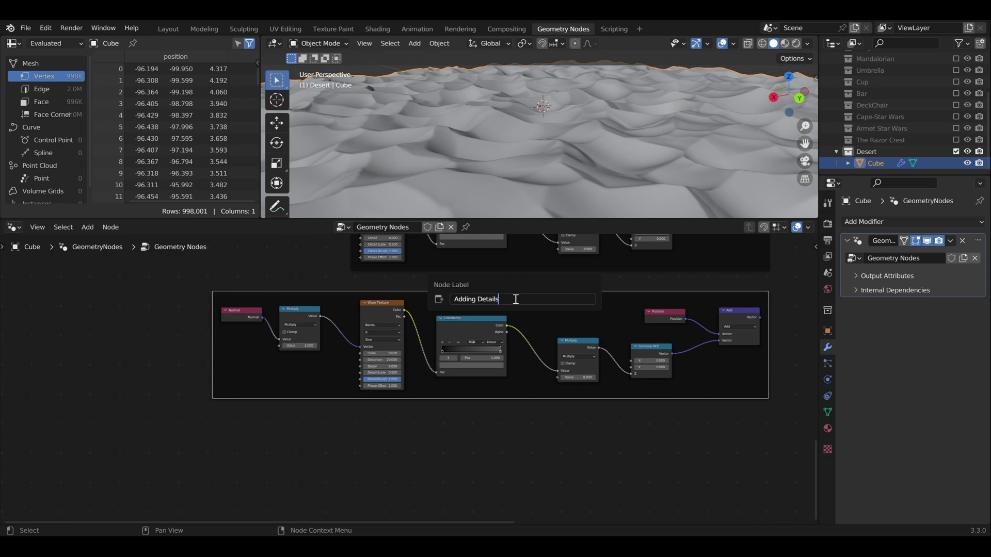
key("Return")
Connect the Adding Details Add output into the new Set Position node to displace the terrain
scroll(603, 302, "down", 3)
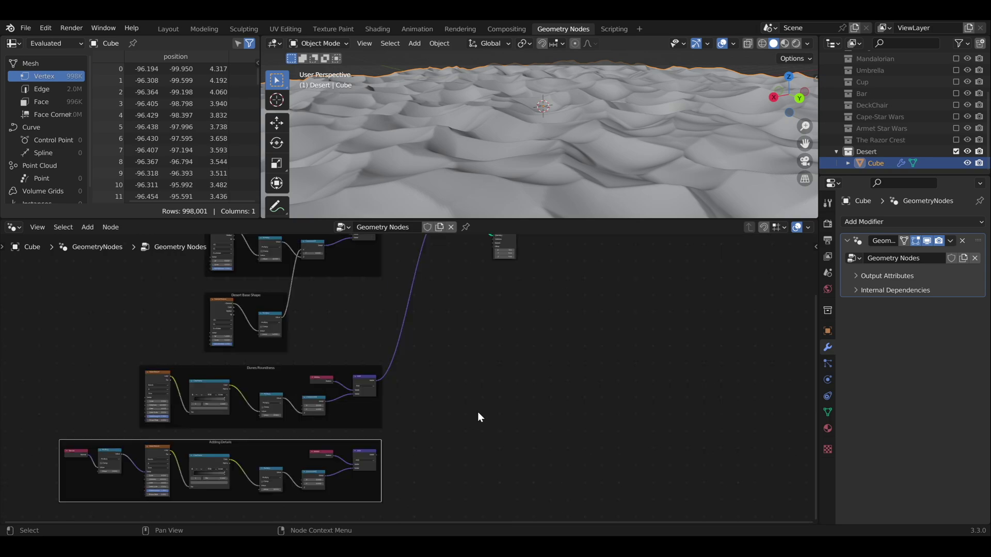
mouse_move(375, 456)
left_mouse_down()
mouse_move(546, 308)
mouse_move(487, 394)
mouse_move(493, 383)
left_mouse_up()
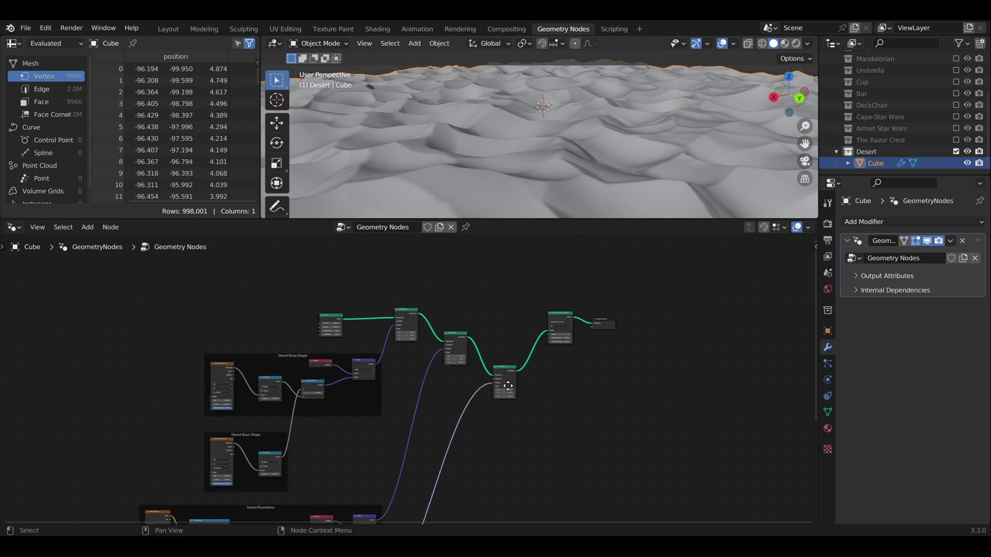
scroll(508, 385, "up", 1)
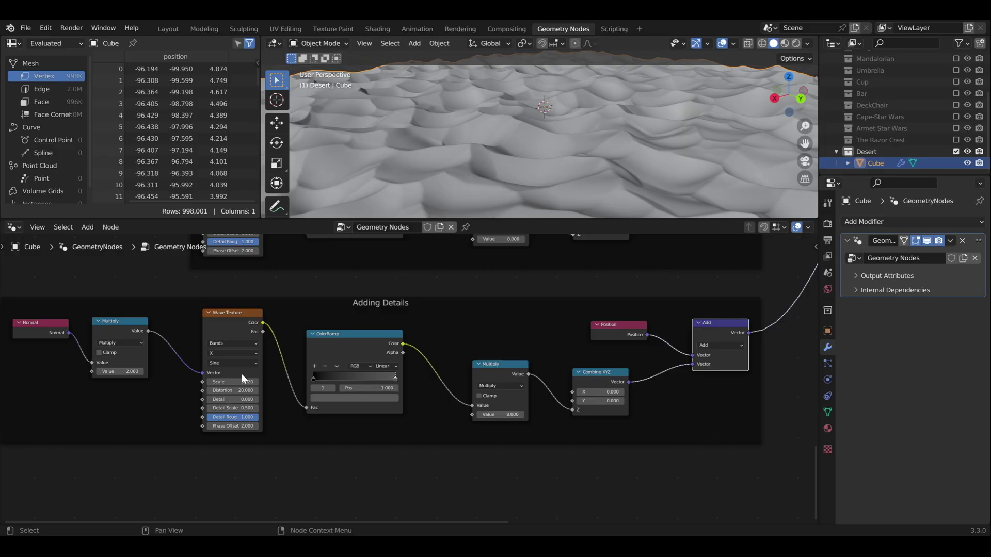
Set the Adding Details Wave Texture scale to 2 and distortion to 4
left_click(241, 382)
type("2")
key("Return")
mouse_move(561, 158)
middle_mouse_down()
mouse_move(541, 157)
mouse_move(519, 196)
mouse_move(540, 154)
mouse_move(529, 179)
mouse_move(512, 181)
mouse_move(541, 156)
middle_mouse_up()
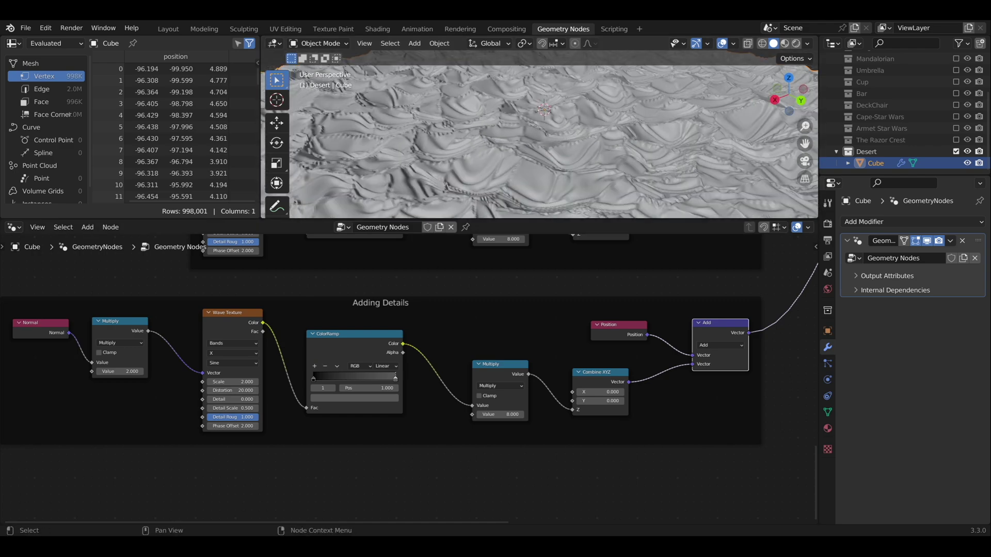
left_click(239, 390)
type("4")
key("Return")
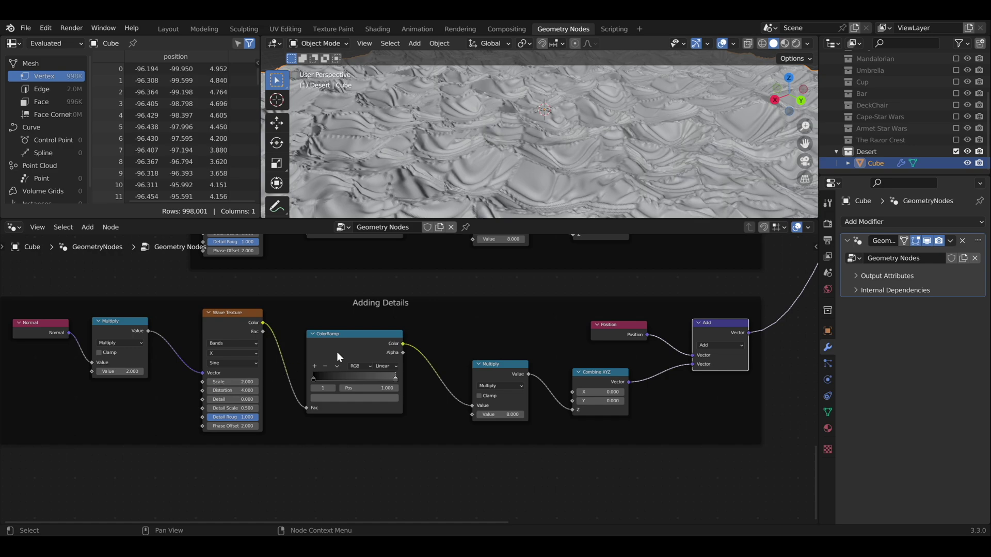
Give the Wave Texture detail 10, detail scale 10 and detail roughness 0.5
left_click(241, 400)
type("10")
key("Return")
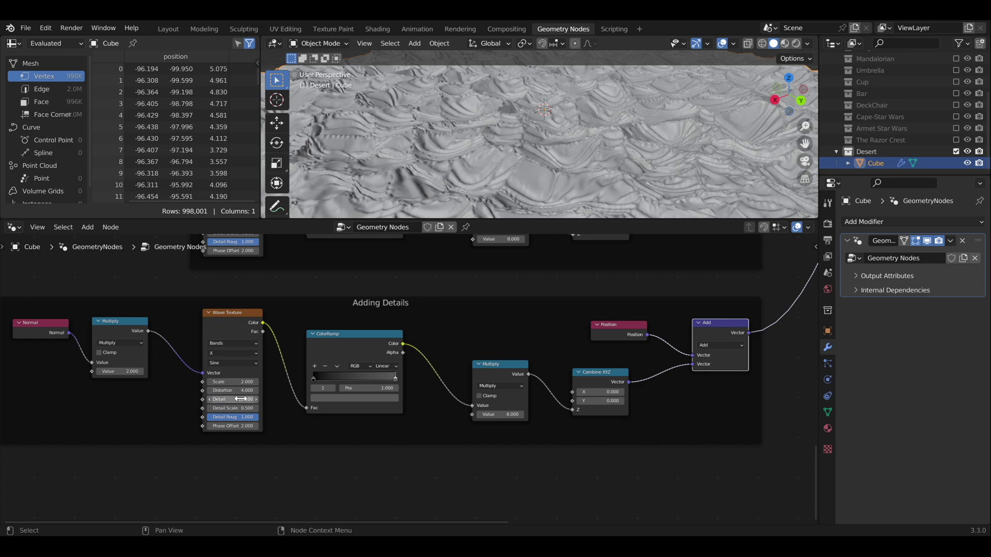
left_click(244, 407)
type("10")
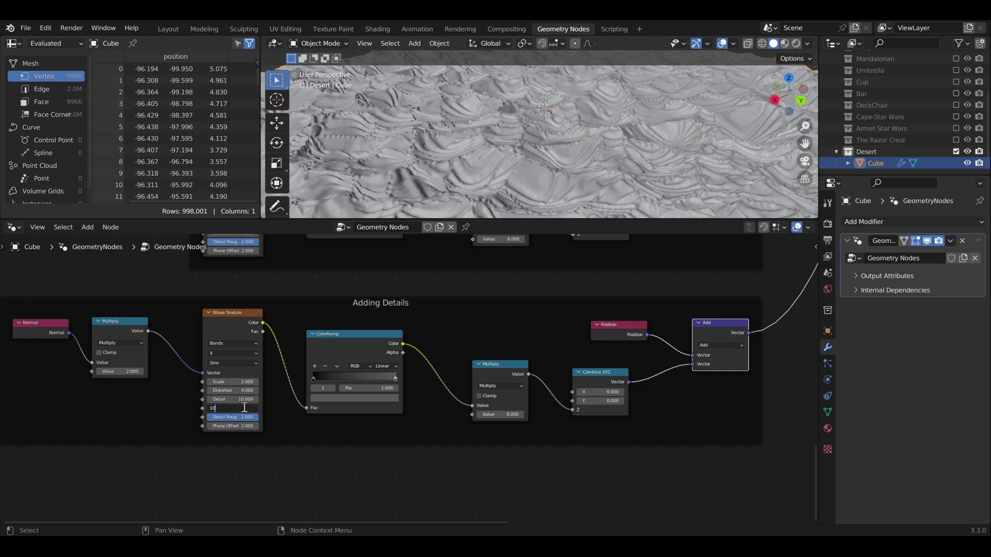
key("Return")
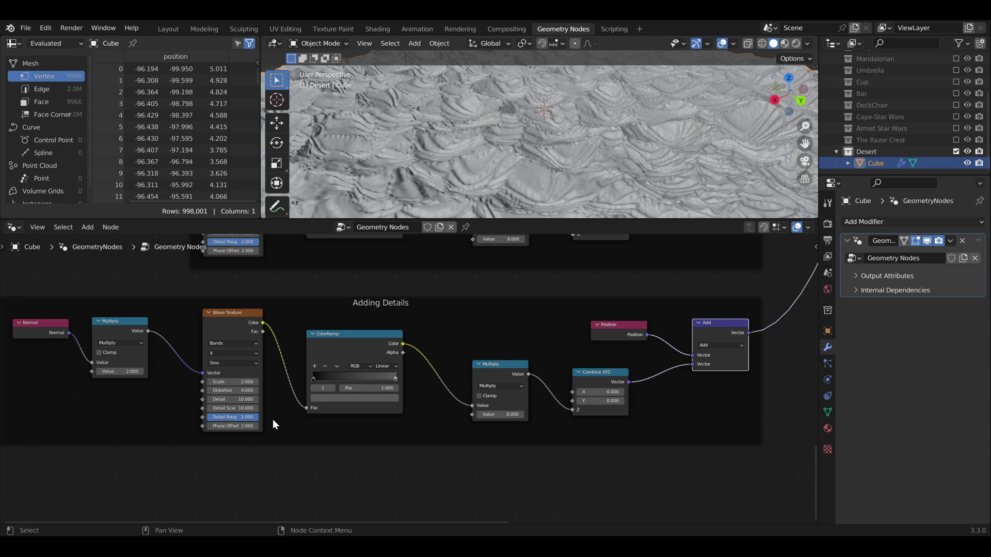
left_click(243, 416)
type("0.500")
key("Return")
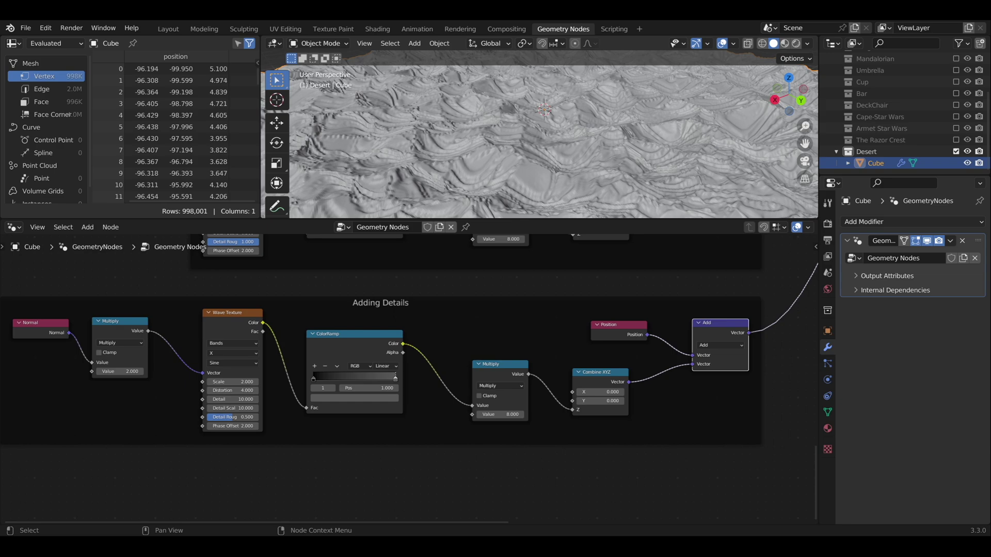
Lower the Normal Multiply value to 1
left_click(131, 372)
type("1")
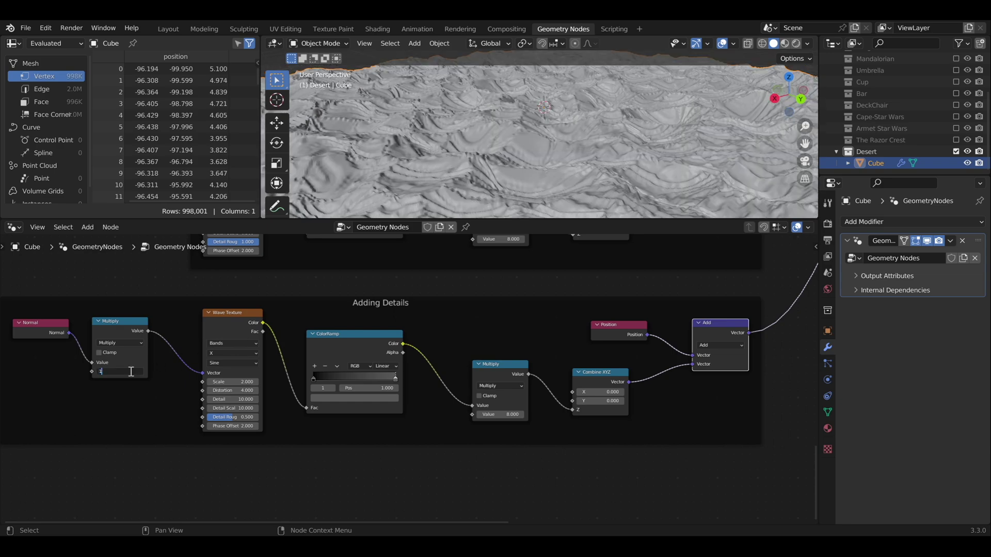
key("Return")
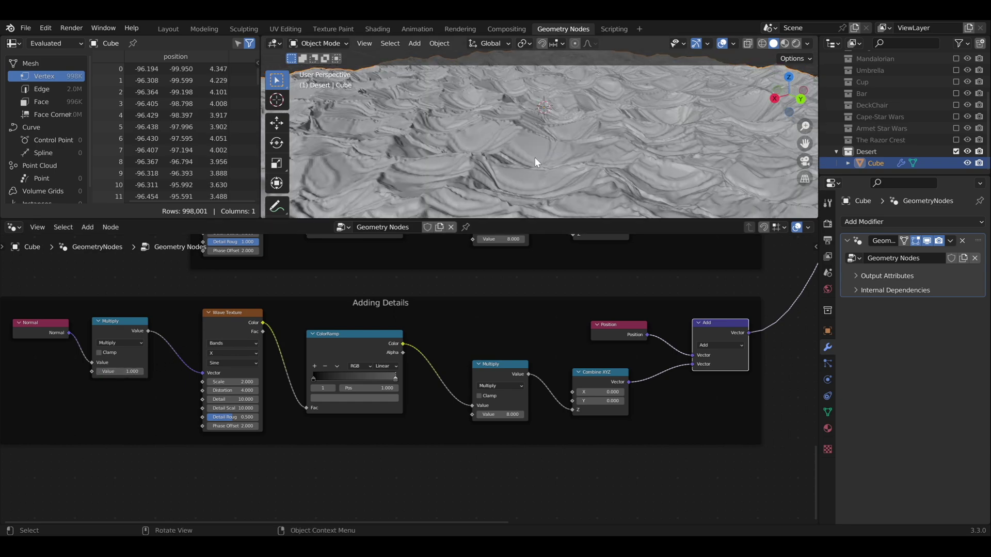
middle_click_drag(596, 148, 574, 143)
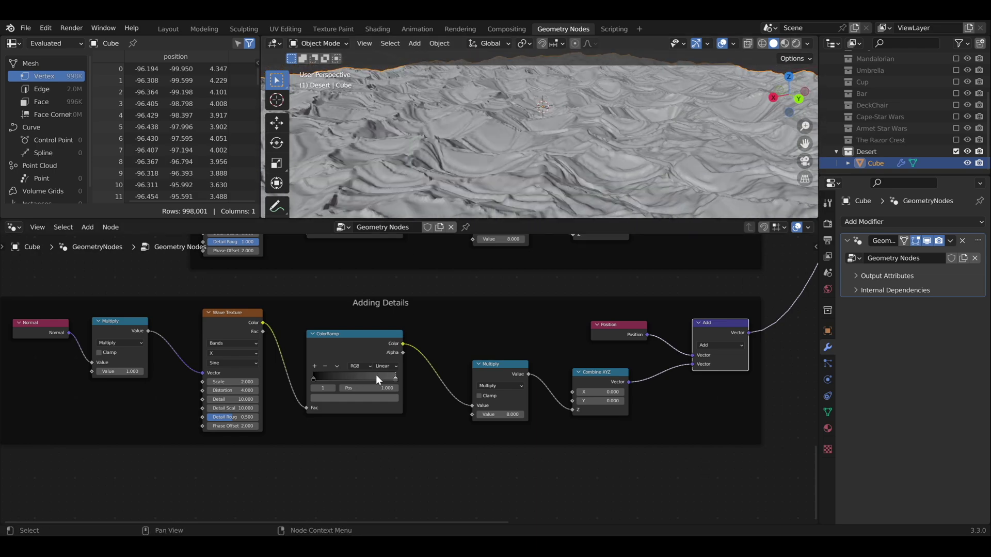
Drop the ColorRamp's dark stop value from 0.098 to 0.062, then inspect the dunes closely
left_click(393, 399)
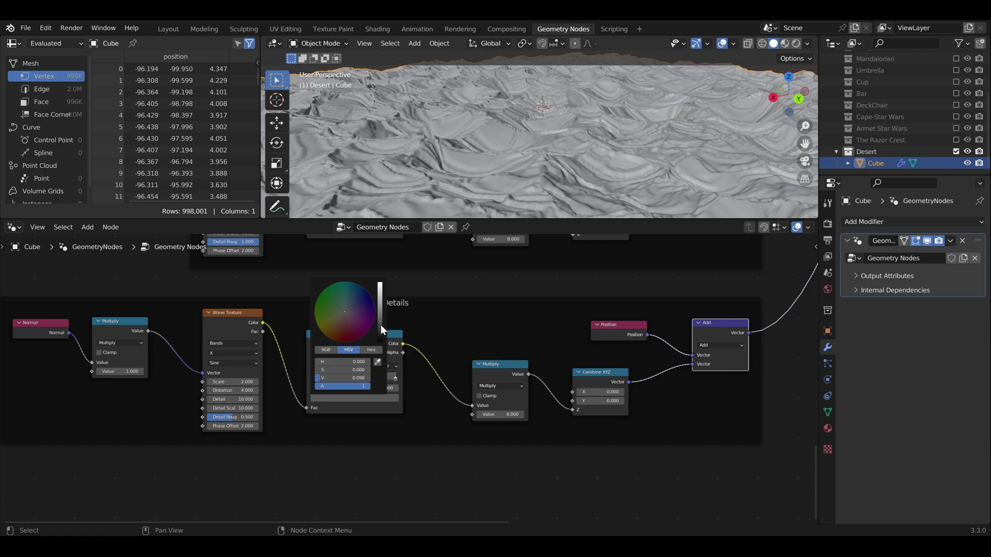
left_click_drag(383, 331, 380, 331)
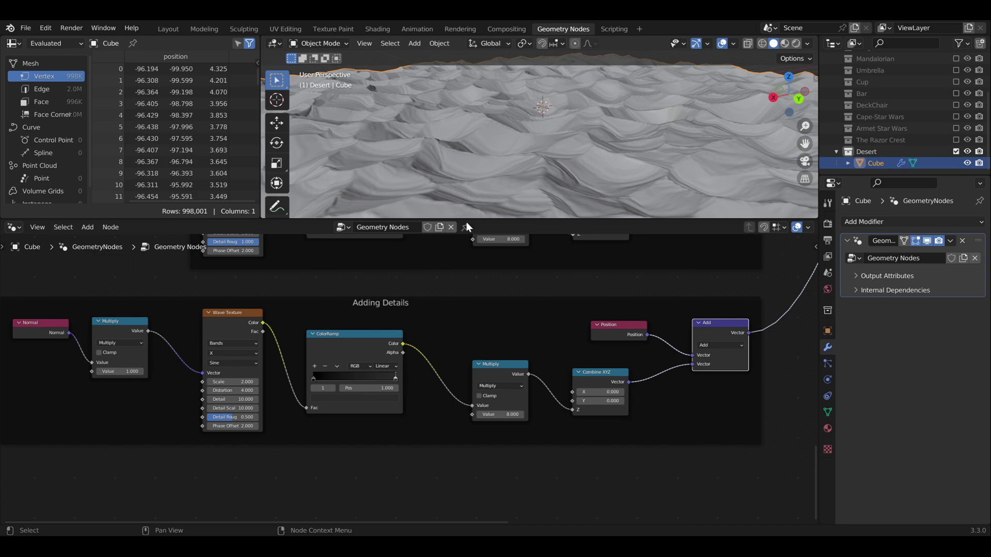
scroll(483, 170, "up", 4)
mouse_move(480, 172)
middle_mouse_down()
mouse_move(464, 184)
mouse_move(459, 175)
mouse_move(481, 166)
mouse_move(533, 176)
mouse_move(457, 172)
middle_mouse_up()
scroll(459, 175, "up", 2)
scroll(460, 175, "up", 1)
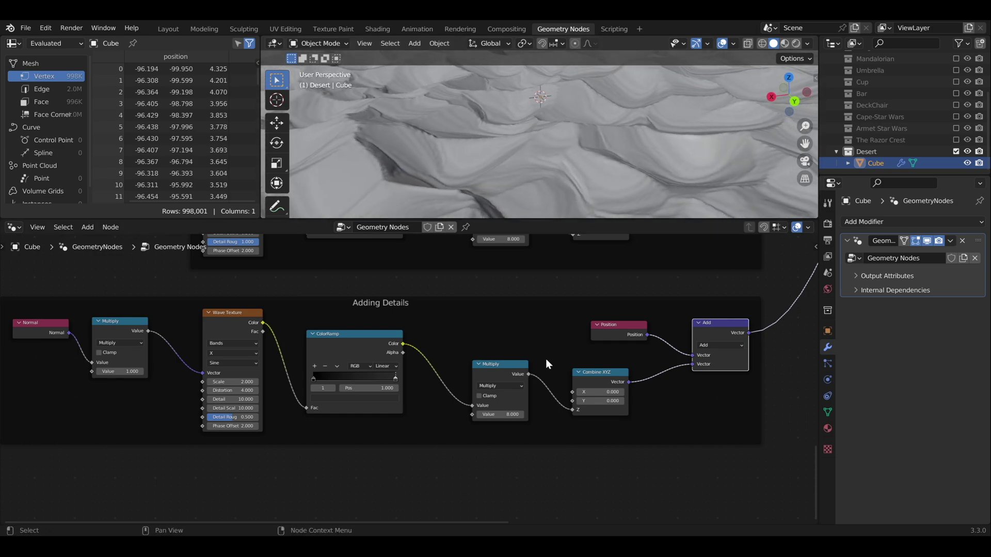
scroll(586, 341, "down", 2)
mouse_move(587, 341)
middle_mouse_down()
mouse_move(516, 386)
mouse_move(456, 511)
mouse_move(548, 363)
mouse_move(388, 420)
middle_mouse_up()
Set the Subdivision Surface level to 2 and shift Group Output right to make room
scroll(394, 413, "up", 2)
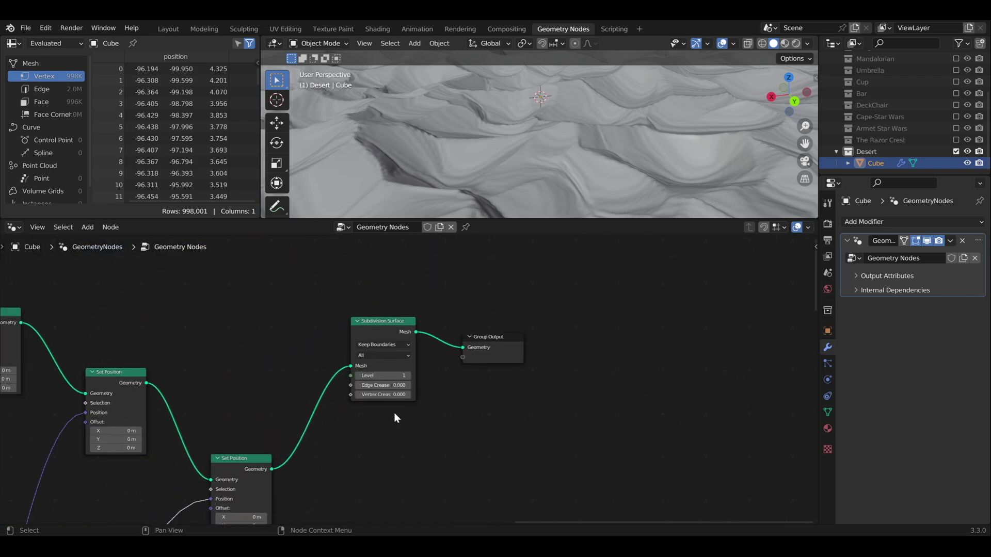
scroll(395, 413, "up", 2)
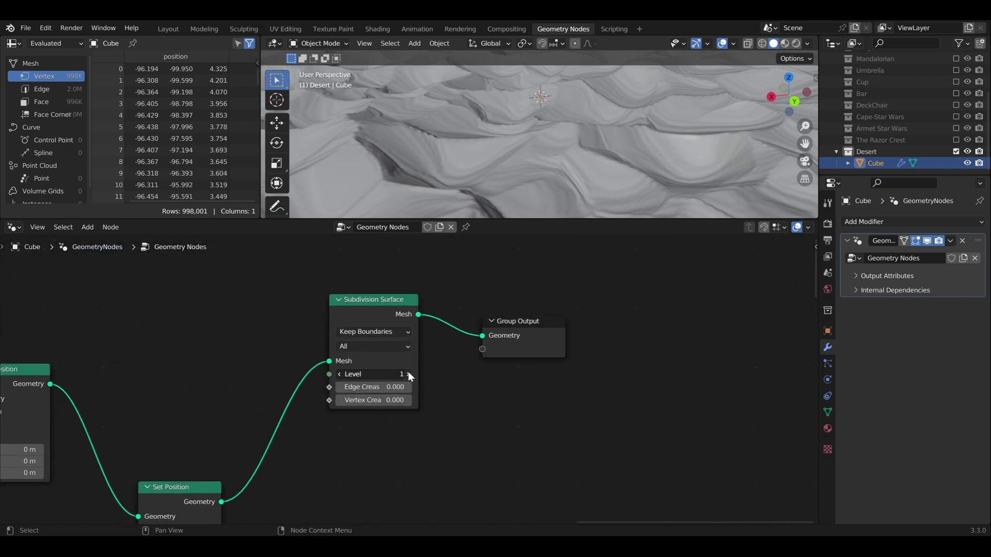
left_click(409, 374)
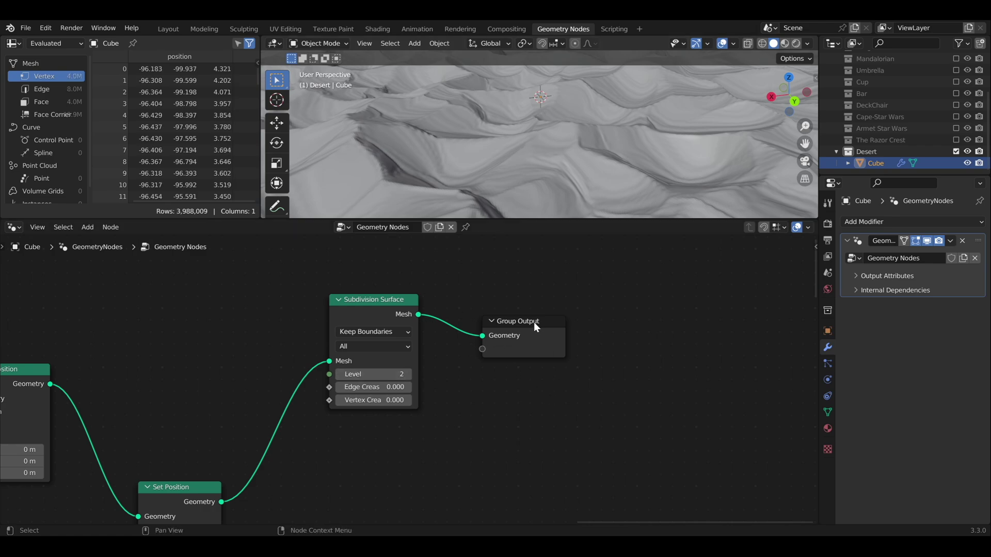
left_click_drag(536, 326, 732, 320)
Insert a Set Shade Smooth node between Subdivision Surface and Group Output
key("shift+a")
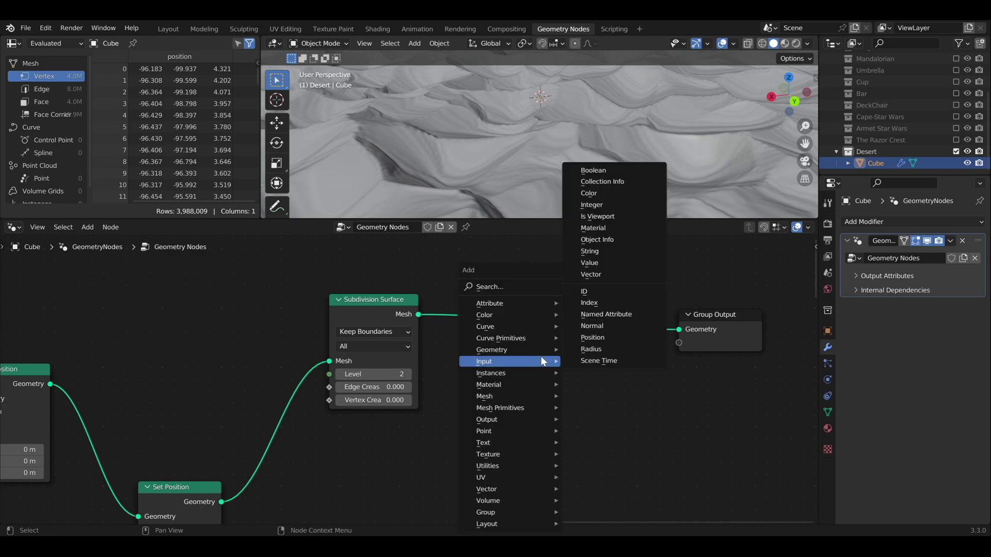
left_click(528, 284)
type("set sha")
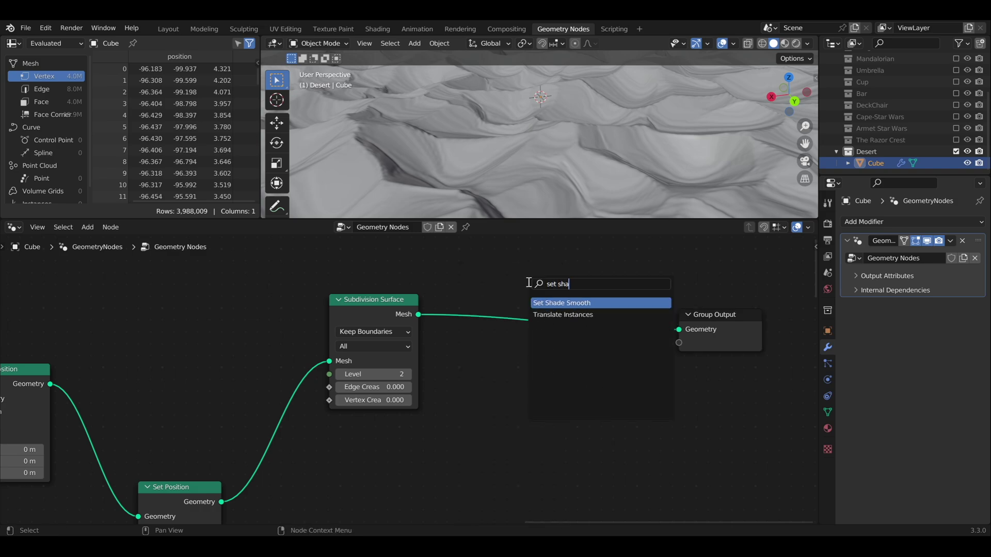
type("de")
key("Return")
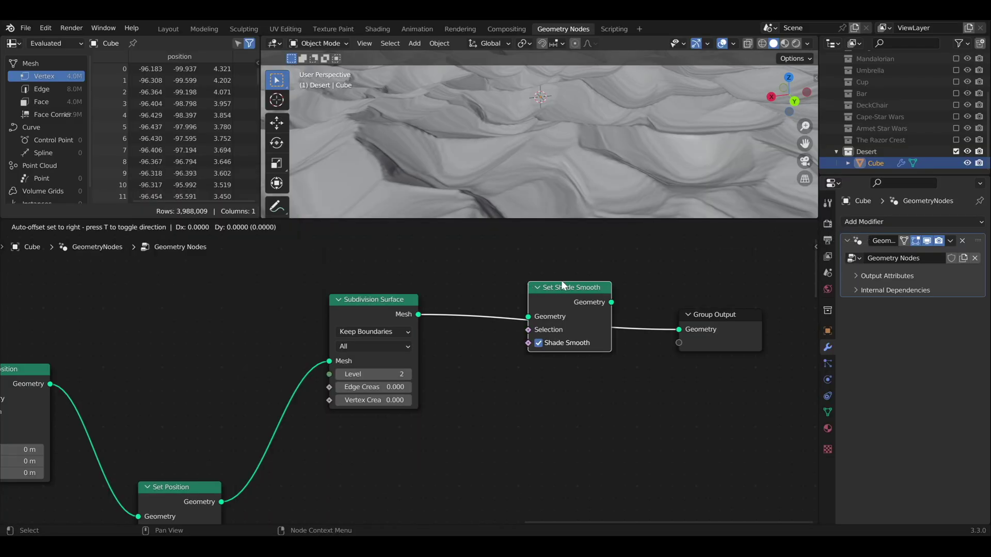
left_click(561, 281)
mouse_move(549, 154)
middle_mouse_down()
mouse_move(565, 150)
mouse_move(525, 159)
middle_mouse_up()
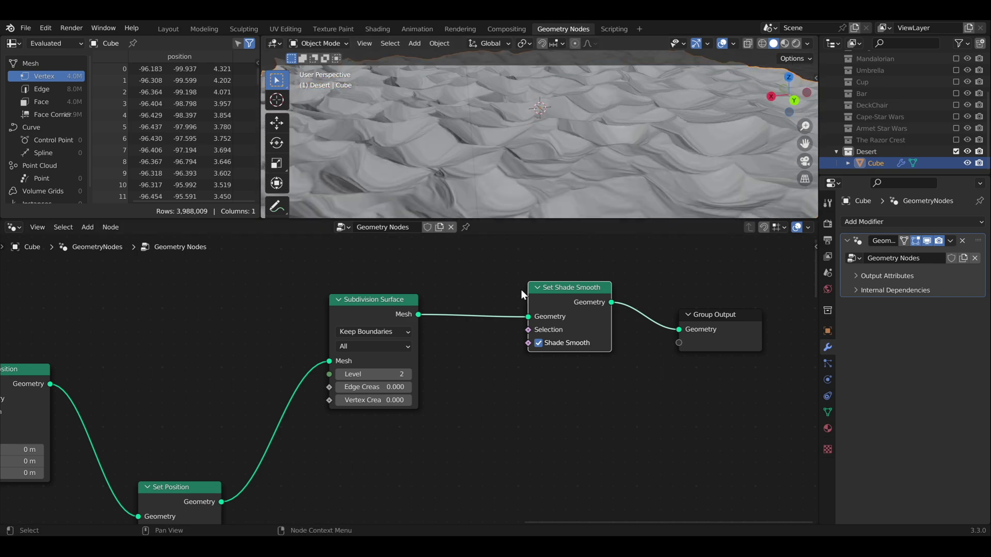